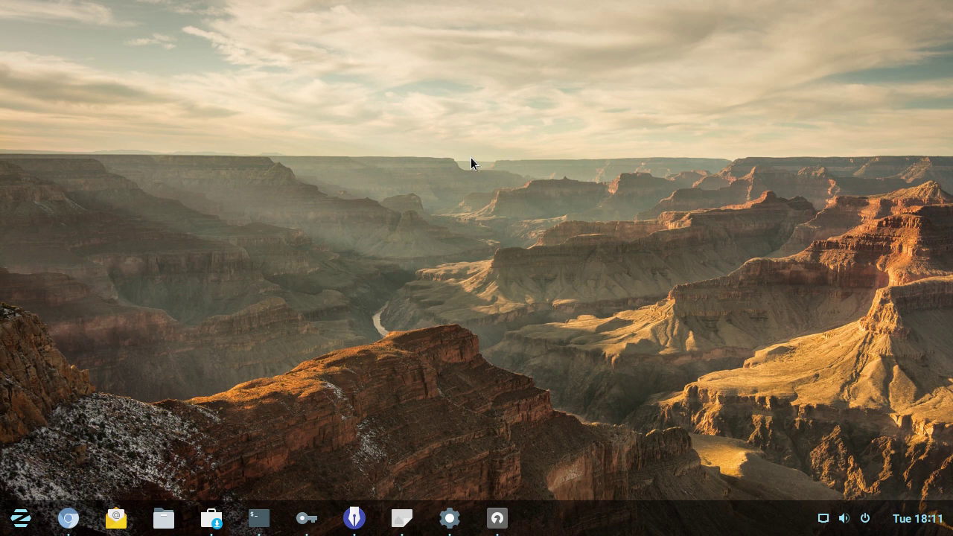
Minimise Chromium, glance at the Zorin menu, then restore the DistroWatch Zorin OS page.
click(69, 517)
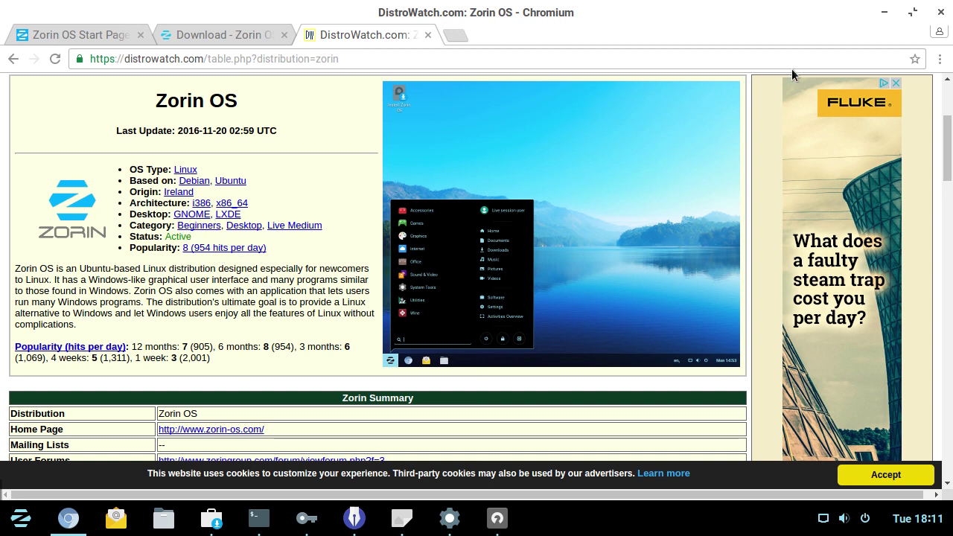
click(885, 16)
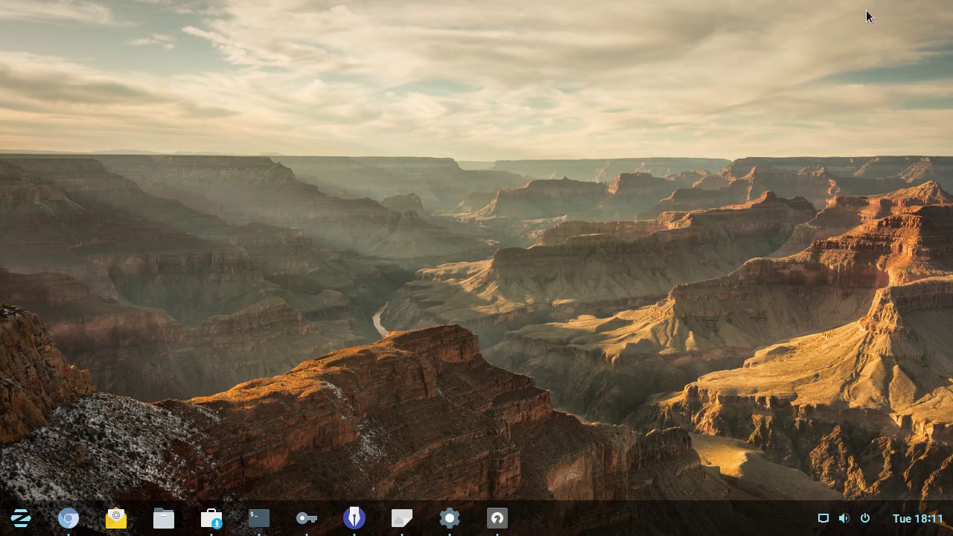
click(18, 521)
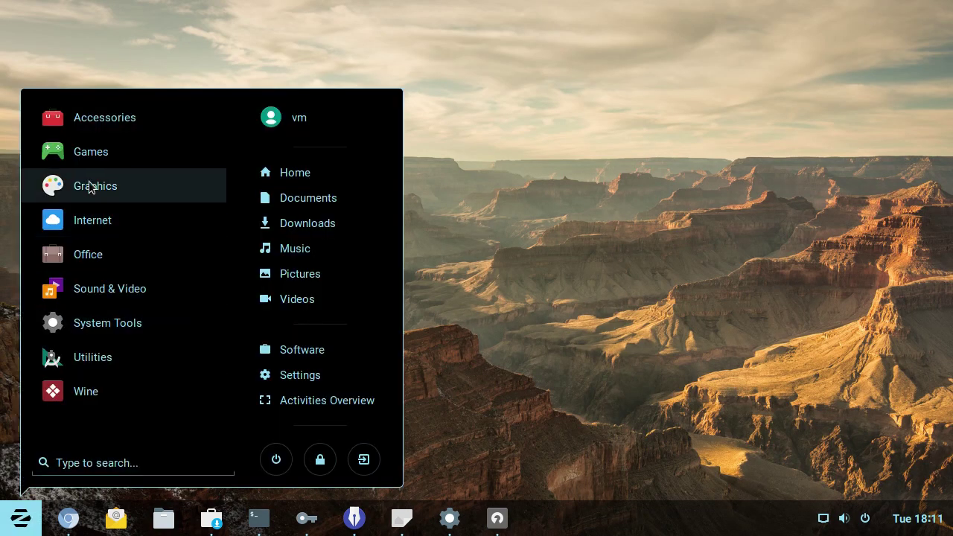
click(553, 233)
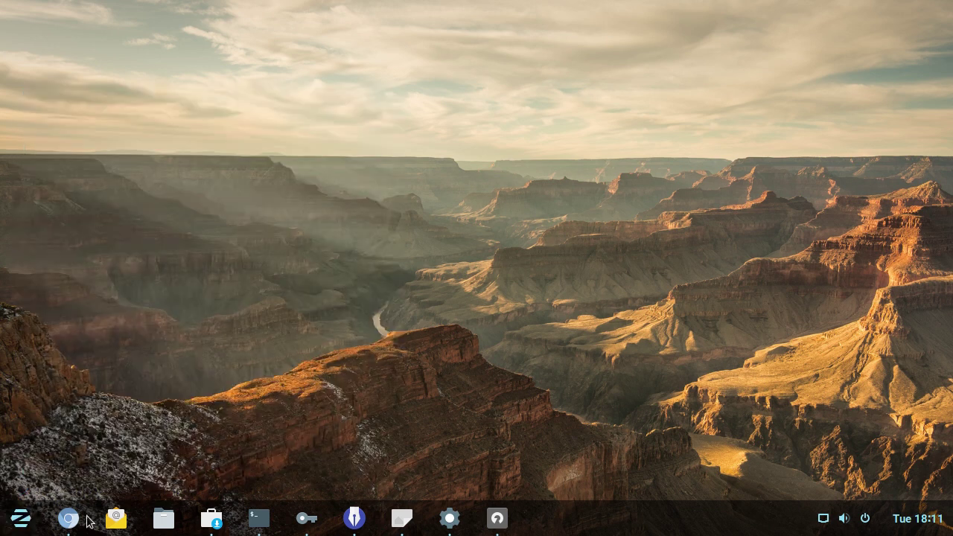
click(71, 520)
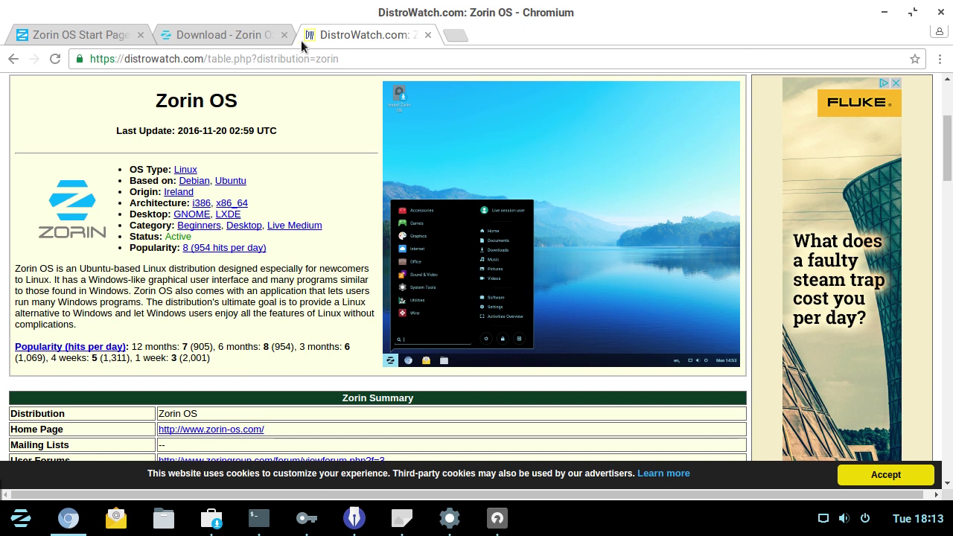
On the 'Download - Zorin OS' tab, view the CORE edition, then jump to ULTIMATE.
click(217, 42)
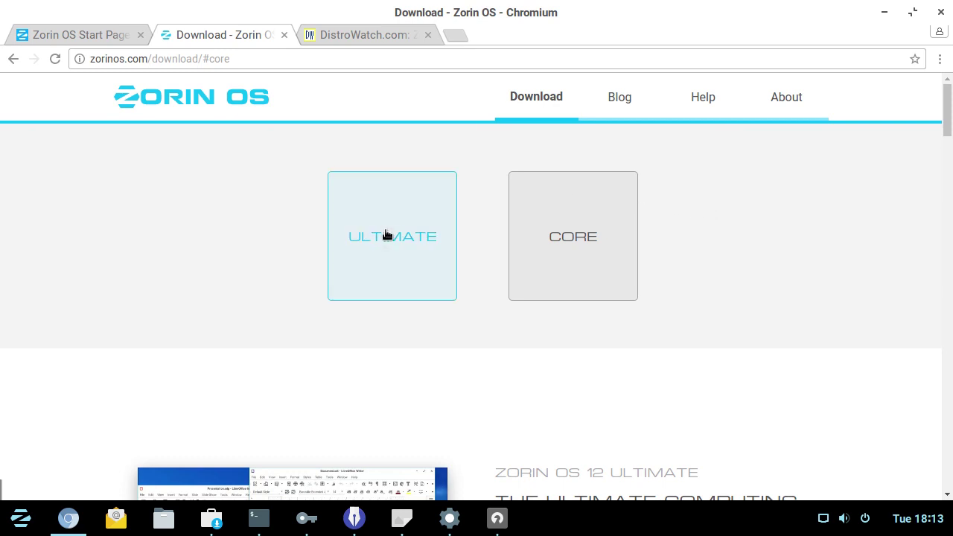
click(592, 235)
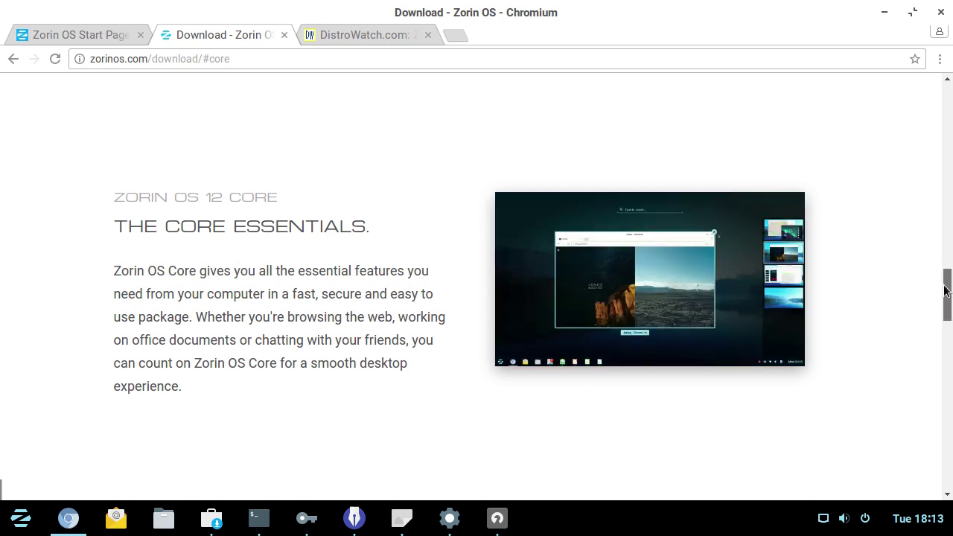
drag(942, 290, 941, 295)
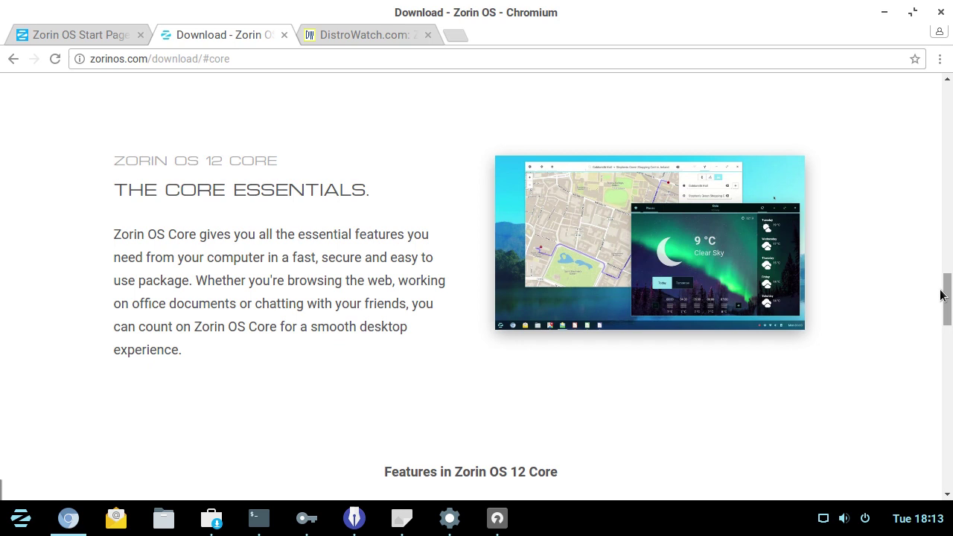
drag(941, 295, 942, 108)
click(394, 254)
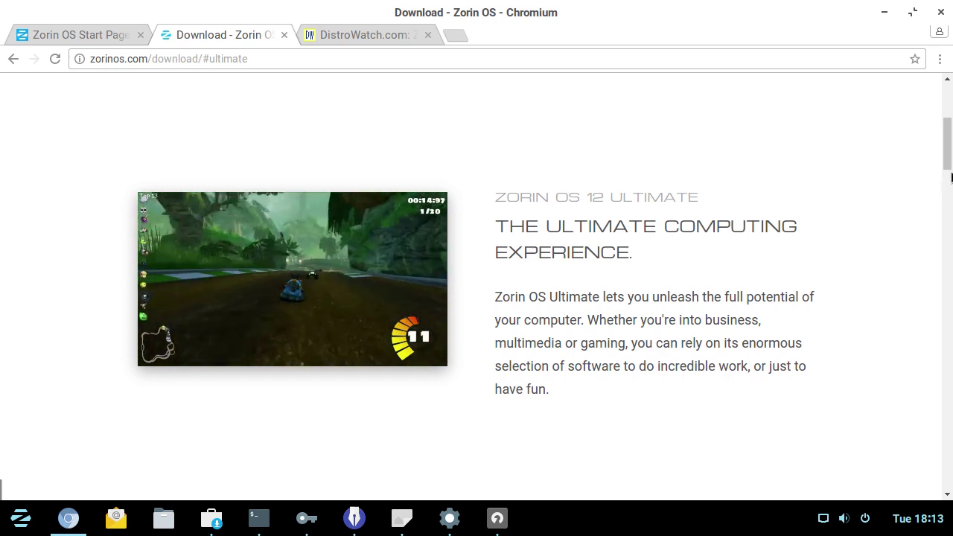
Scroll down to the 'Features only in Zorin OS 12 Ultimate' and included Core features lists.
drag(949, 145, 930, 201)
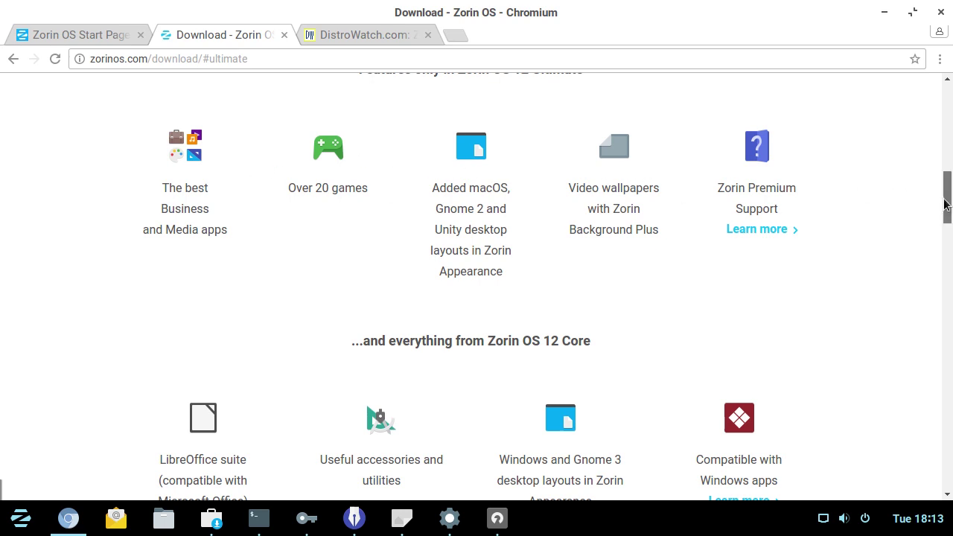
drag(947, 208, 944, 200)
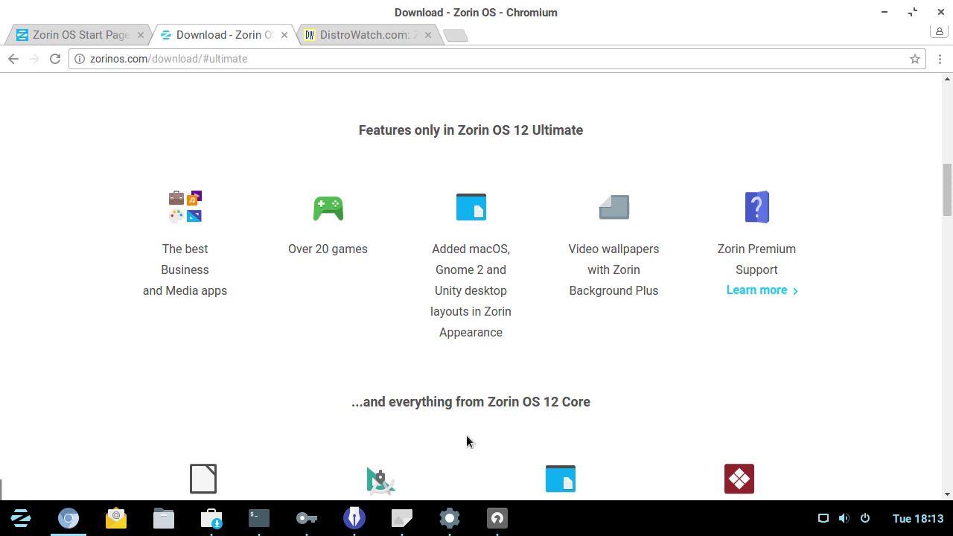
scroll(946, 190, down, 3)
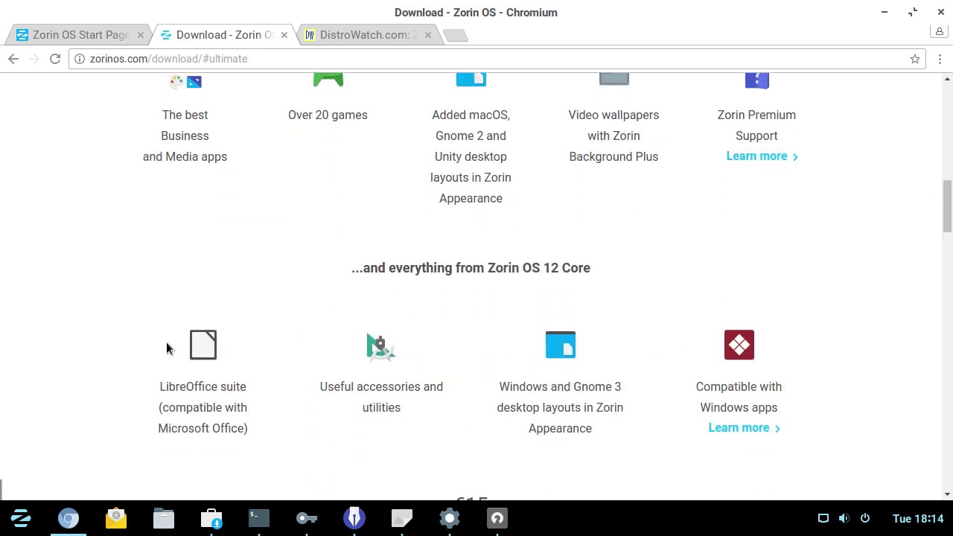
scroll(947, 206, up, 3)
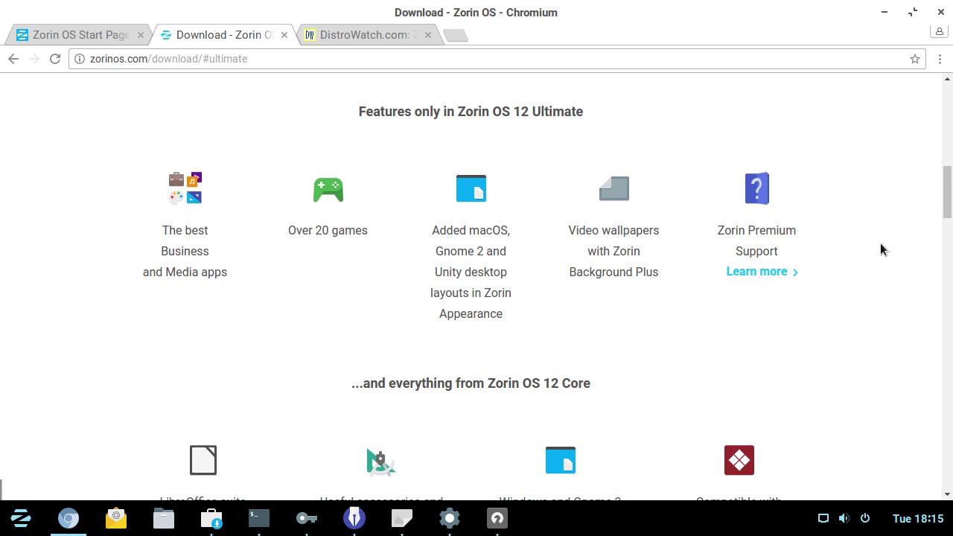
scroll(881, 246, down, 2)
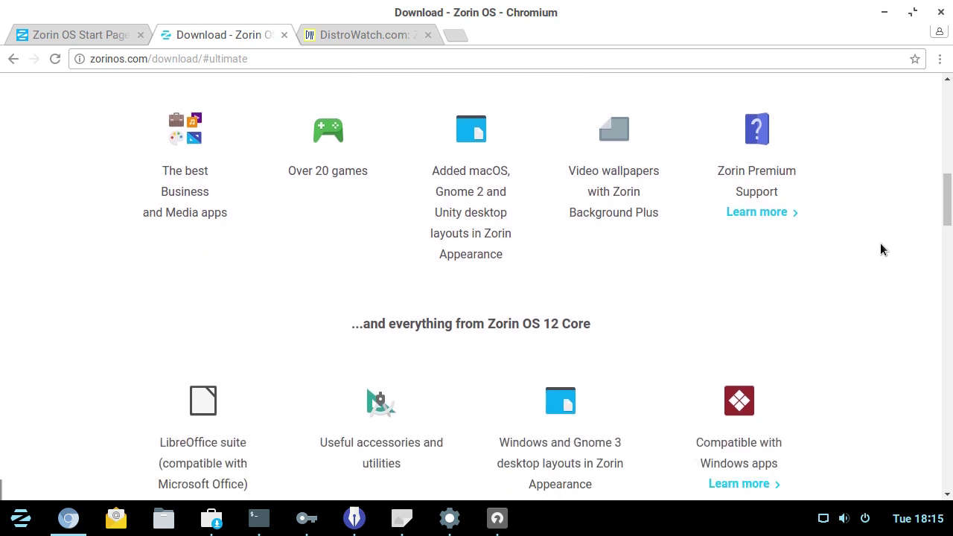
Flip through the DistroWatch and Start Page tabs, then return to the top of the download page.
click(364, 42)
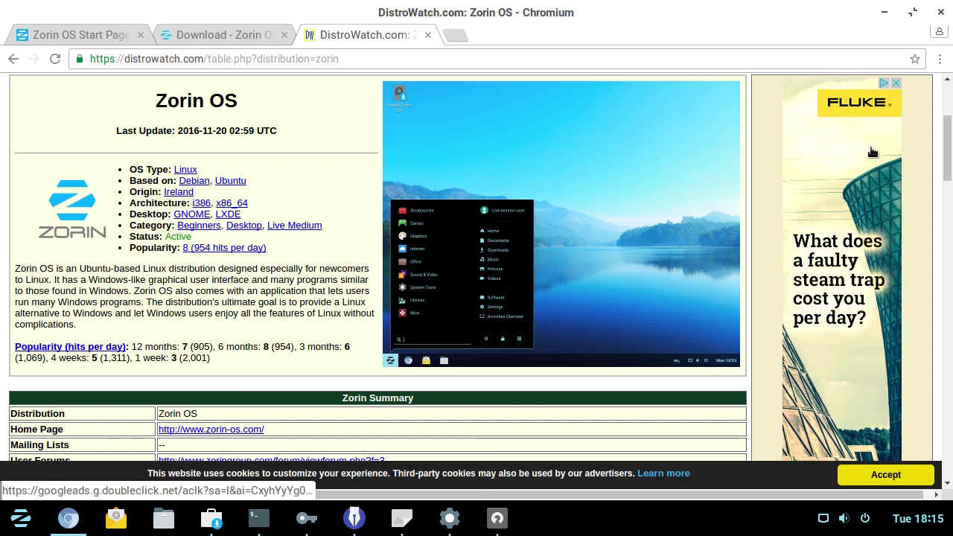
scroll(943, 157, down, 1)
scroll(942, 156, down, 5)
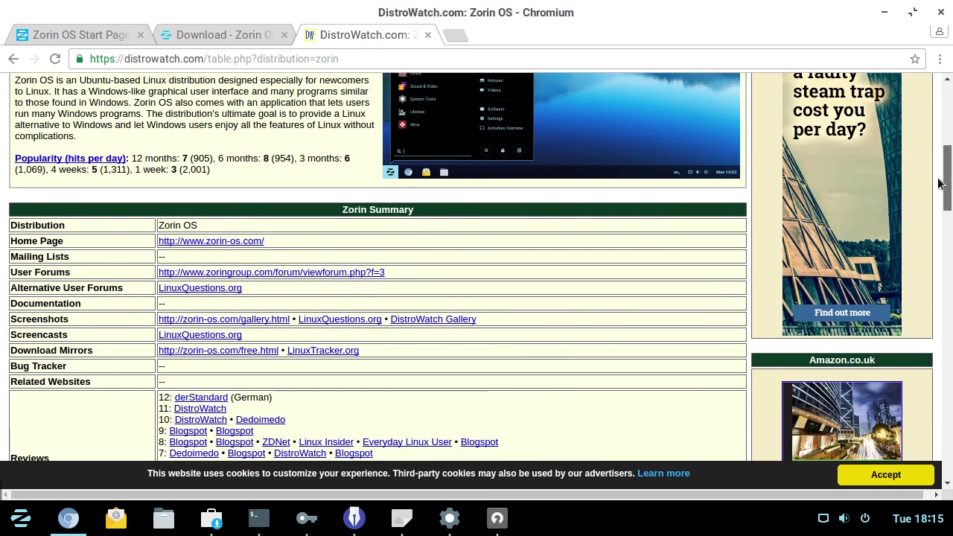
scroll(929, 178, up, 5)
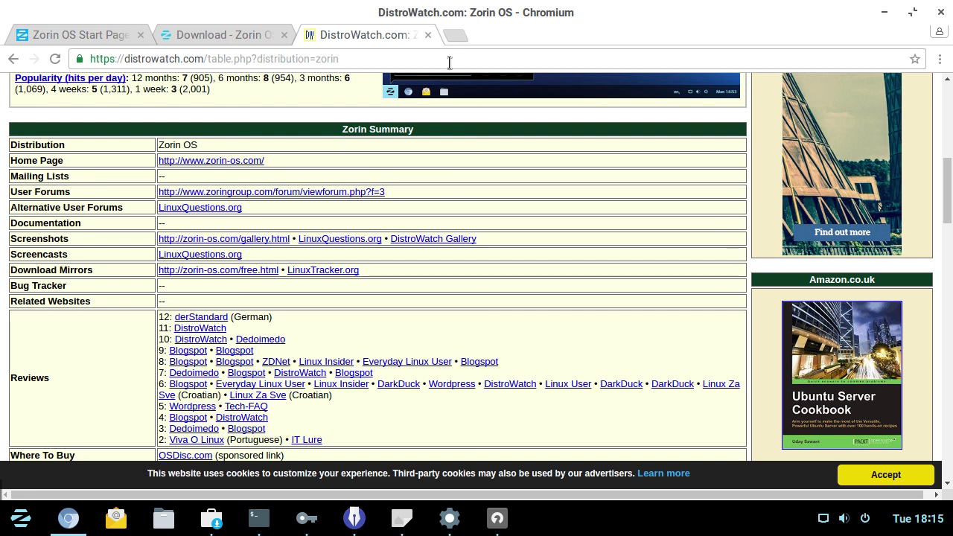
click(80, 35)
click(239, 30)
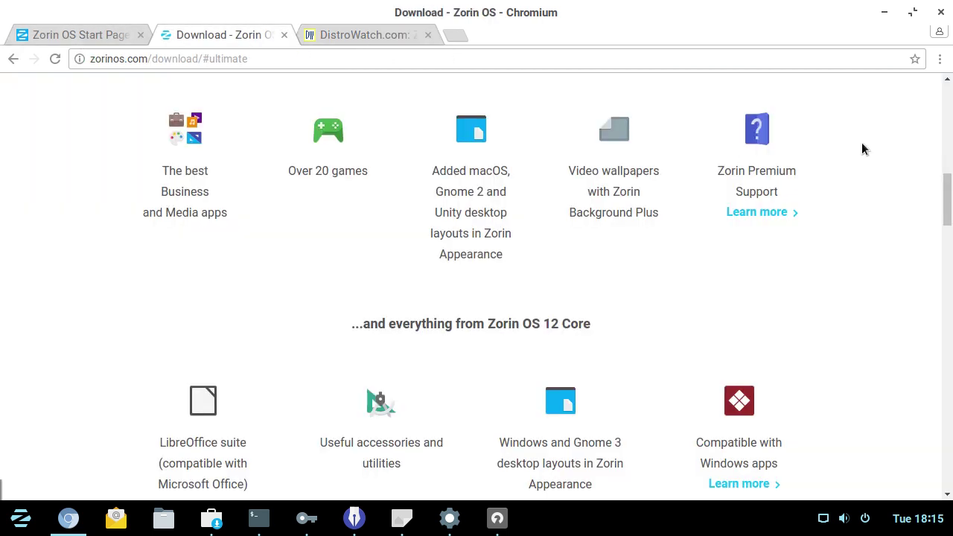
drag(947, 194, 947, 97)
Open the Zorin OS About page and skim its project history.
click(778, 98)
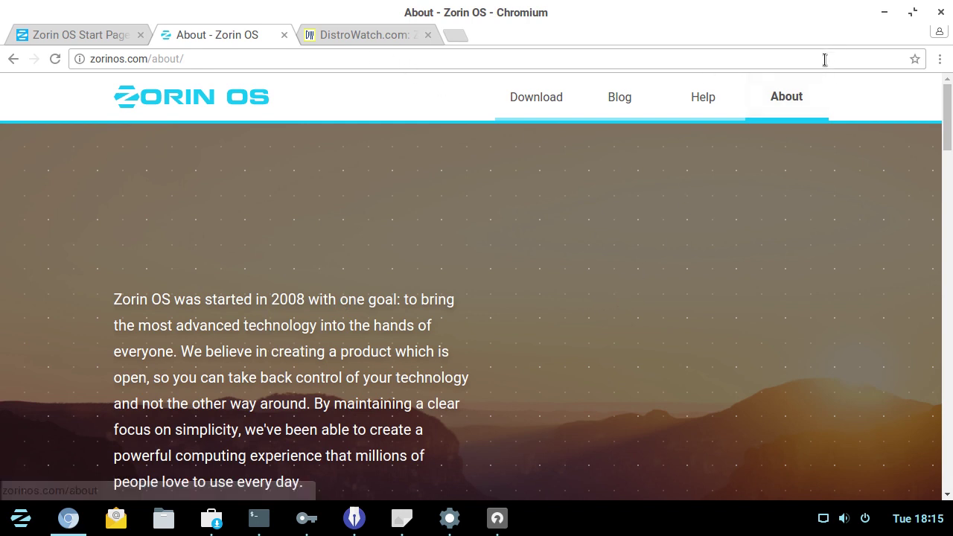
scroll(947, 119, down, 3)
scroll(947, 119, up, 3)
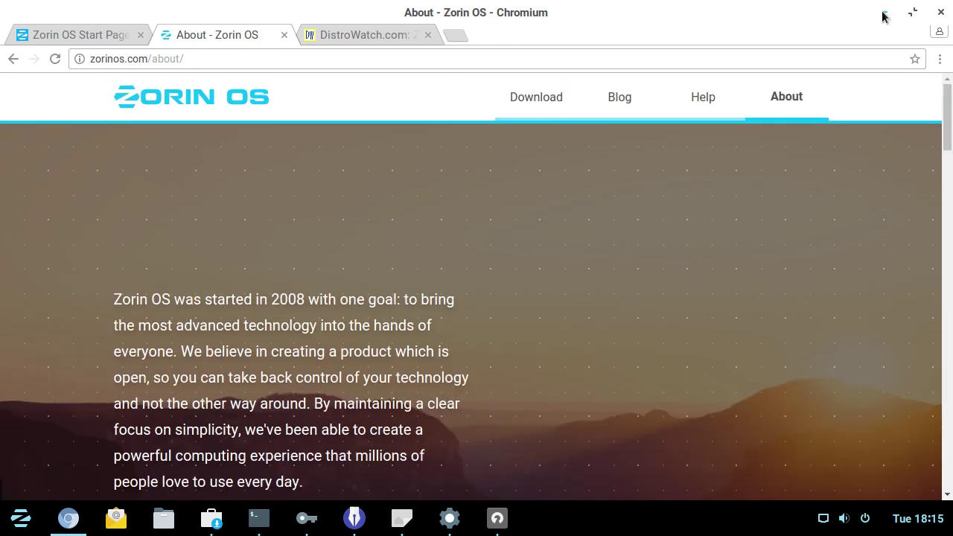
Close Chromium, then browse the software store's Installed, Updates and All views.
click(941, 12)
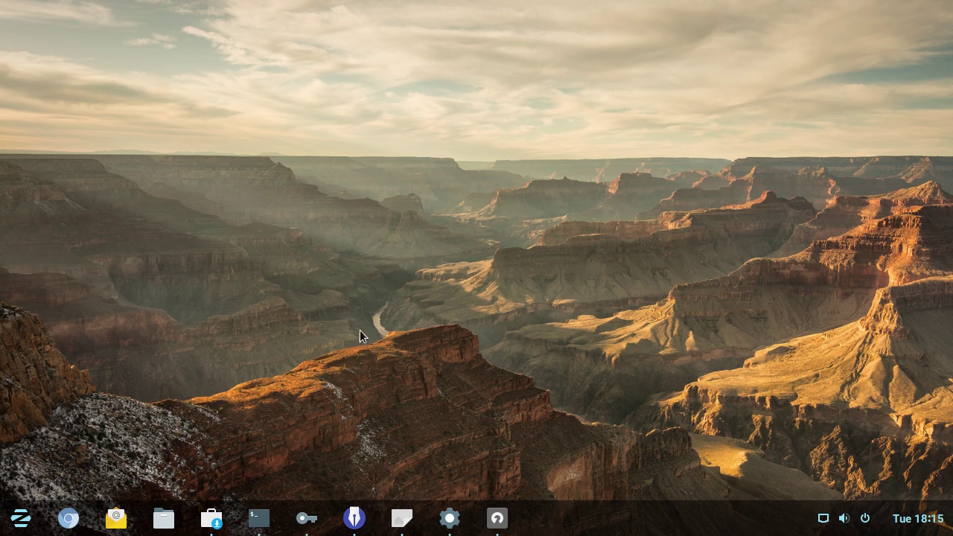
click(211, 518)
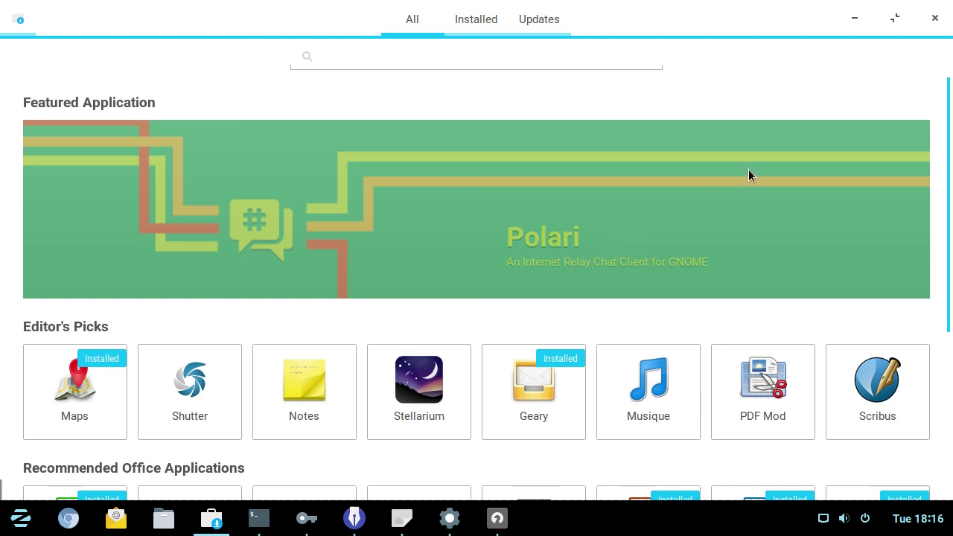
drag(949, 93, 593, 51)
click(460, 21)
click(550, 26)
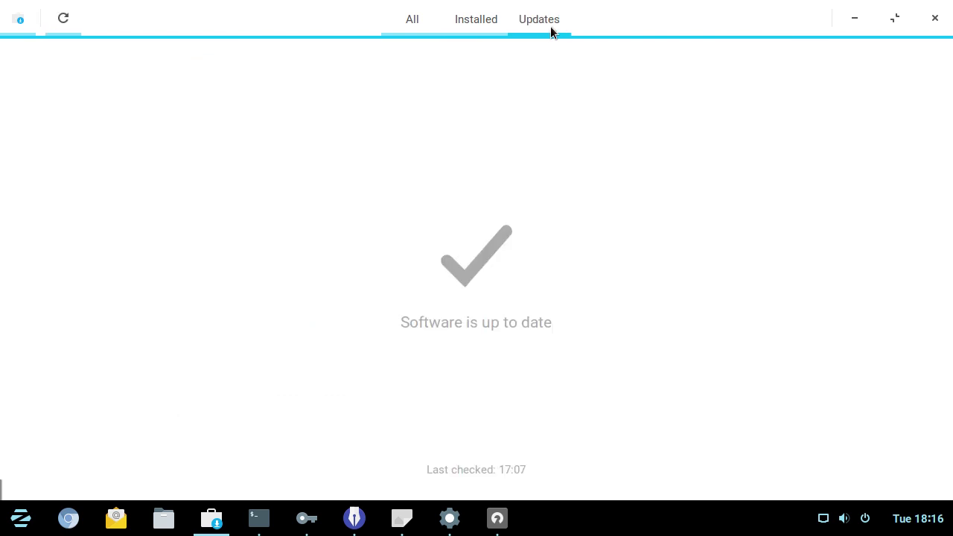
click(425, 19)
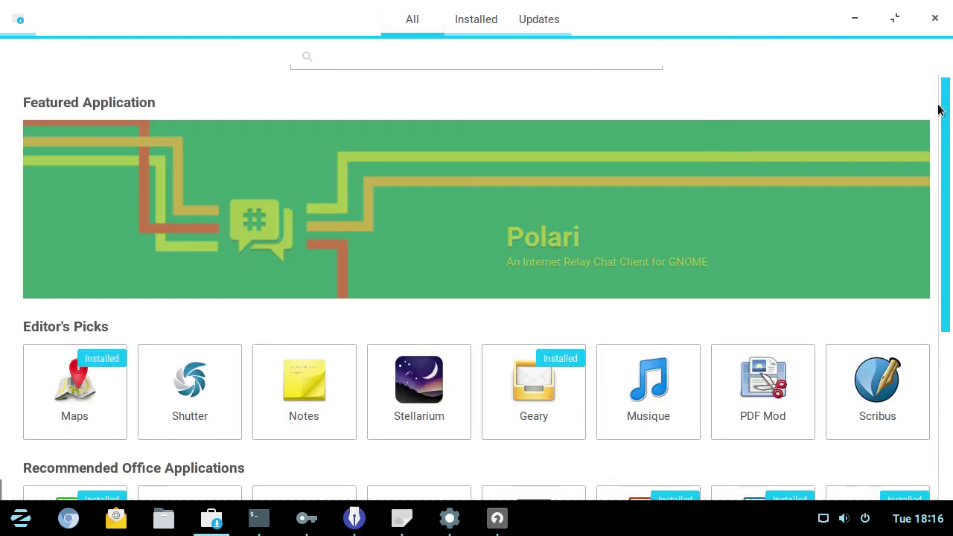
Scroll the store catalogue, search for 'steam', then clear the search.
drag(947, 94, 855, 19)
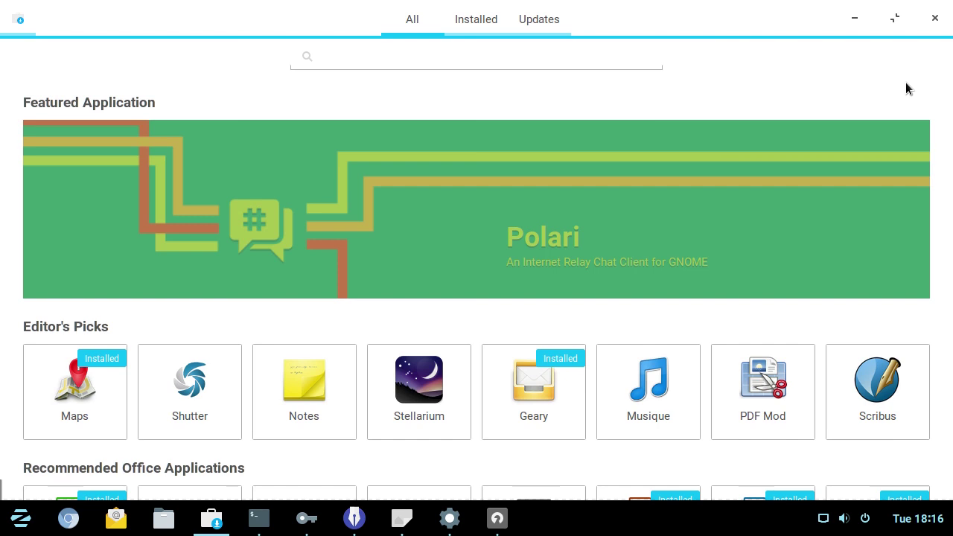
drag(948, 117, 944, 237)
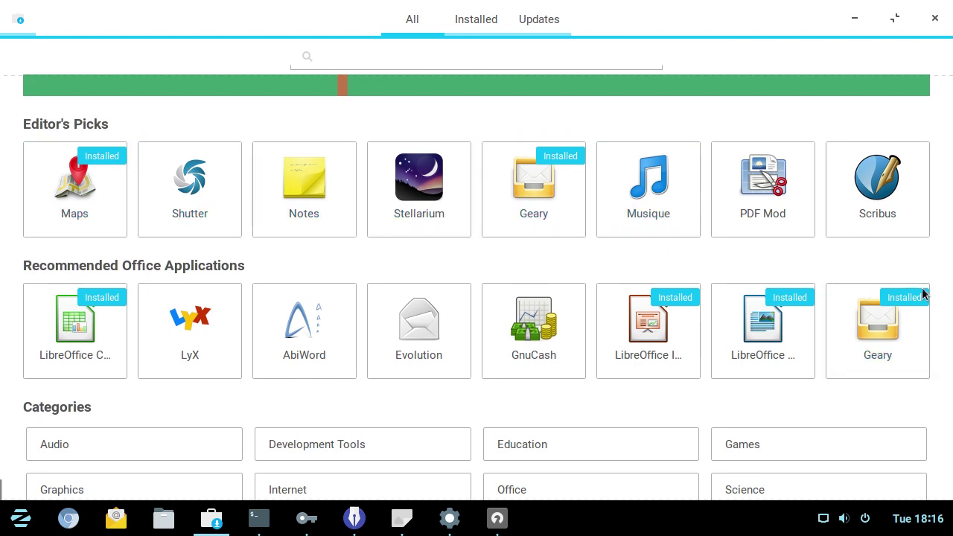
drag(947, 289, 938, 148)
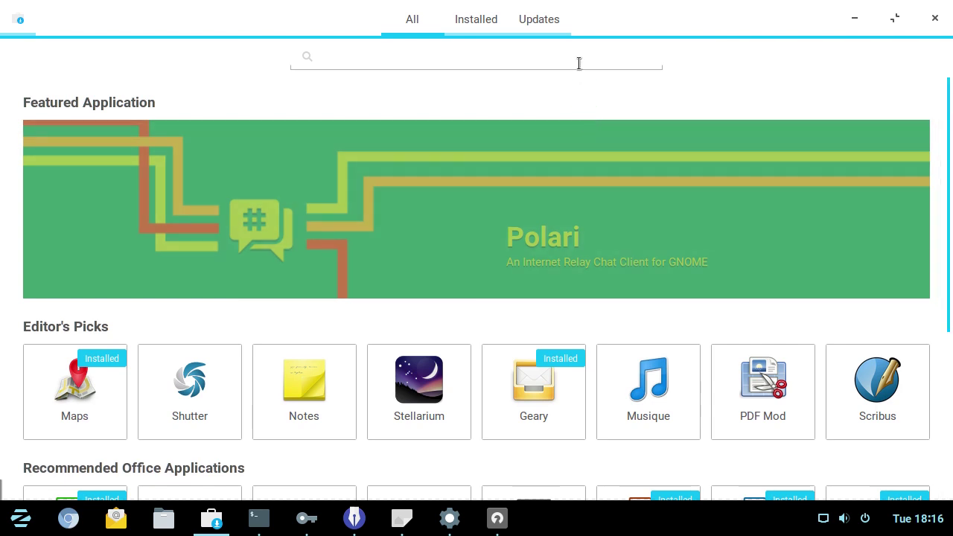
click(522, 58)
text(steam)
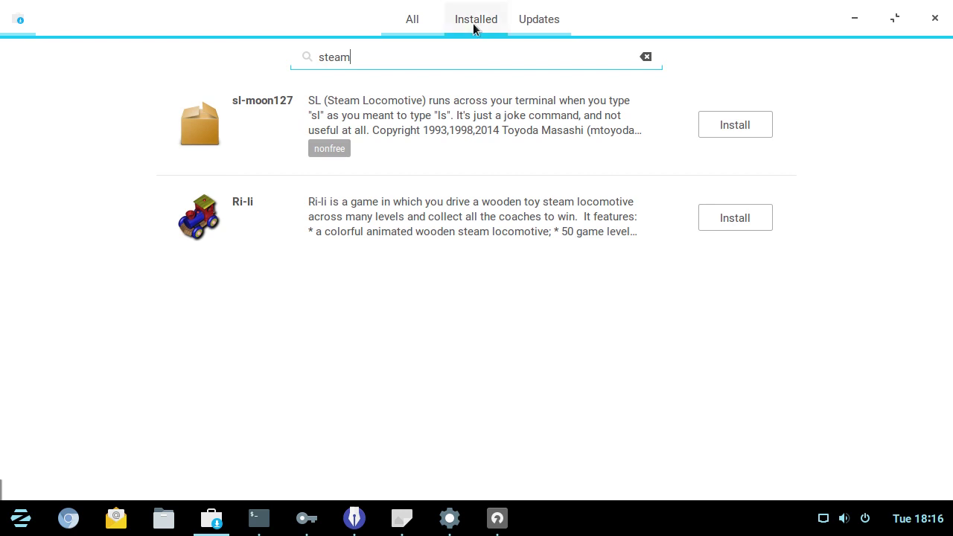
click(644, 58)
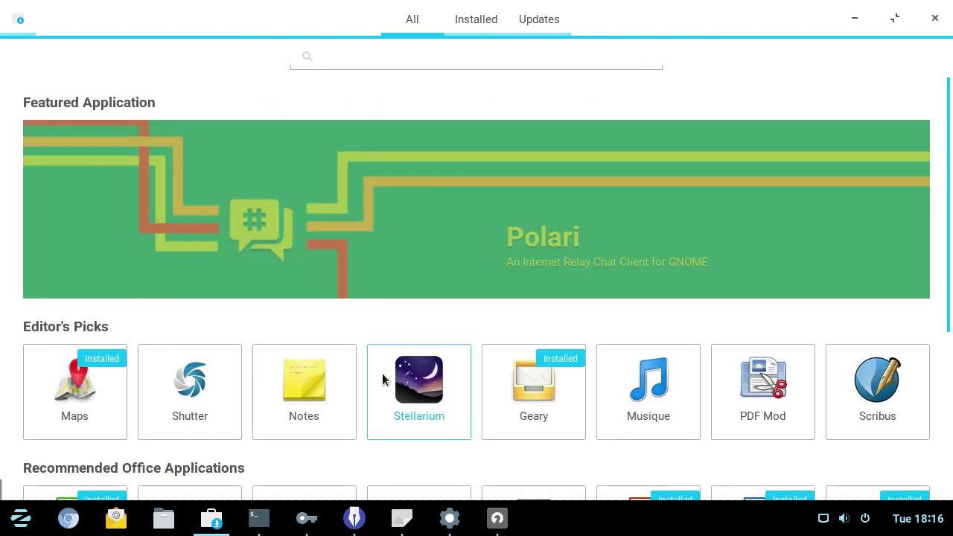
Run 'apt search steam' in the terminal and select the steam result lines.
click(255, 527)
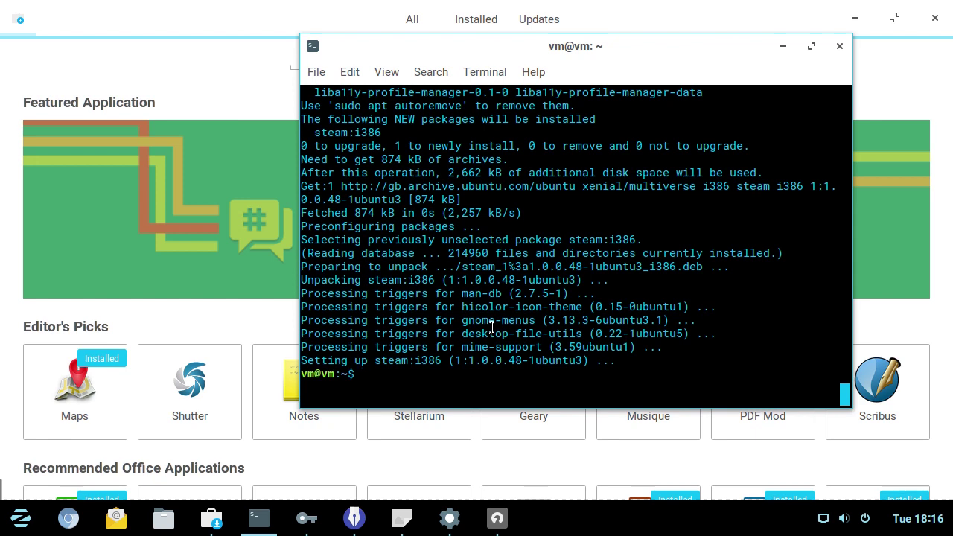
text(apt search steam)
key(Return)
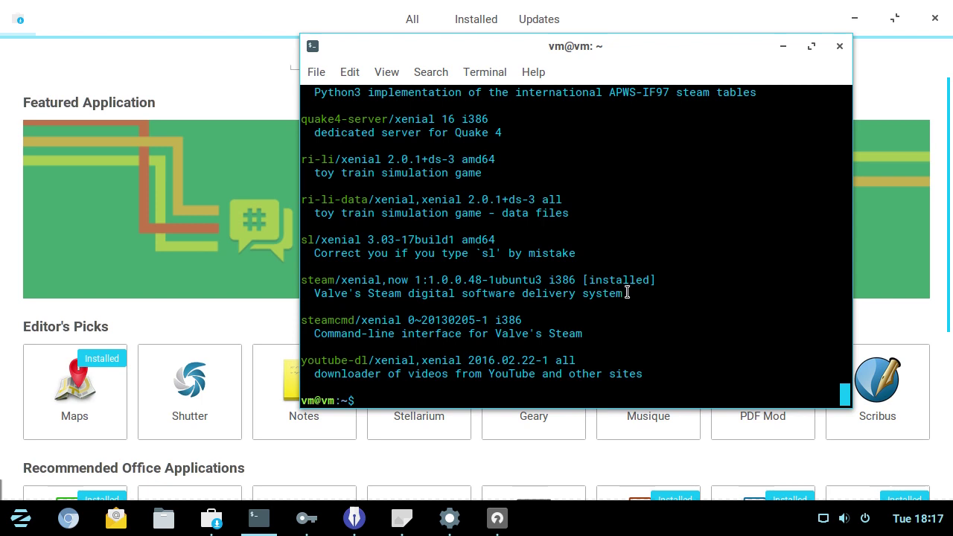
drag(625, 294, 461, 294)
drag(387, 282, 301, 281)
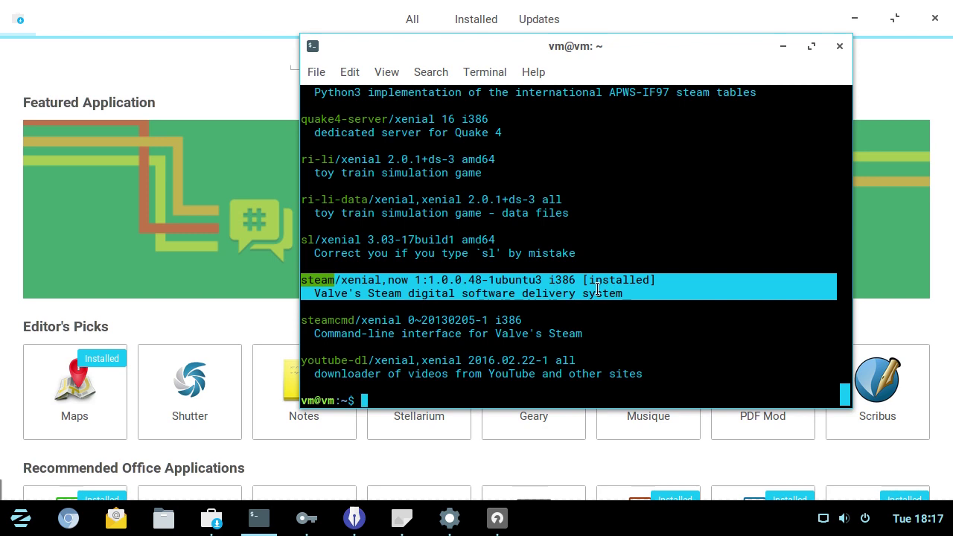
Type 'sudo apt install steam', cancel it with Ctrl+C, and clear the selection.
text(sudo apt)
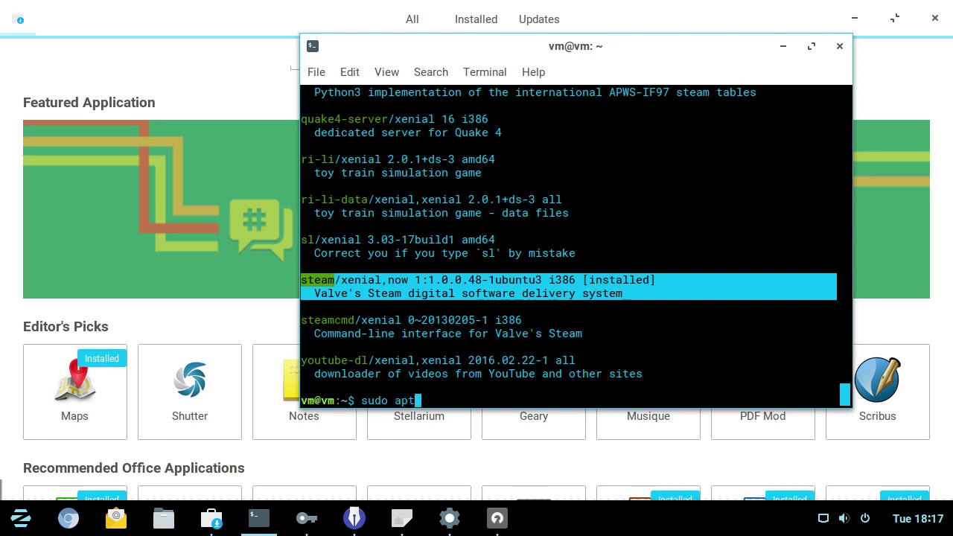
text( install steam)
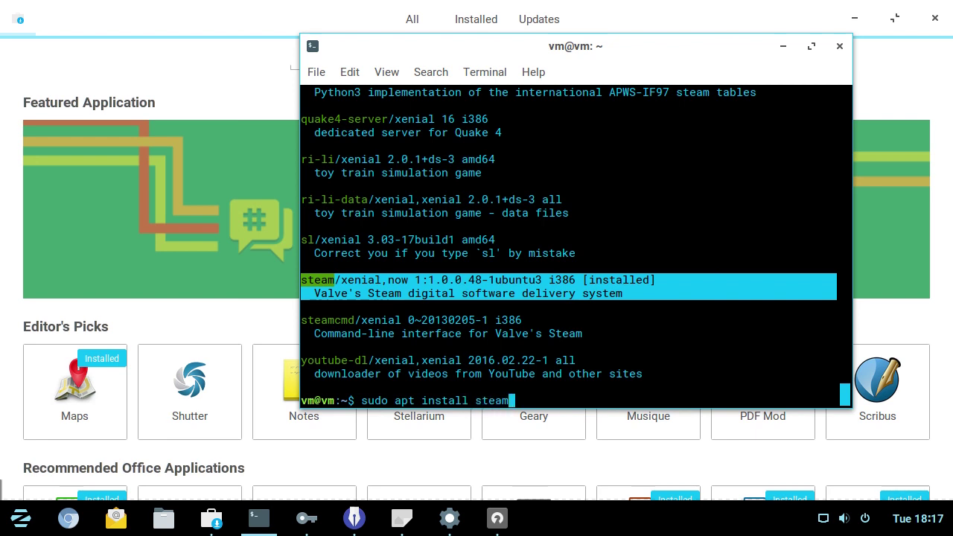
key(ctrl+c)
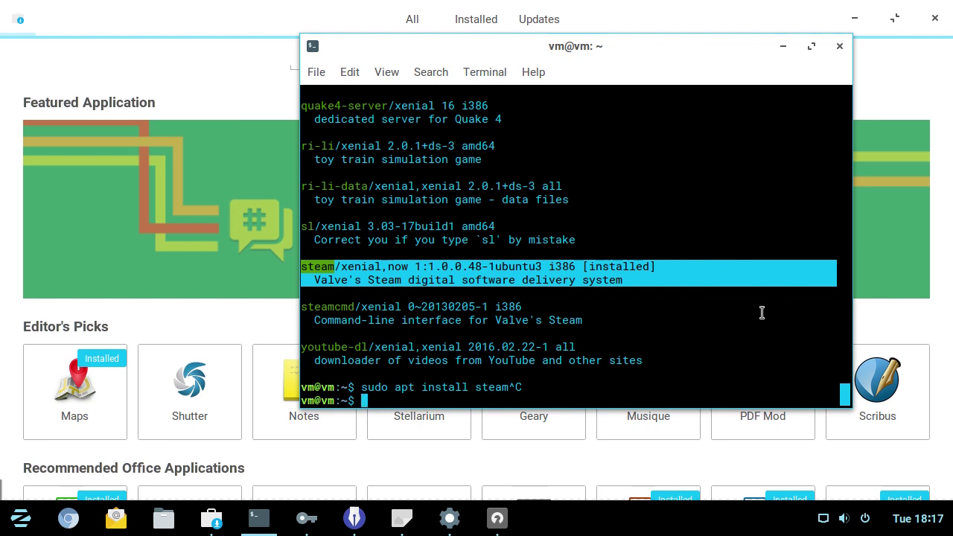
click(631, 311)
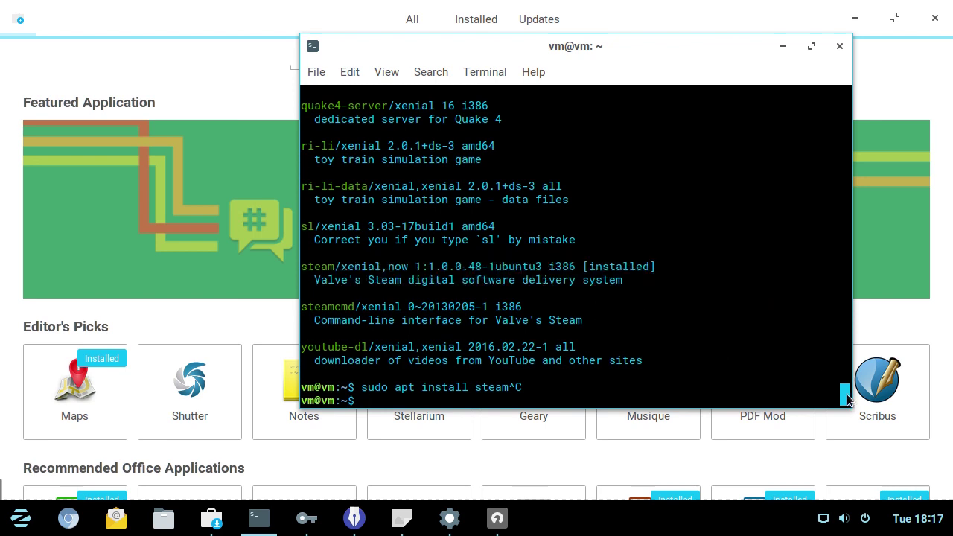
scroll(847, 393, up, 6)
scroll(846, 393, down, 6)
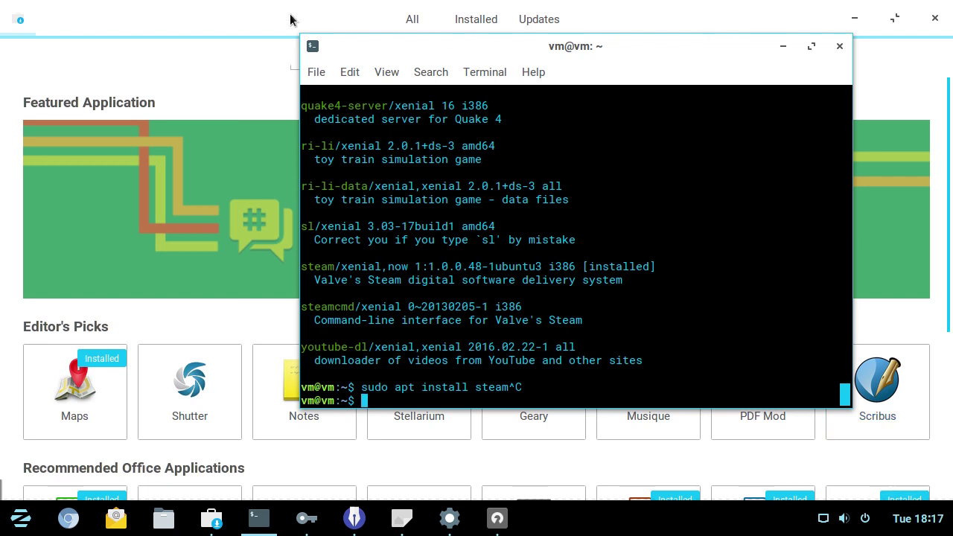
Search the store for 'keepassx', try installing keepassx-elopio, and cancel the Ubuntu One sign-in.
click(219, 38)
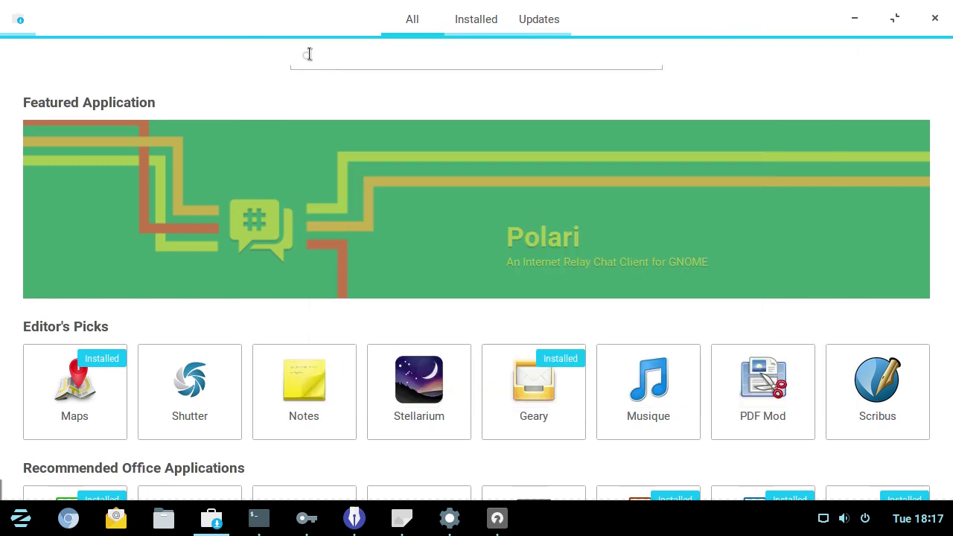
click(370, 64)
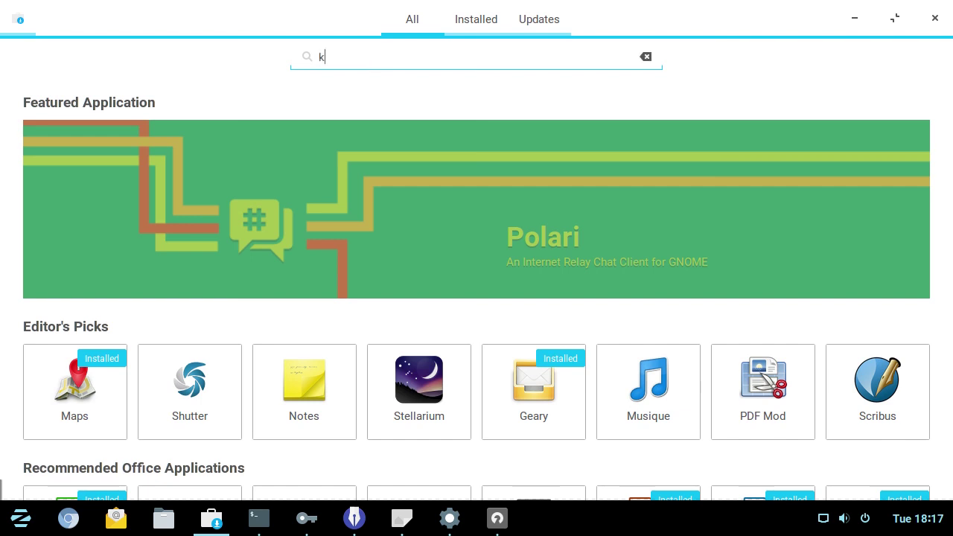
text(eeepas)
key(BackSpace)
key(BackSpace)
key(BackSpace)
key(BackSpace)
key(BackSpace)
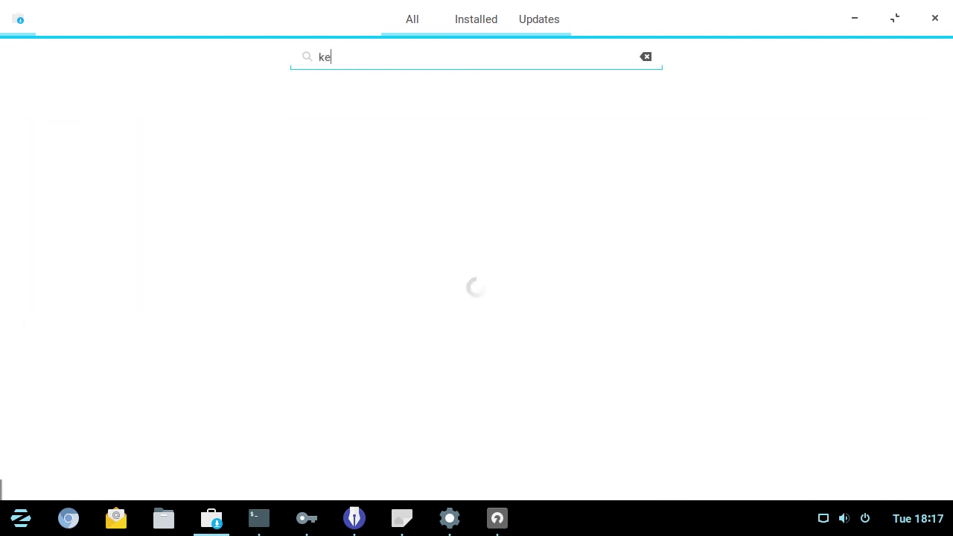
text(epassx)
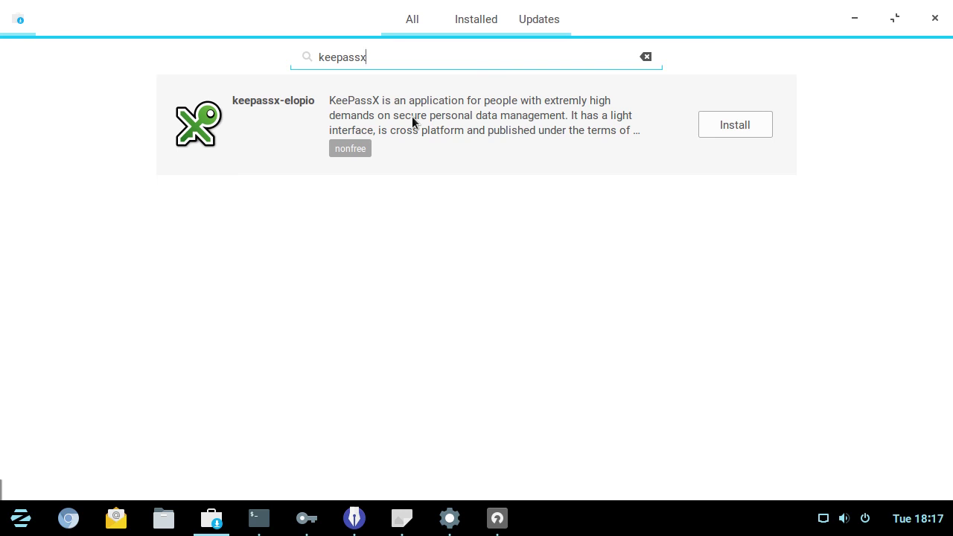
click(735, 126)
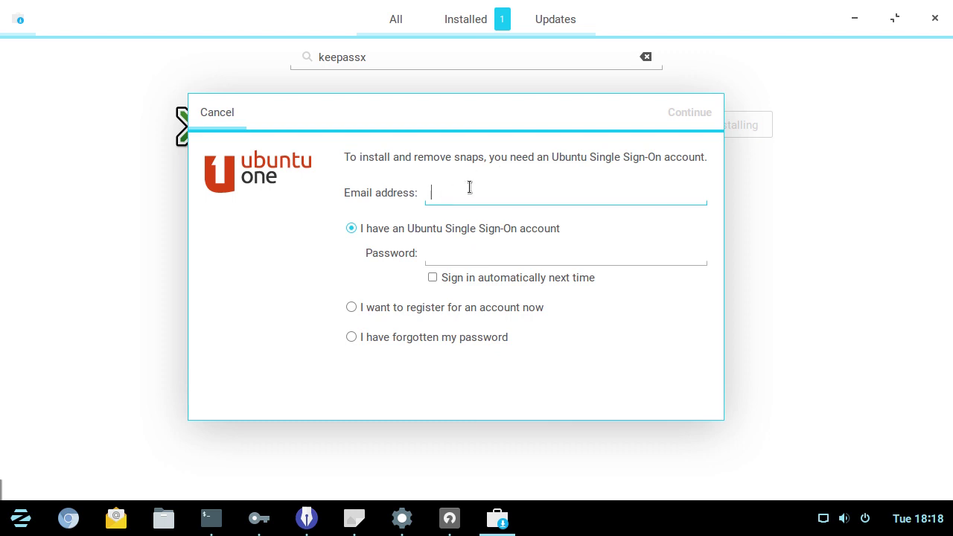
click(217, 113)
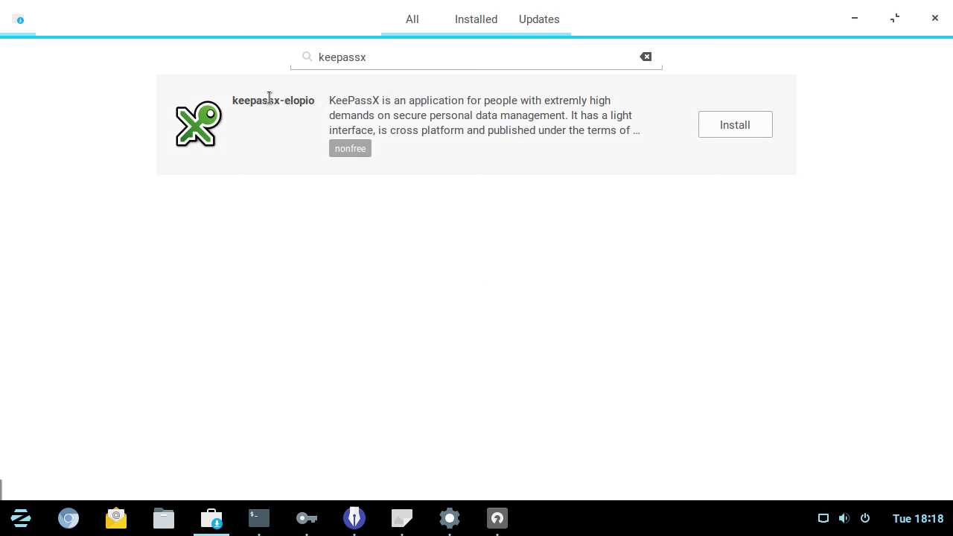
Open the keepassx-elopio details, then run 'snap find keepassx' in the terminal.
click(269, 100)
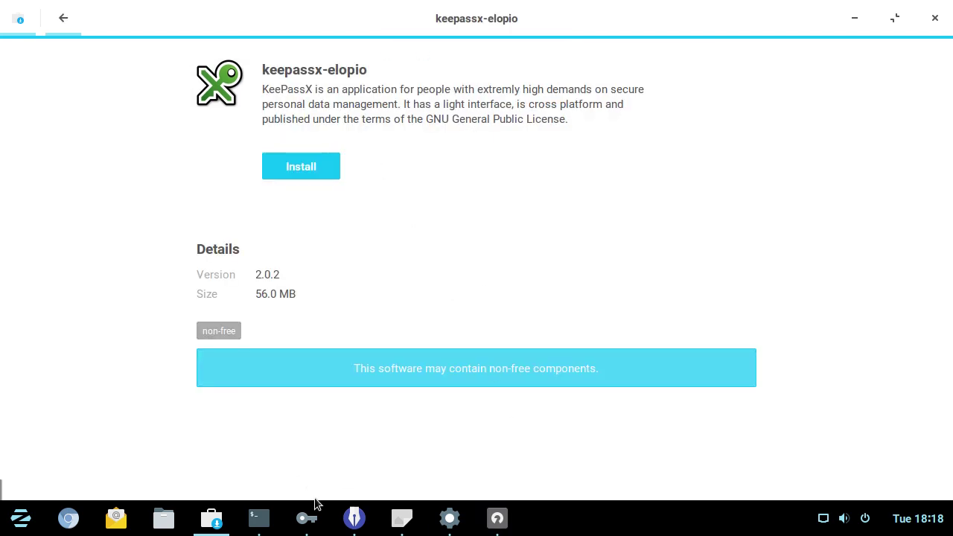
click(259, 518)
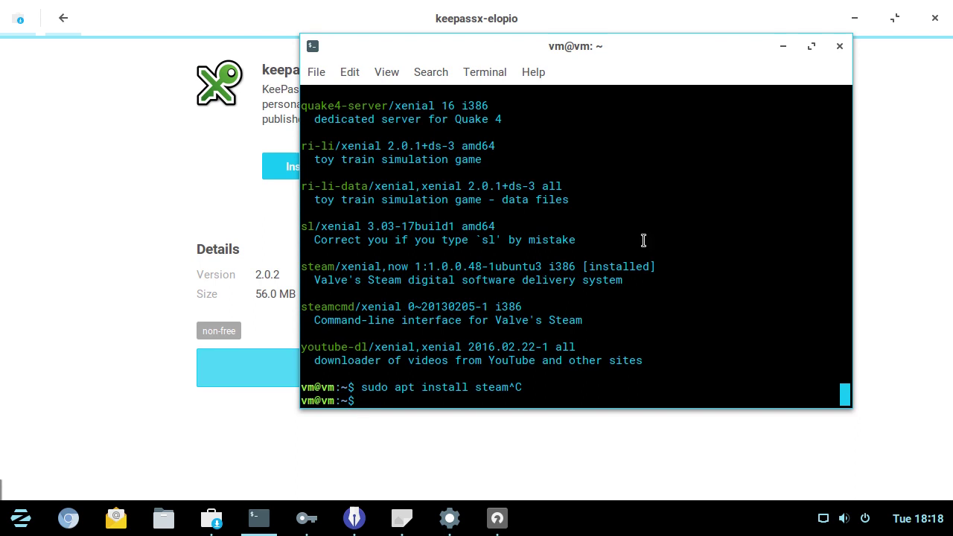
text(snap find keepassx)
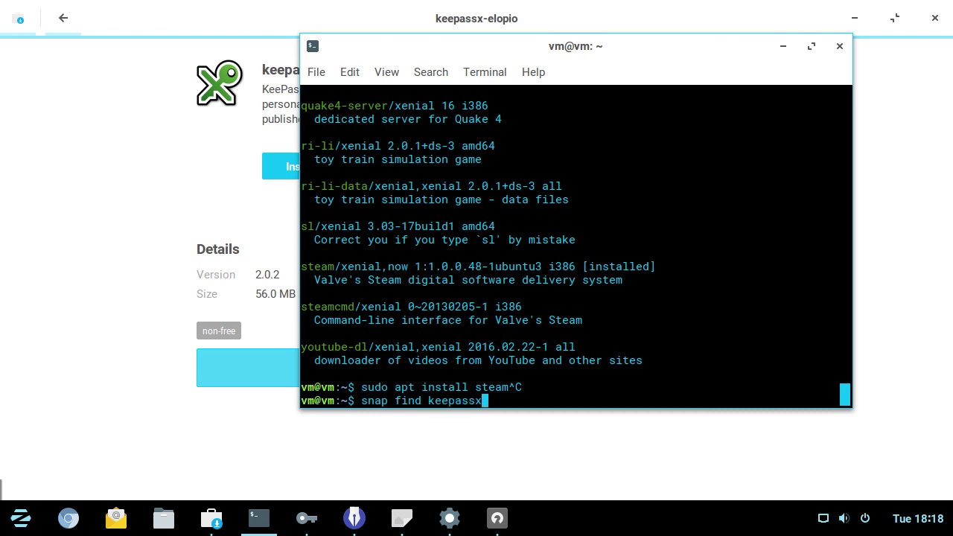
key(Return)
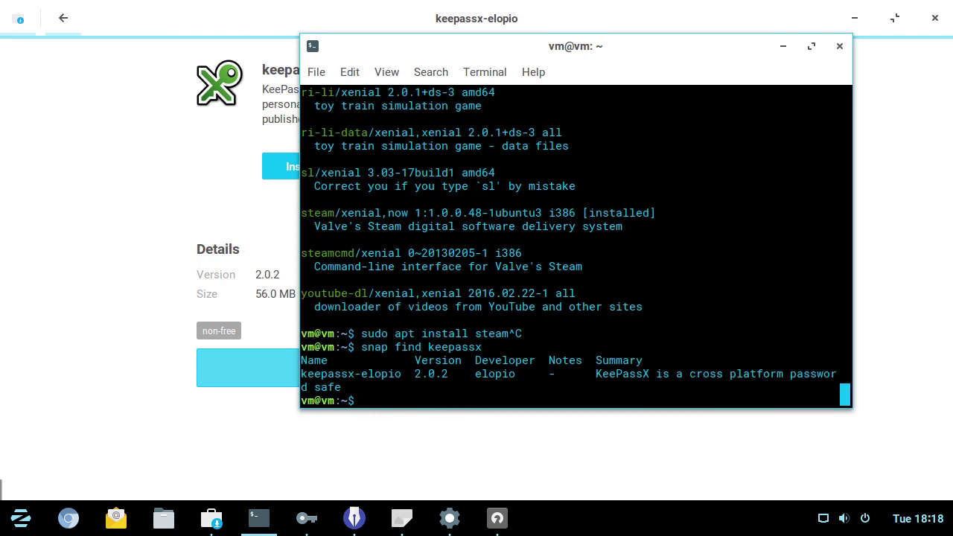
Run 'sudo snap install keepassx-elopio', fixing the 'span' typo and supplying the password.
text(sudo span install)
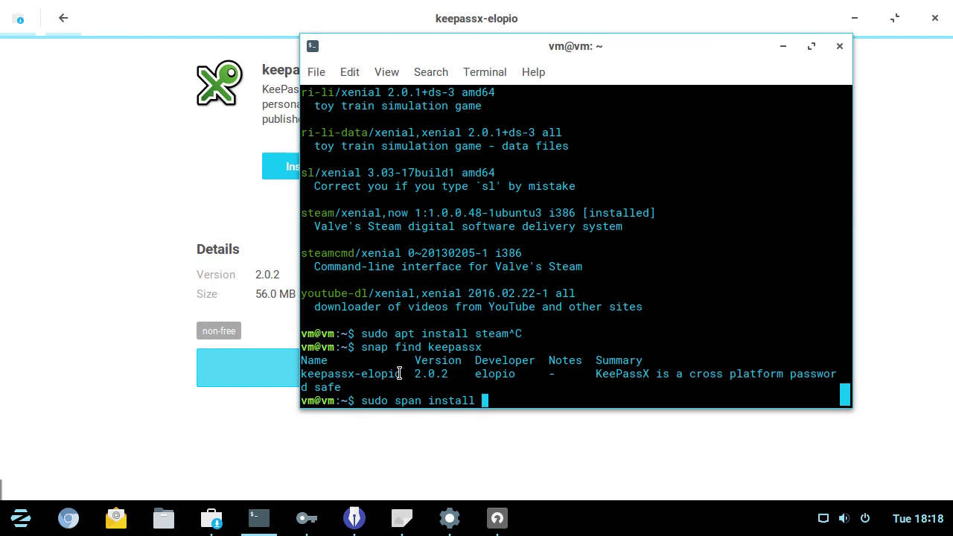
drag(402, 373, 302, 373)
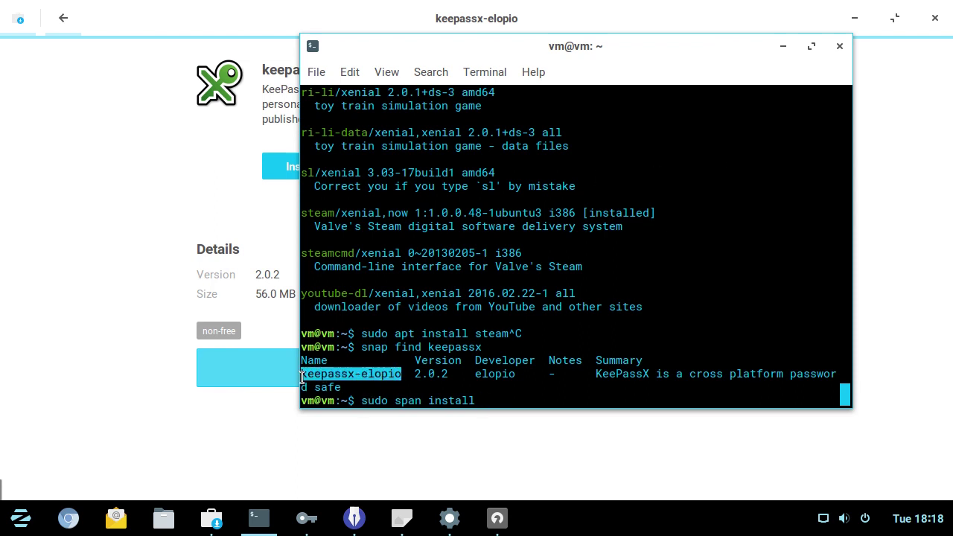
middle_click(597, 303)
key(Return)
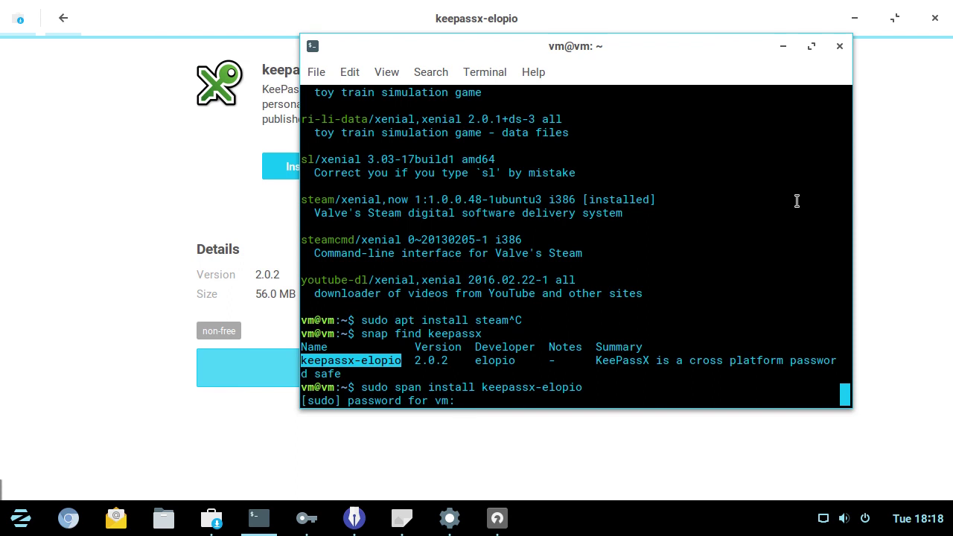
key(Return)
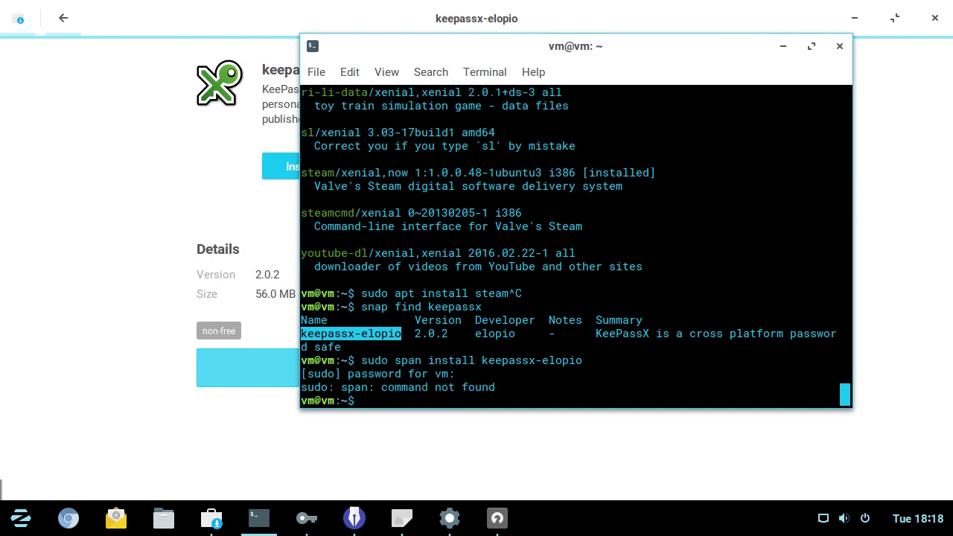
key(Up)
key(Left)
key(Left)
key(Left)
key(Left)
key(Left)
key(Left)
key(Left)
key(Left)
key(Left)
key(Left)
key(Left)
key(Left)
key(Left)
key(Left)
key(Left)
key(Left)
key(Left)
key(Left)
key(Left)
key(Left)
key(Left)
key(Left)
key(Left)
key(Left)
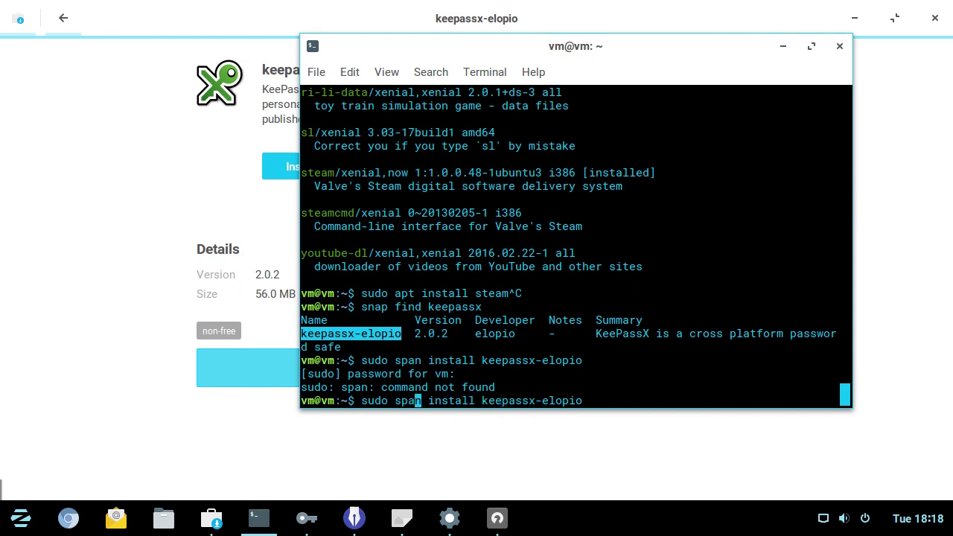
key(BackSpace)
key(BackSpace)
key(BackSpace)
text(nap)
key(End)
key(Return)
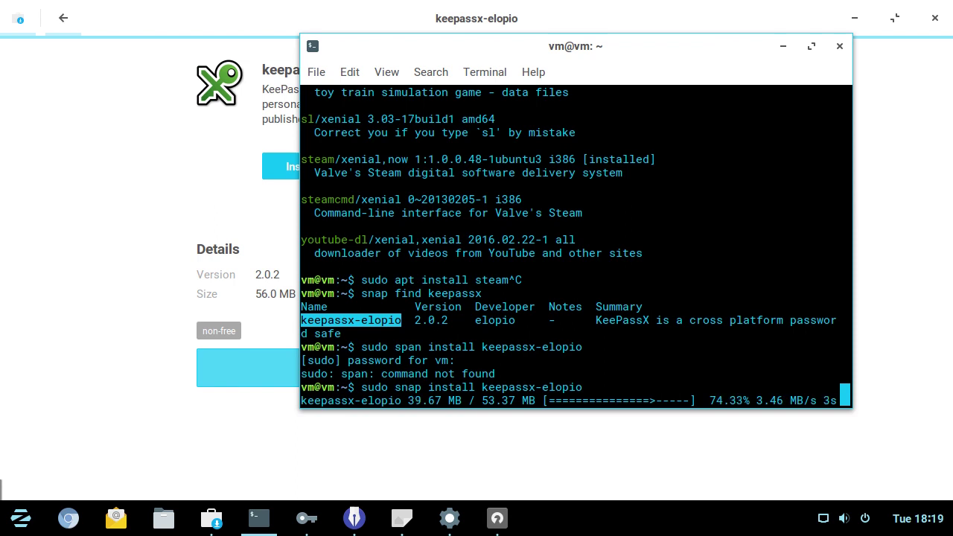
Abort the snap download with Ctrl+C, then run 'apt search keepassx' and select the installed entry.
key(ctrl+c)
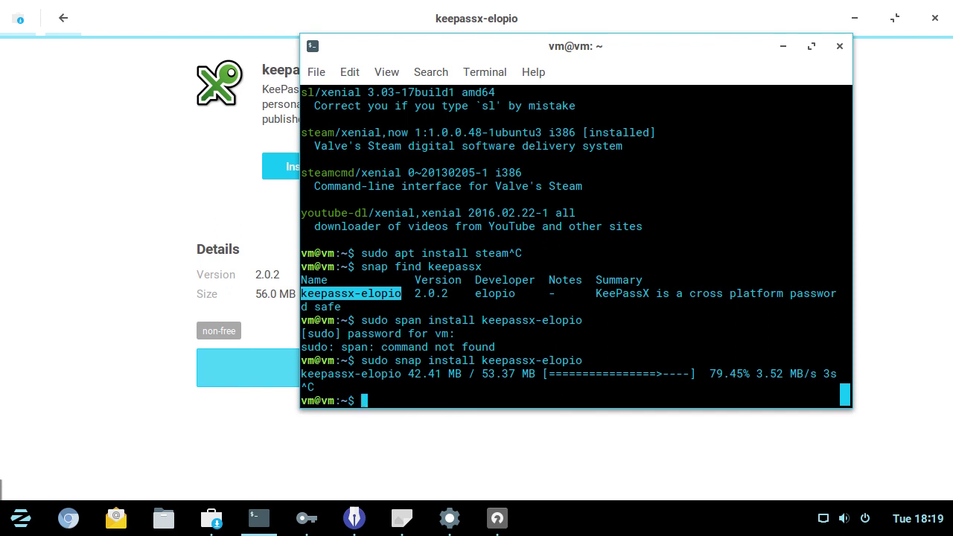
text(apt search keepassx)
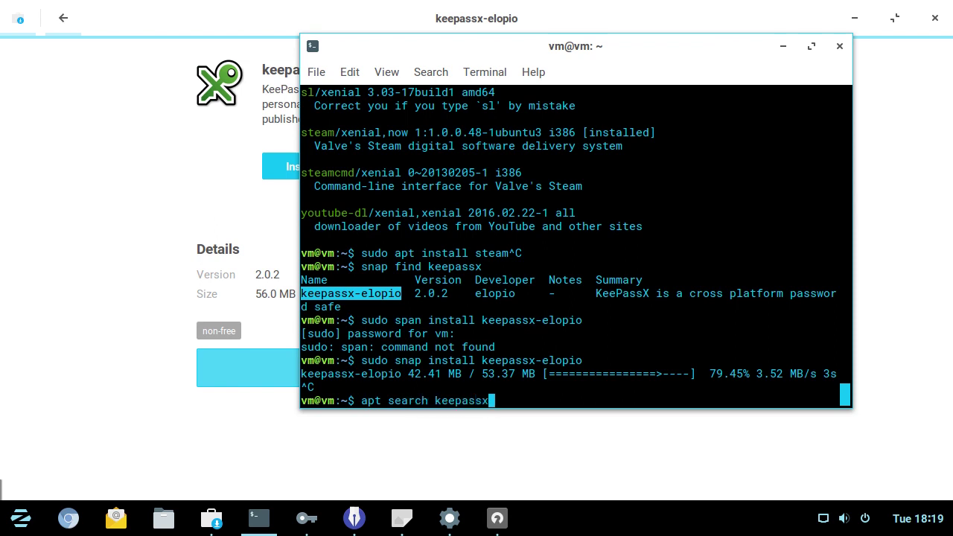
key(Return)
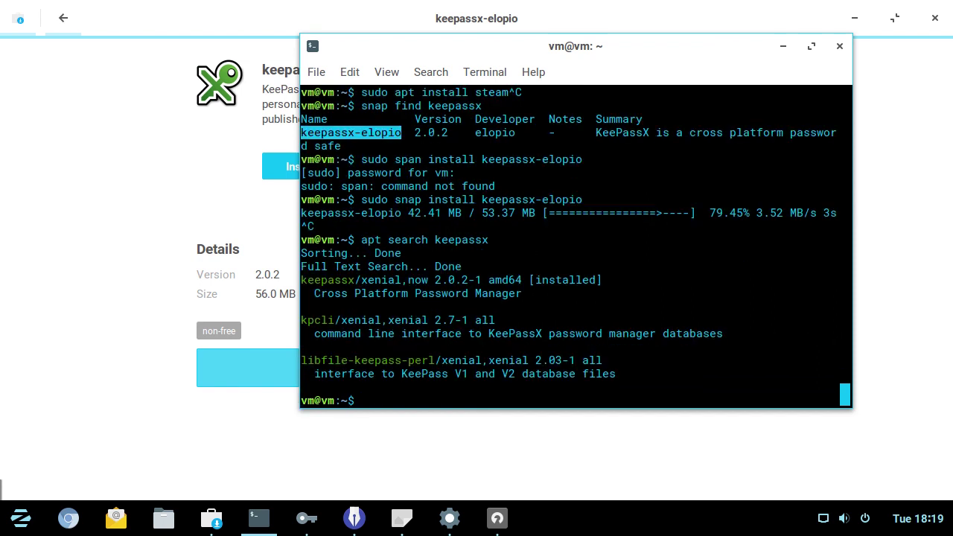
drag(526, 292, 295, 282)
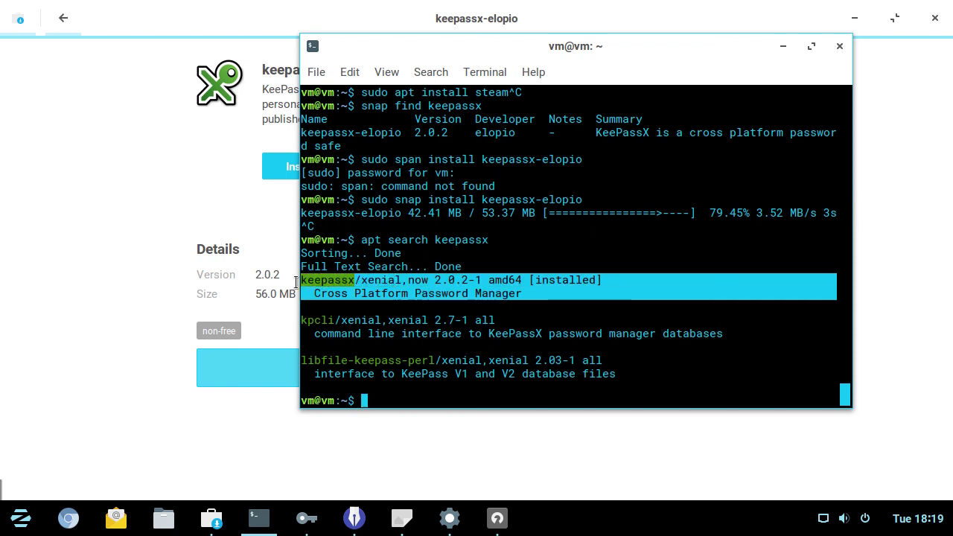
Finish the 'keepassx' store search, clear it, and minimise the store to show the terminal.
click(109, 190)
click(63, 18)
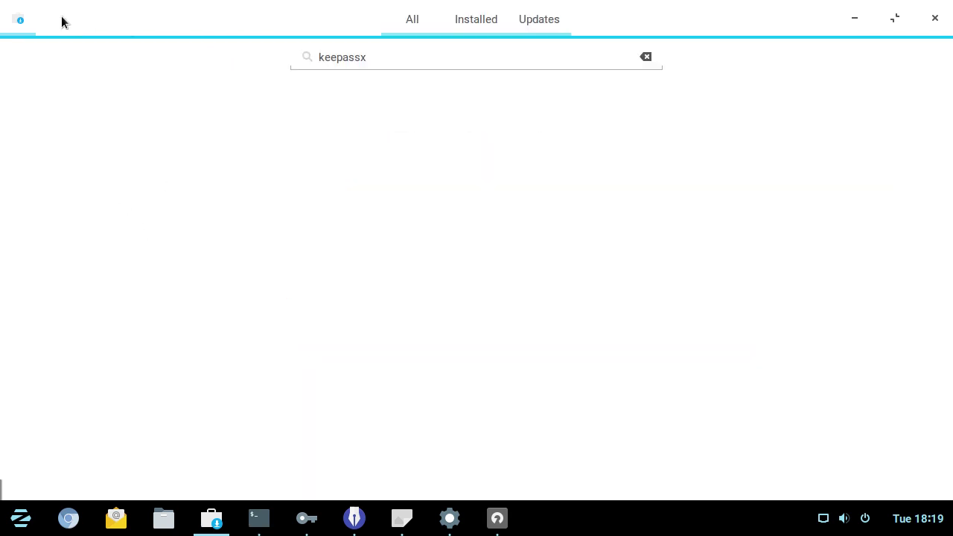
click(439, 58)
text(x)
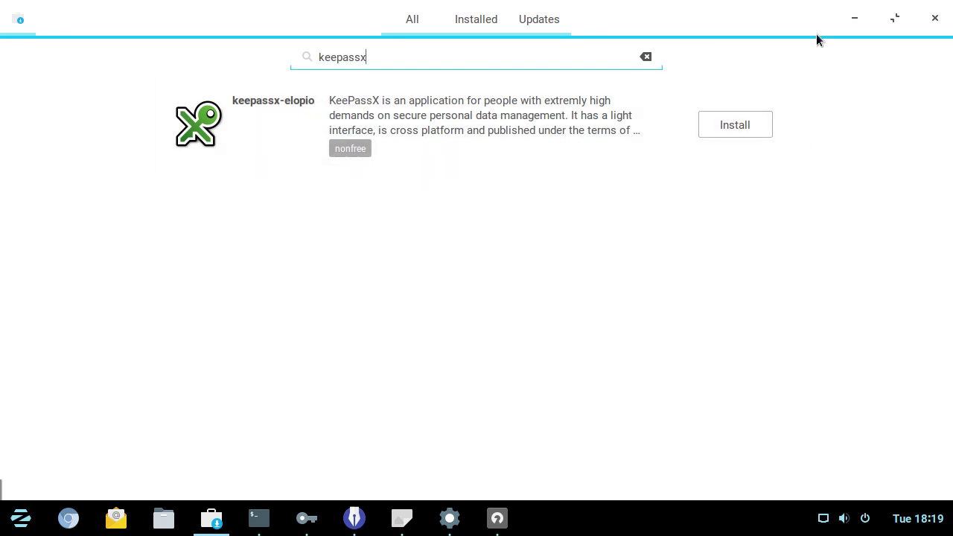
click(647, 56)
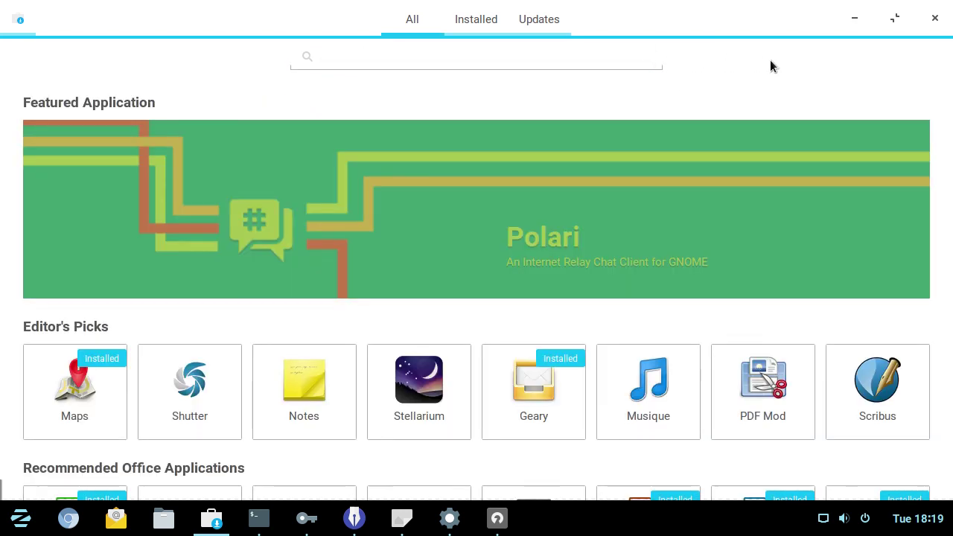
click(855, 23)
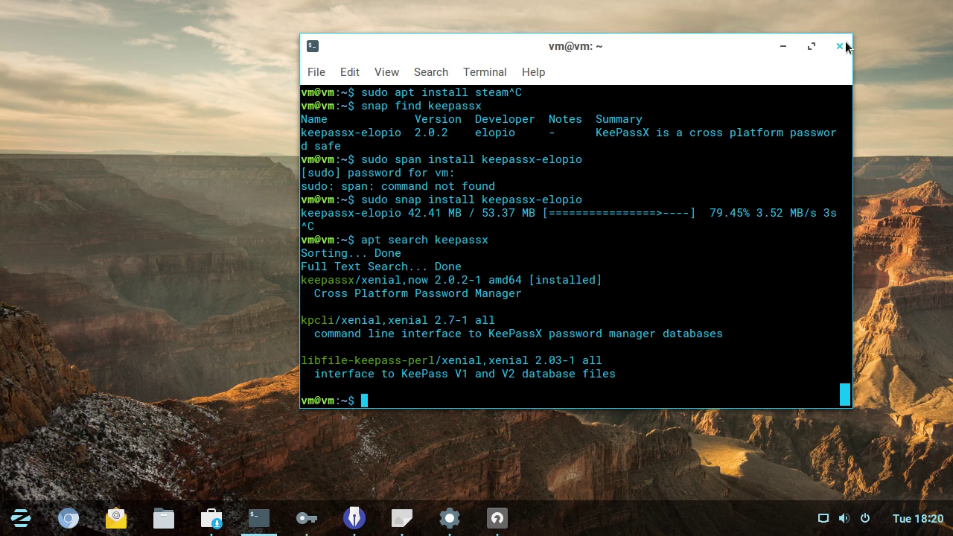
Minimise the terminal window to uncover the desktop.
click(783, 45)
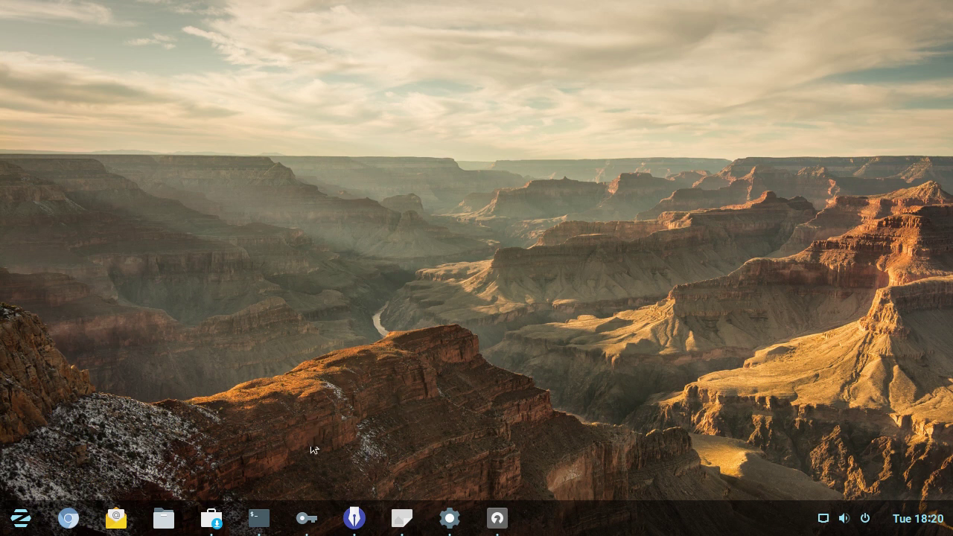
Bring KeePassX forward, move it to the right side, and browse its Database and Entries menus.
click(311, 515)
drag(340, 31, 640, 26)
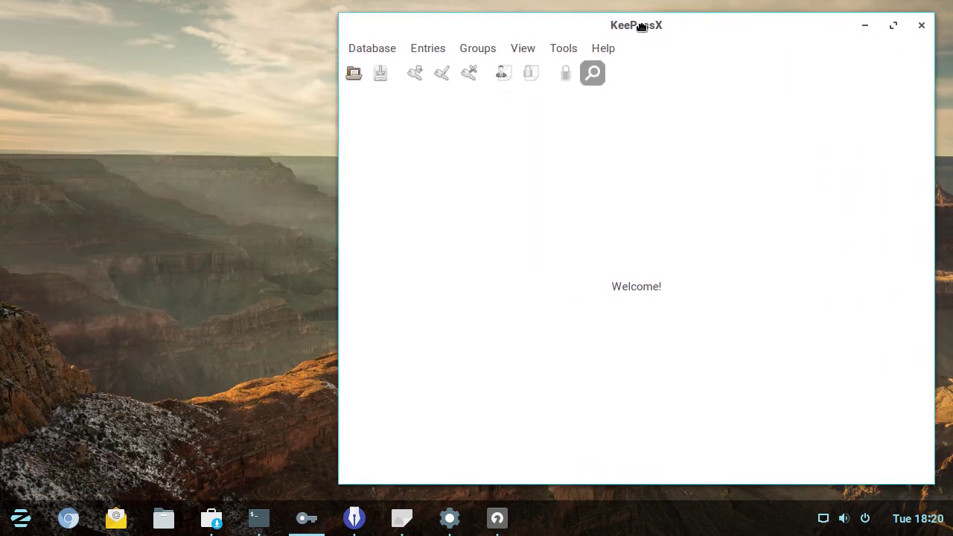
click(356, 52)
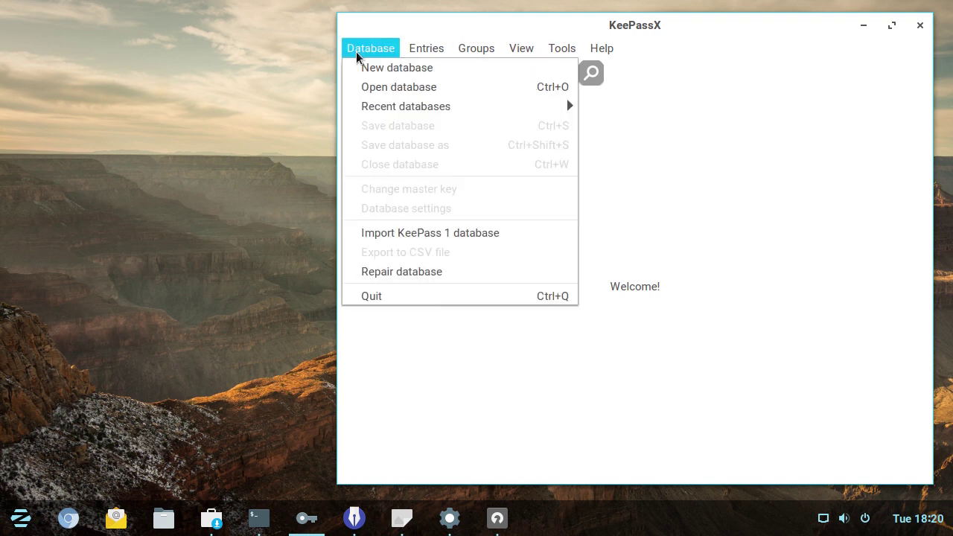
click(427, 48)
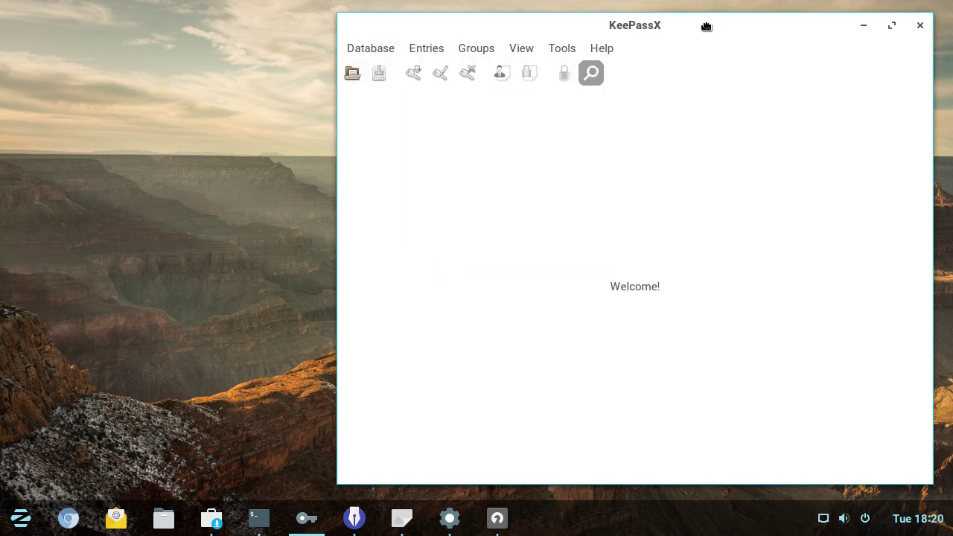
Confirm KeePassX version 2.0.2 in the About dialog, then close it.
click(605, 47)
mouse_move(379, 43)
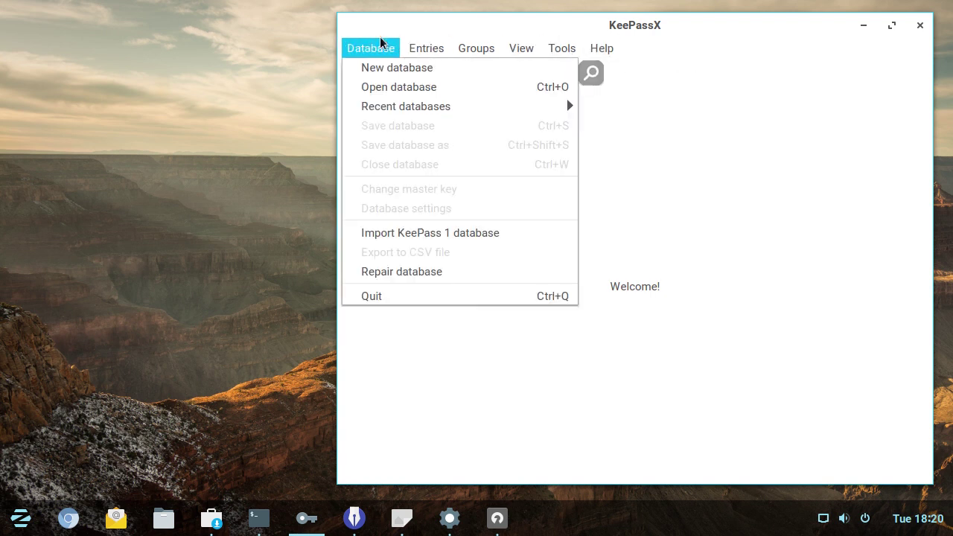
mouse_move(606, 46)
click(614, 68)
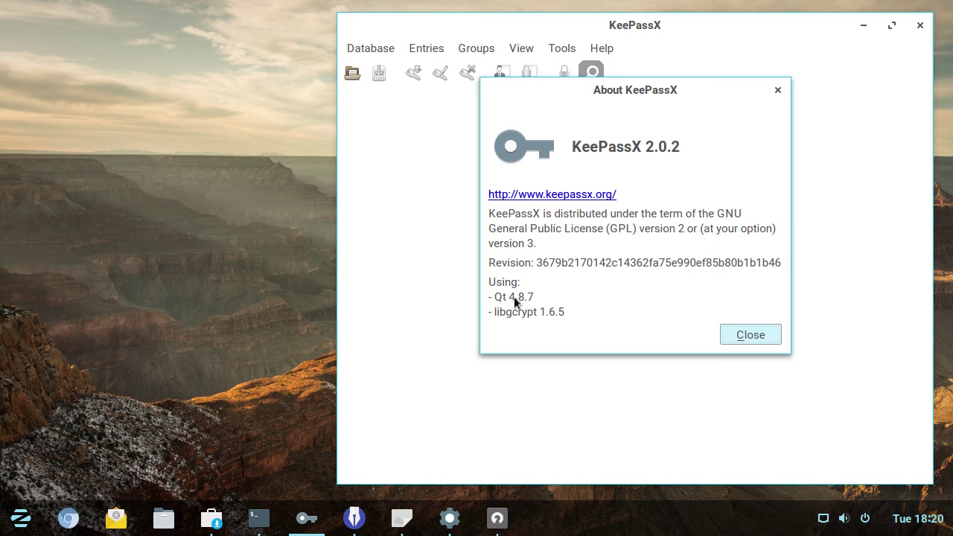
click(756, 336)
drag(684, 24, 683, 23)
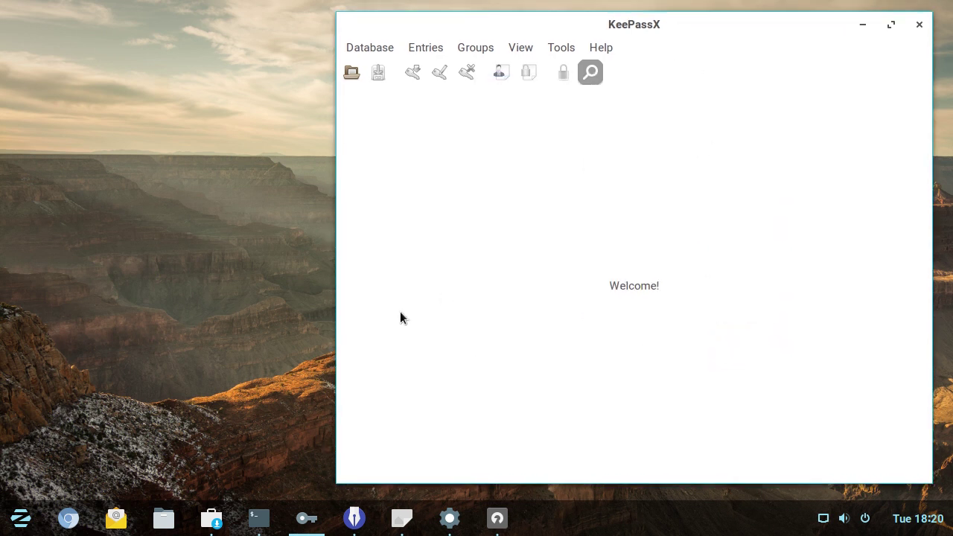
Raise Kdenlive and view About KDE's bug reporting, Join KDE and Support KDE tabs.
click(401, 518)
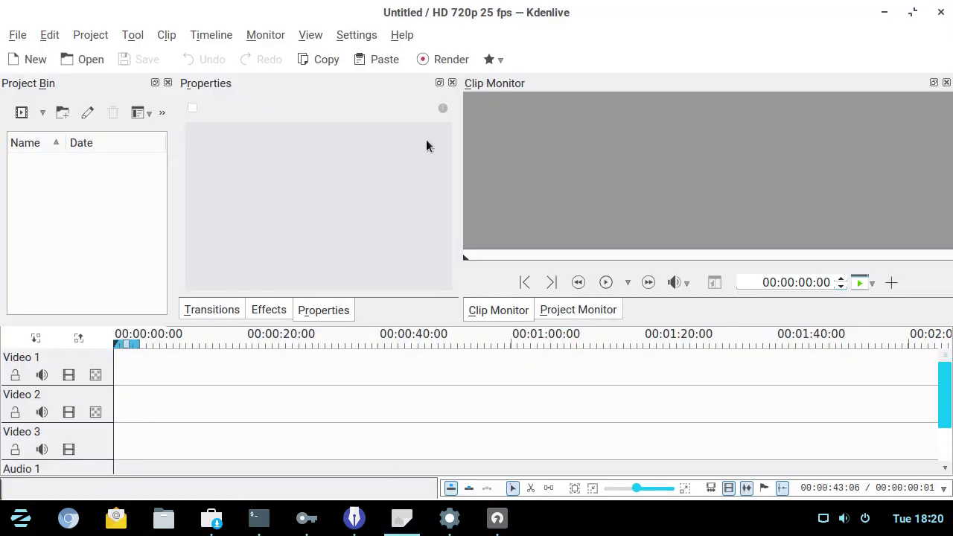
click(411, 33)
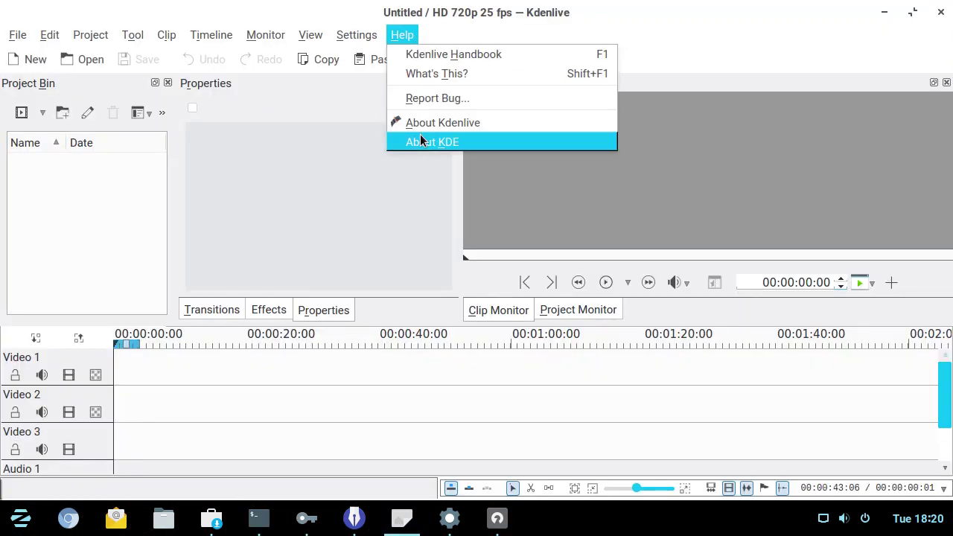
click(417, 141)
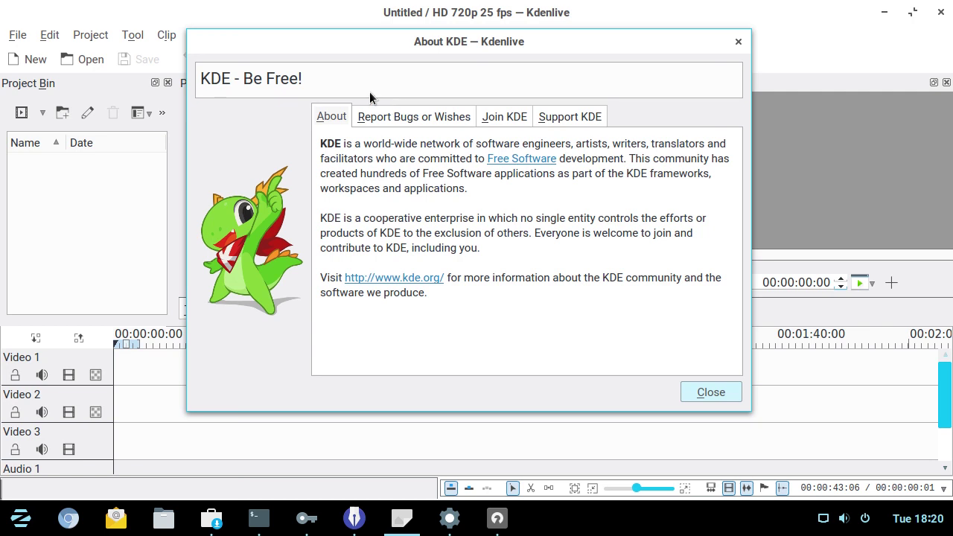
click(449, 117)
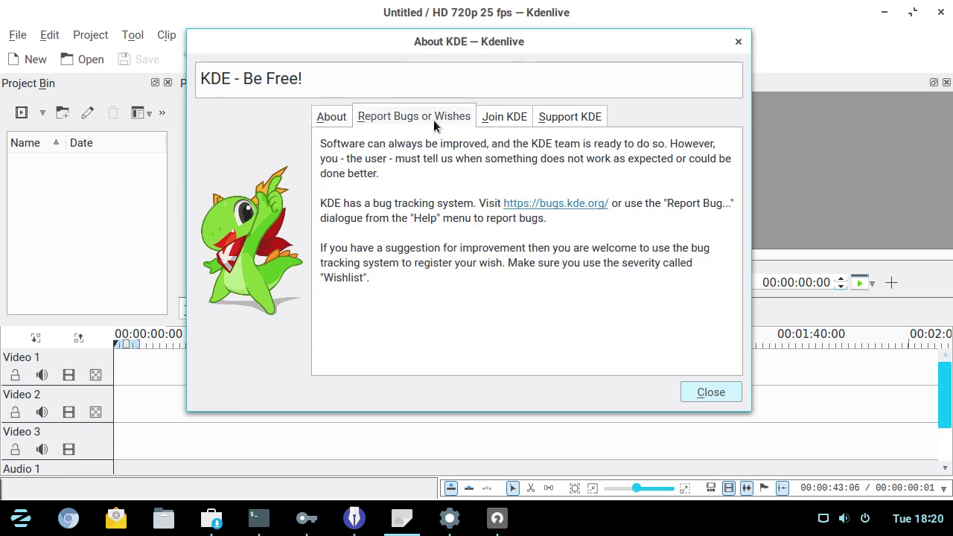
click(497, 119)
click(566, 116)
Revisit the About KDE tabs, close the dialog, then reopen and close it again.
click(376, 117)
click(340, 117)
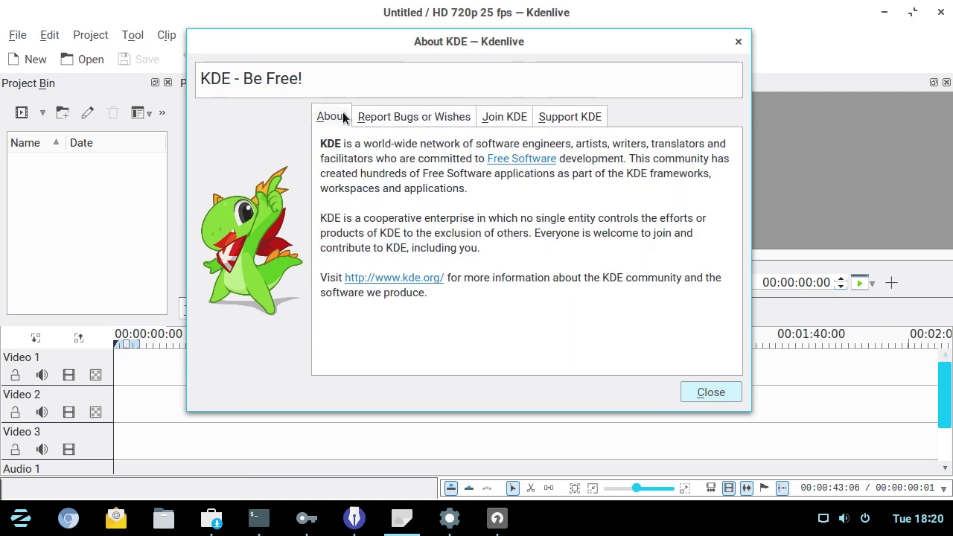
click(503, 116)
click(711, 393)
click(396, 36)
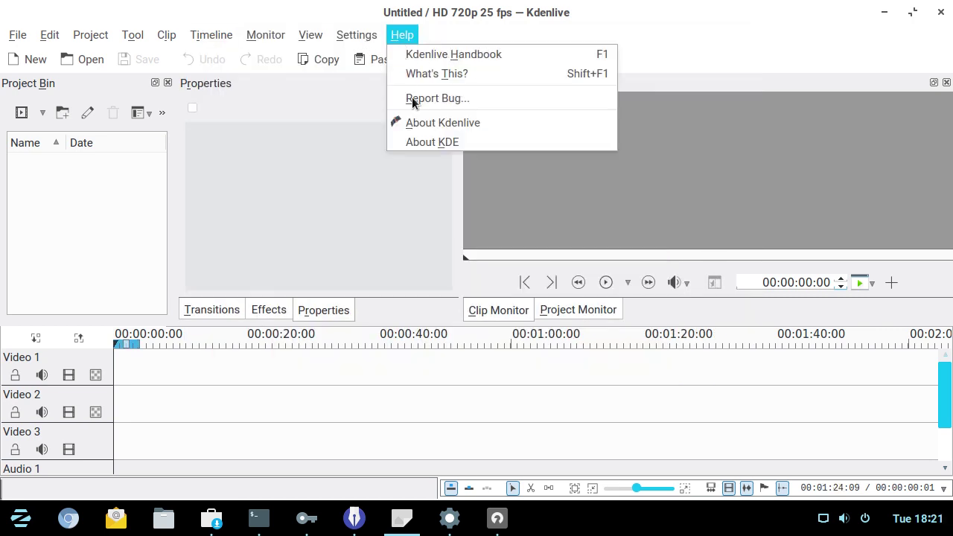
click(420, 137)
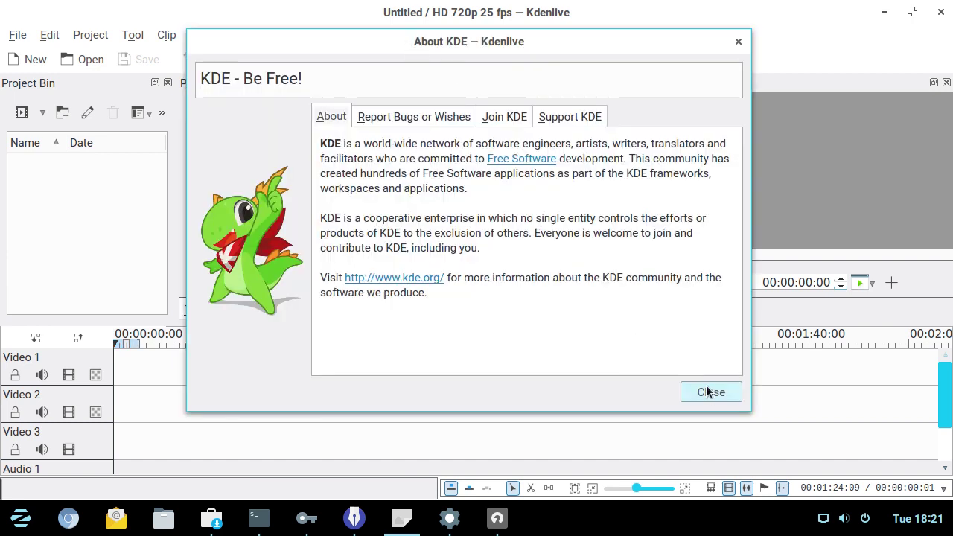
click(707, 392)
Check Kdenlive's version details: 15.12.3 on KDE Frameworks 5.18.0 and Qt 5.5.1.
click(403, 34)
click(432, 125)
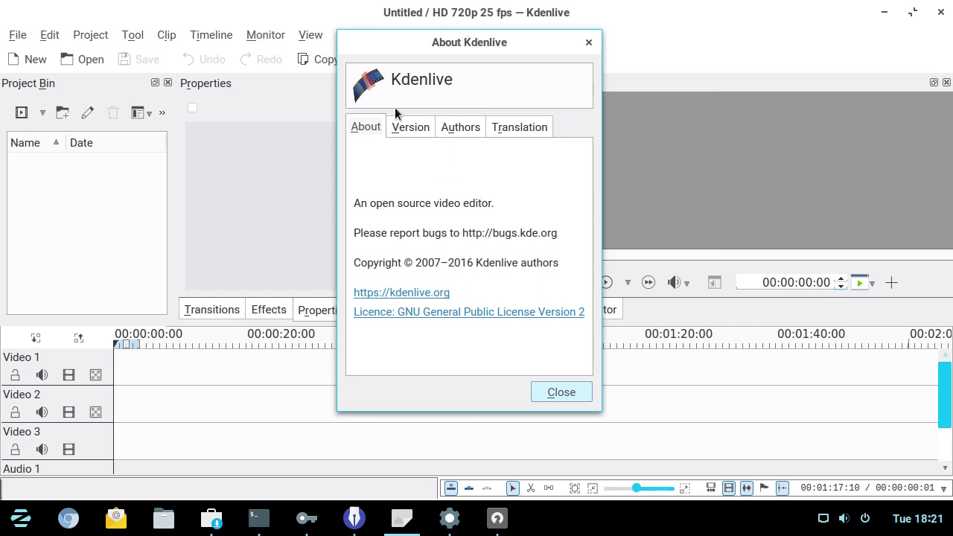
click(409, 126)
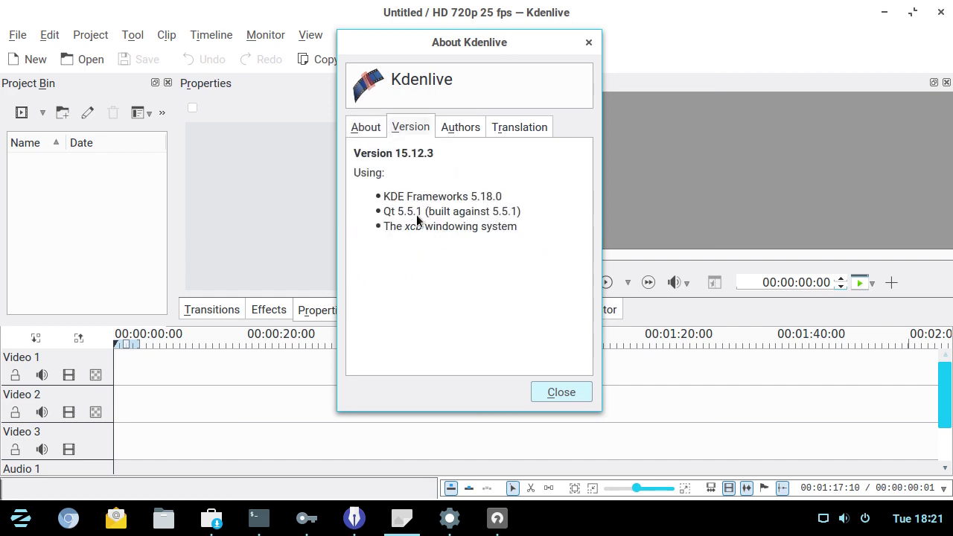
click(563, 397)
Browse Kdenlive's File and Settings menus without changing anything.
click(16, 36)
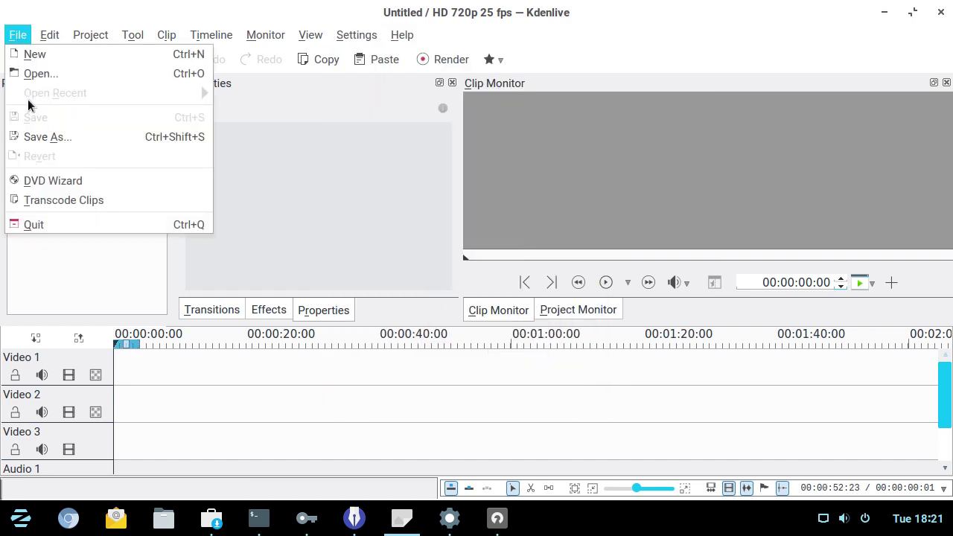
mouse_move(340, 40)
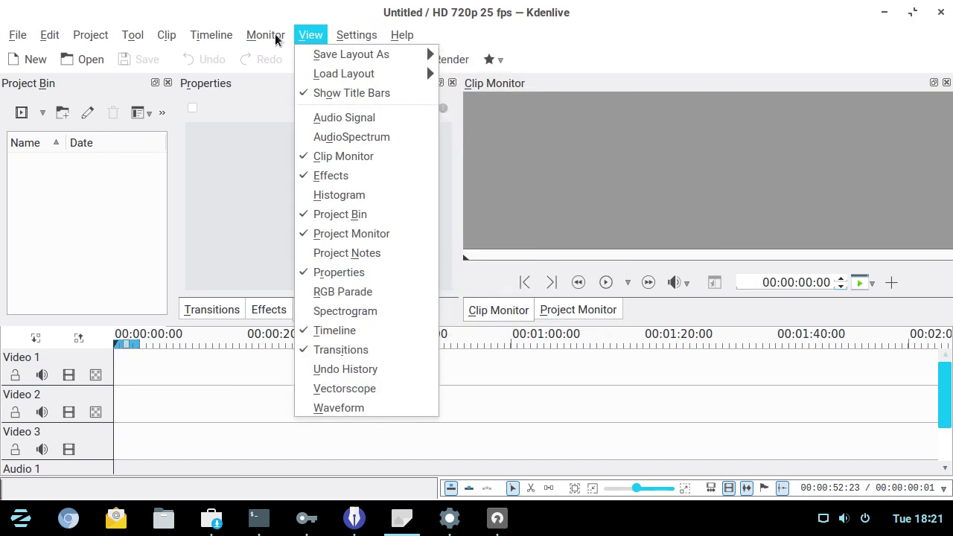
click(17, 37)
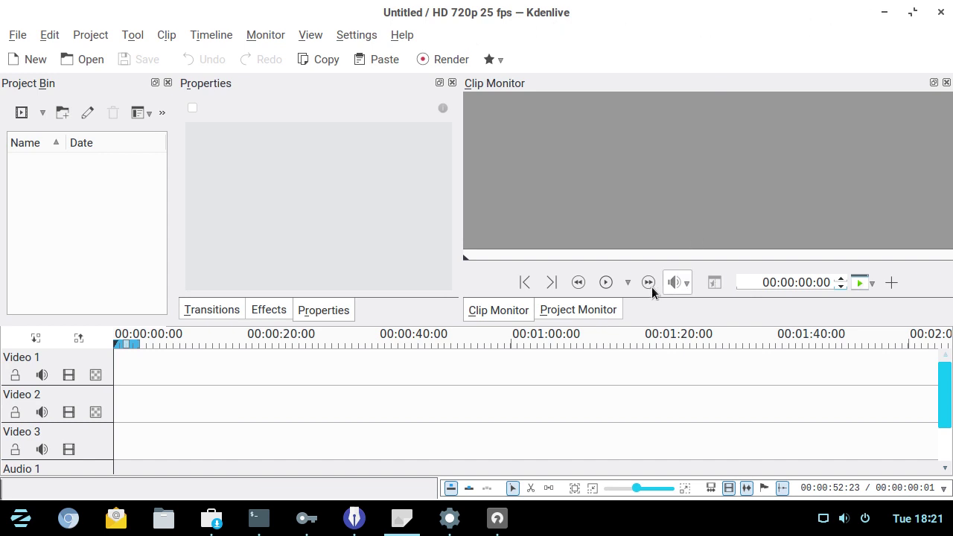
click(399, 35)
mouse_move(357, 35)
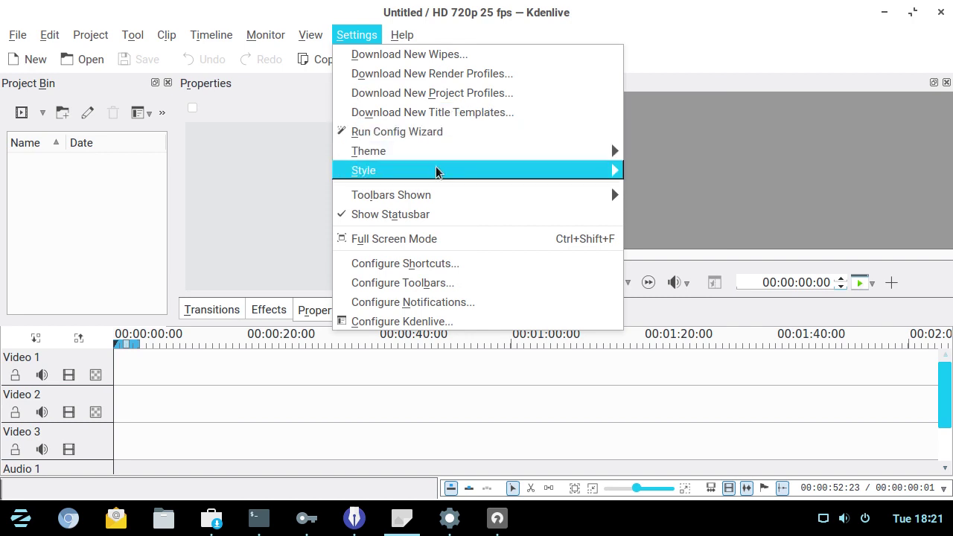
mouse_move(507, 176)
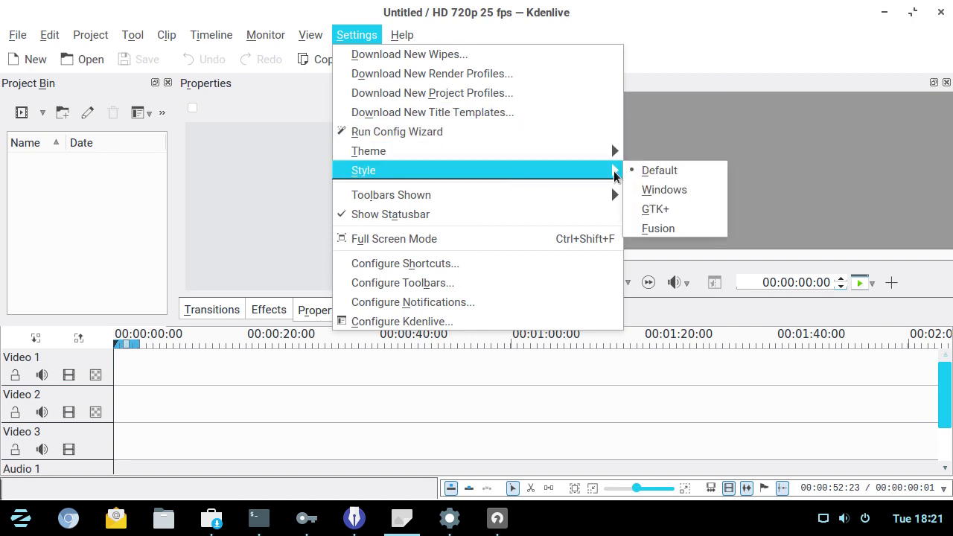
click(350, 33)
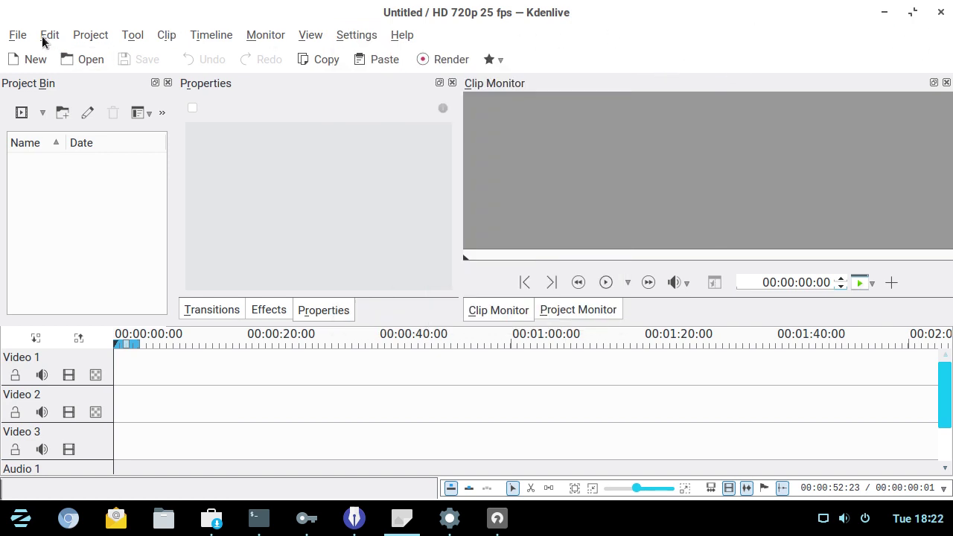
Look at the Rendering dialog, close it, and quit Kdenlive.
click(443, 60)
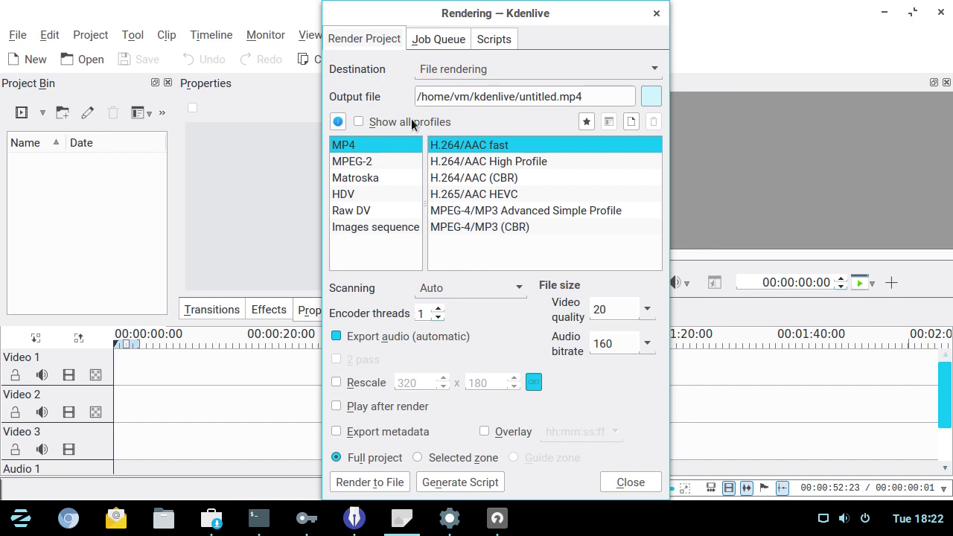
click(632, 484)
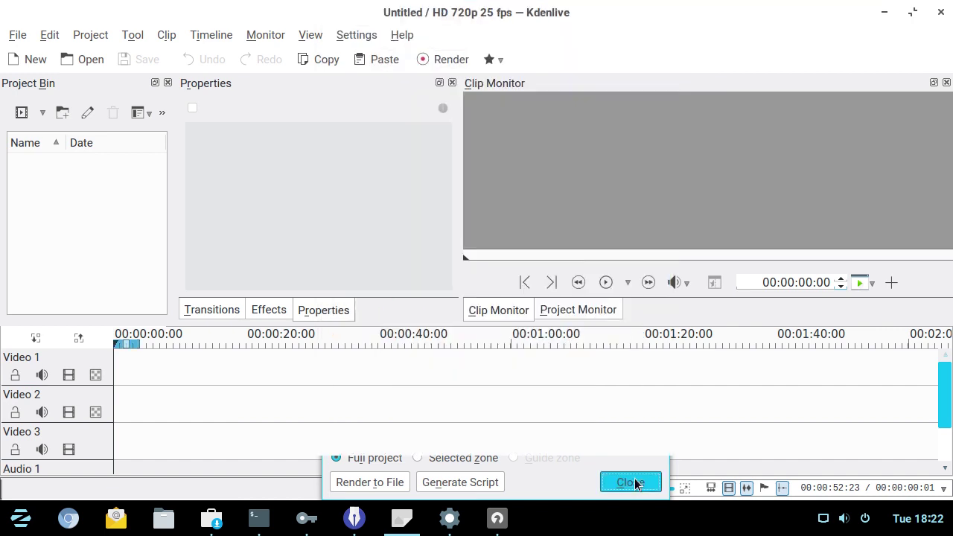
click(942, 12)
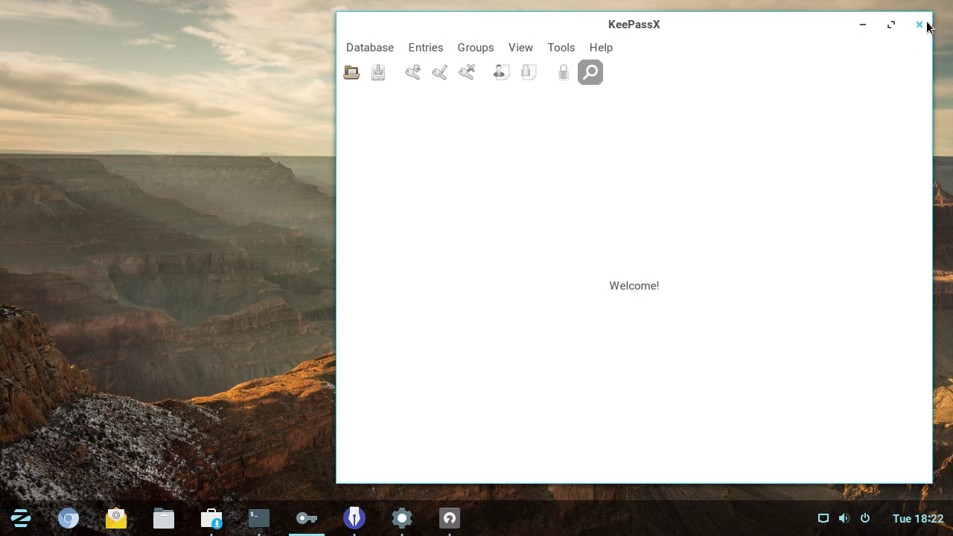
Close KeePassX and bring Scribus up, browsing its File menu.
click(927, 27)
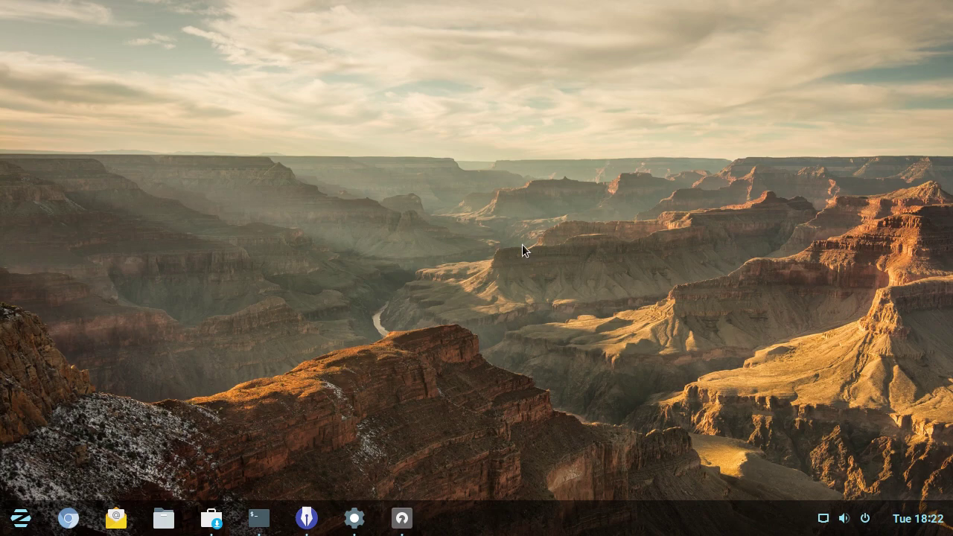
click(315, 508)
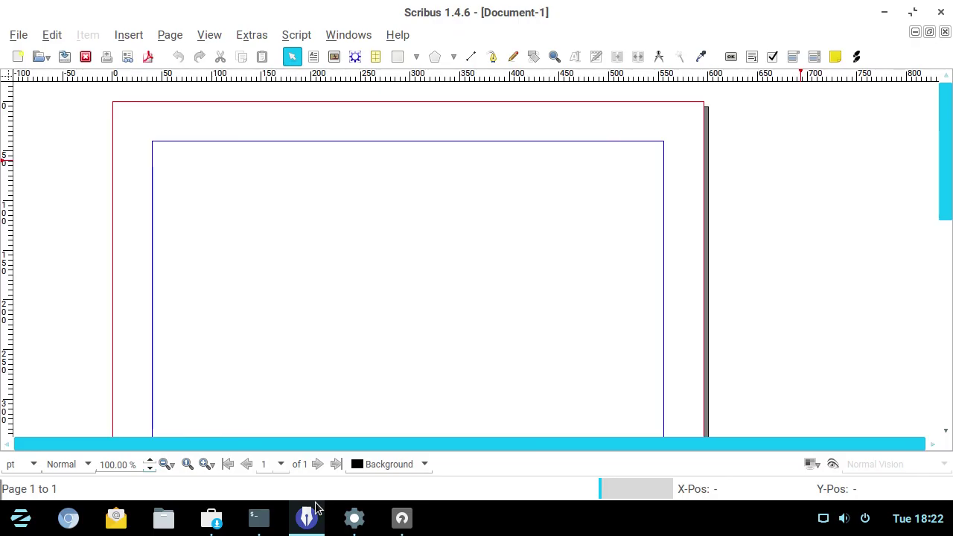
click(16, 35)
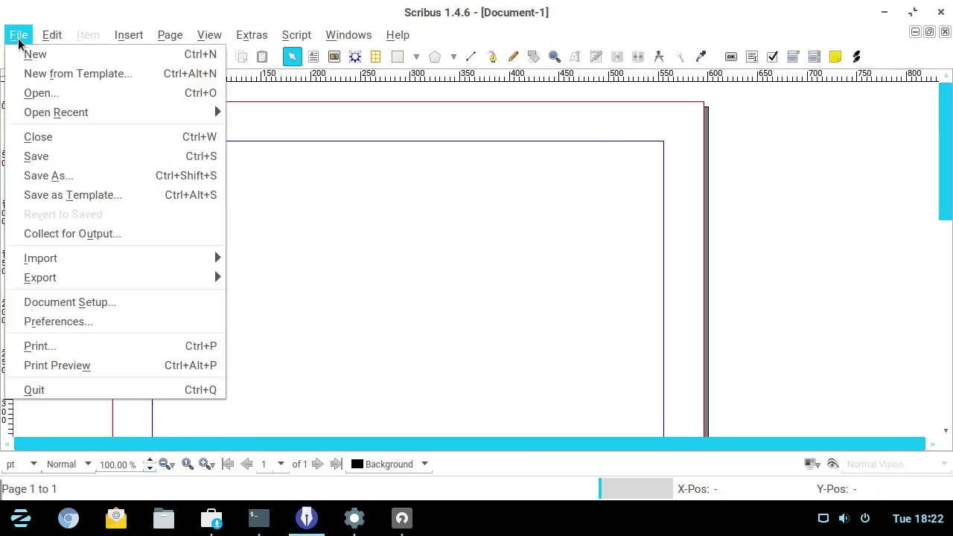
Check Scribus's About Qt dialog showing Qt 4.8.7, then quit Scribus.
mouse_move(396, 41)
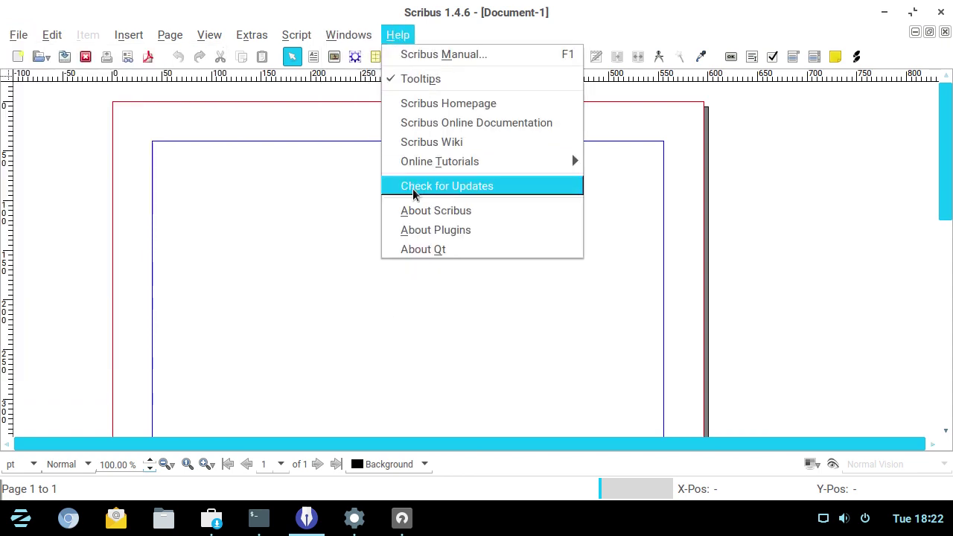
click(427, 249)
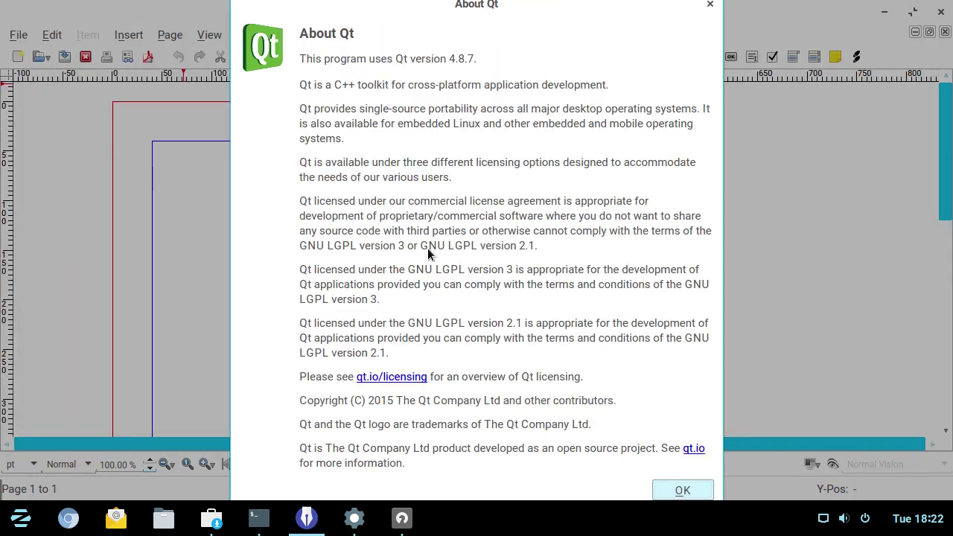
click(681, 491)
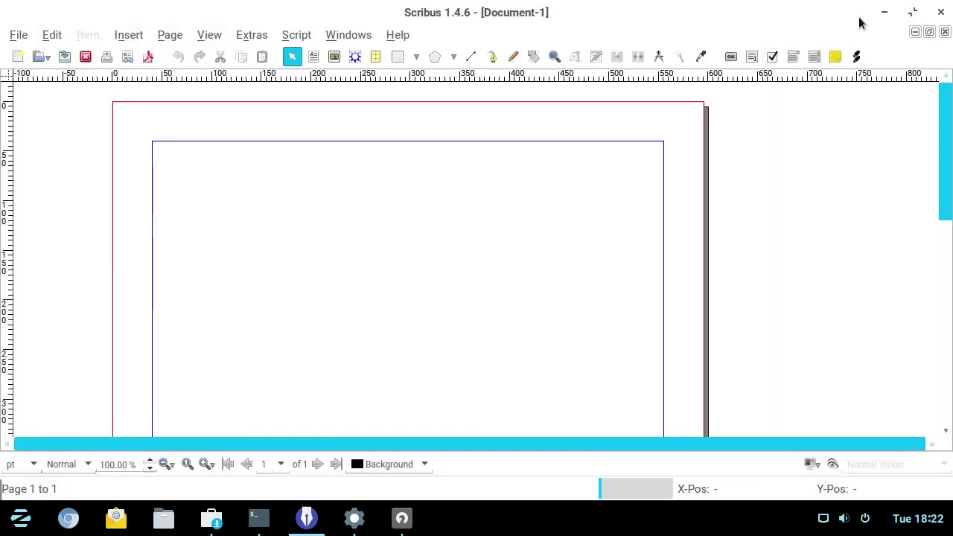
click(942, 12)
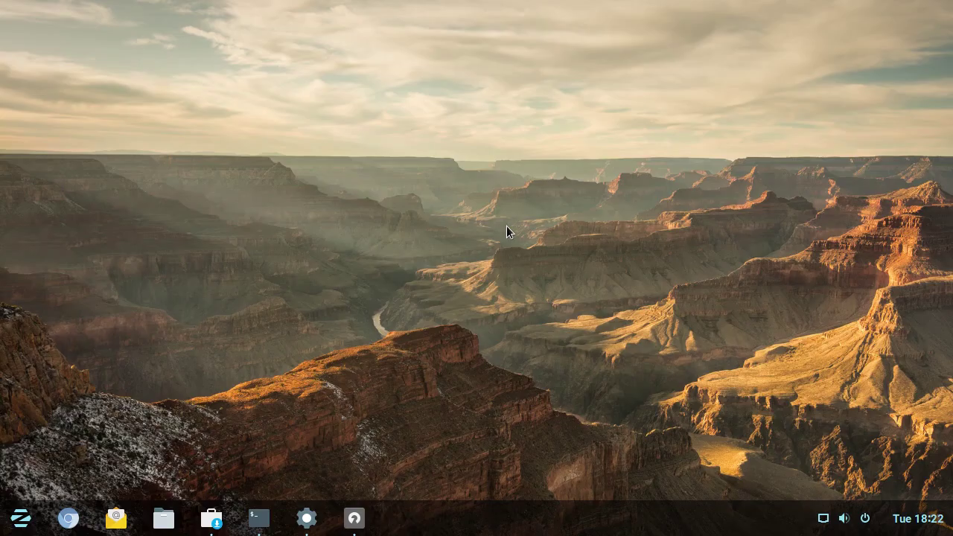
Open All Settings and launch Backups, moving its window down and left.
click(318, 520)
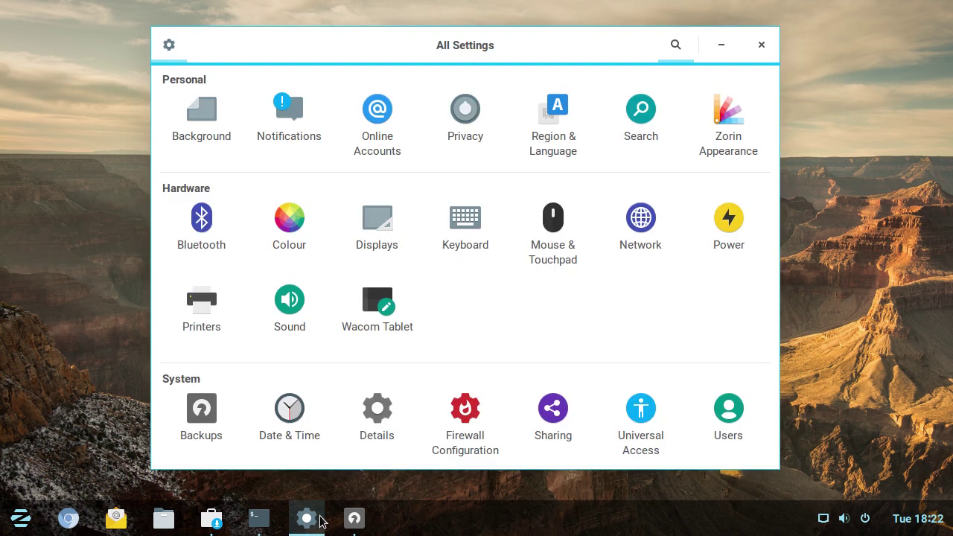
click(354, 519)
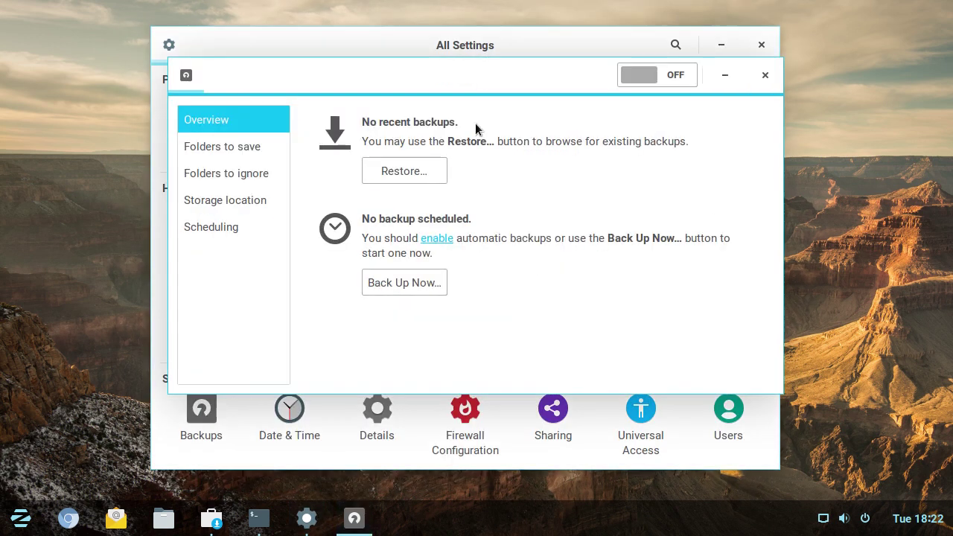
drag(452, 74, 404, 109)
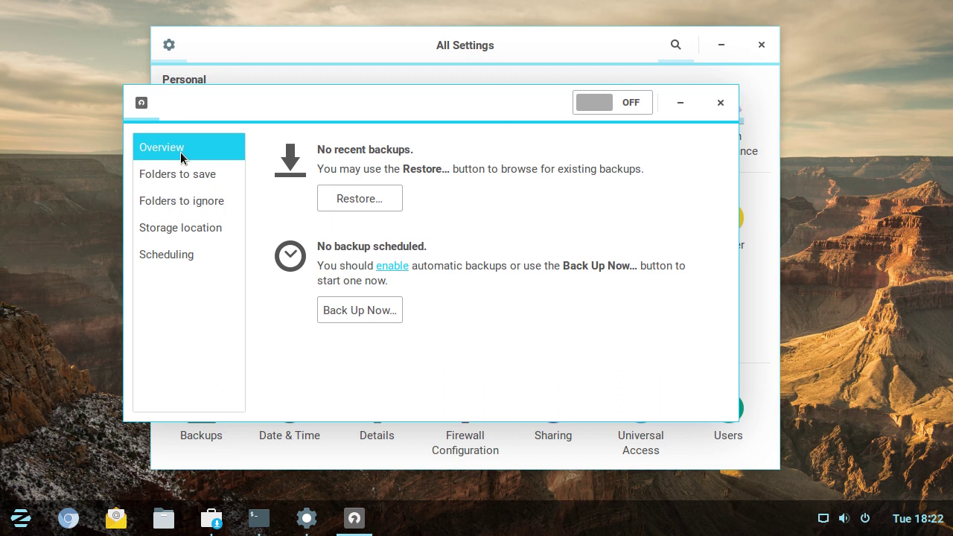
Read through the Backups help guide from the app menu, then close it.
click(142, 102)
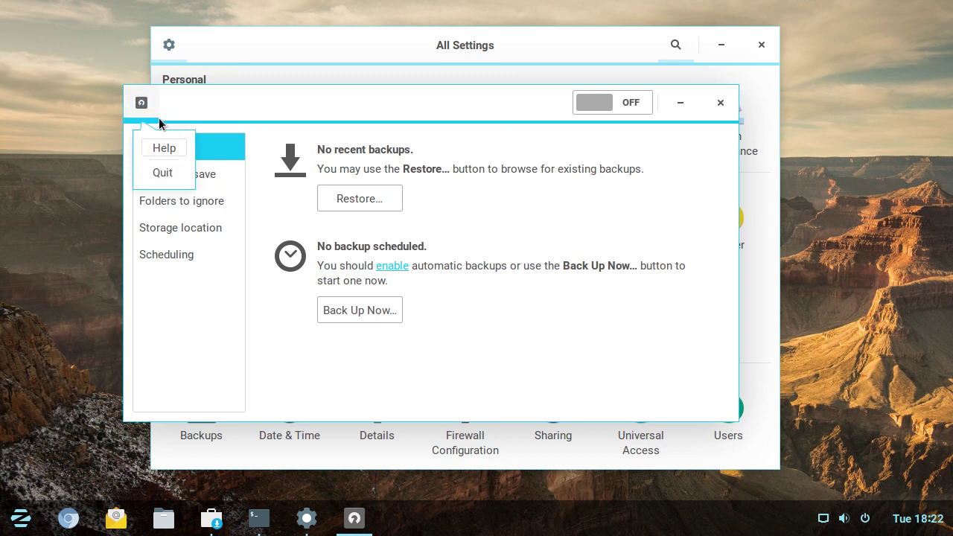
click(160, 146)
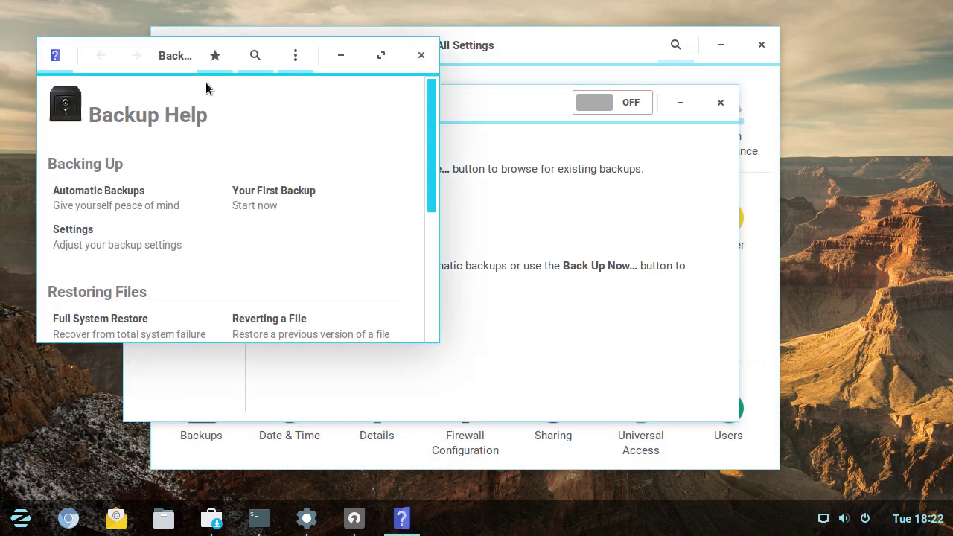
scroll(425, 134, down, 5)
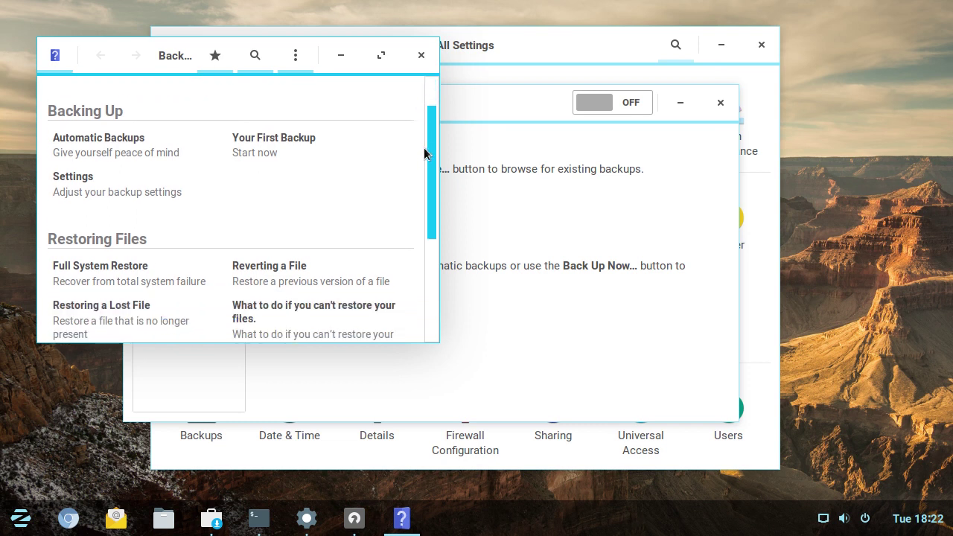
scroll(417, 149, up, 2)
scroll(416, 105, up, 3)
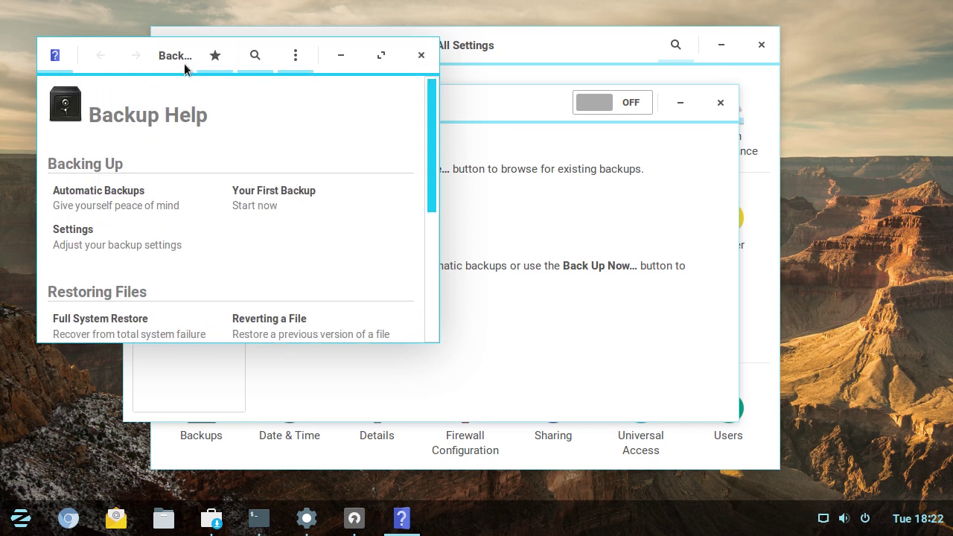
click(422, 57)
drag(451, 111, 460, 93)
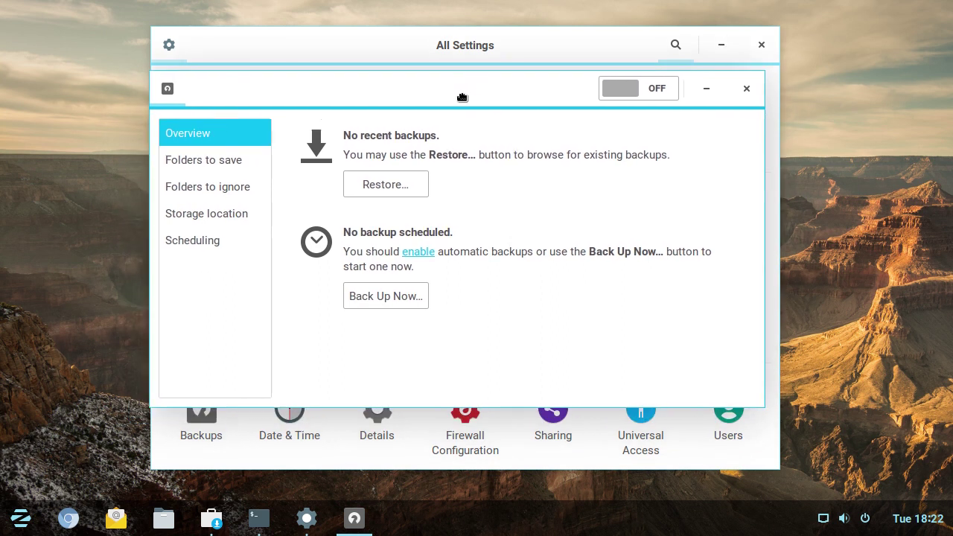
Review the Folders to save, Storage location, Scheduling and Folders to ignore pages, ending on Overview.
click(193, 163)
click(187, 216)
click(182, 246)
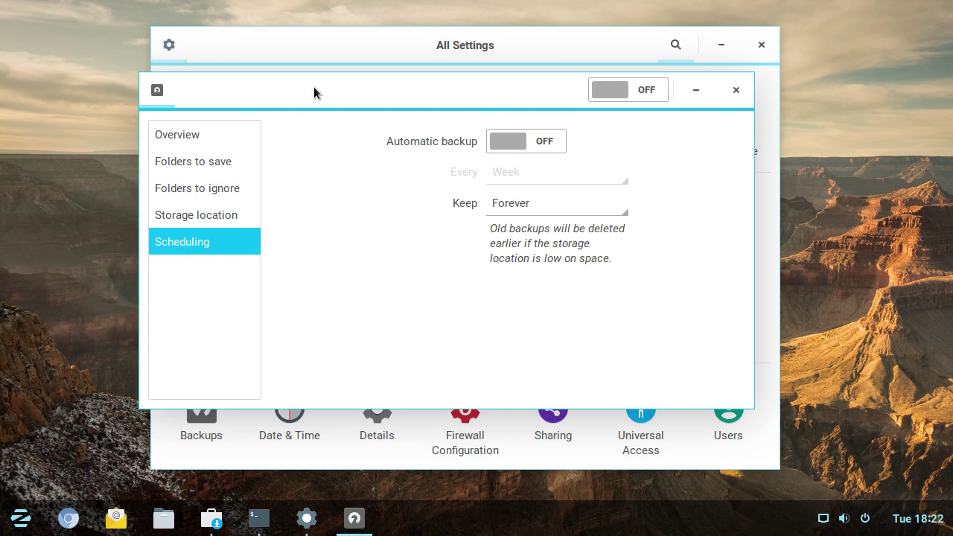
drag(316, 91, 279, 95)
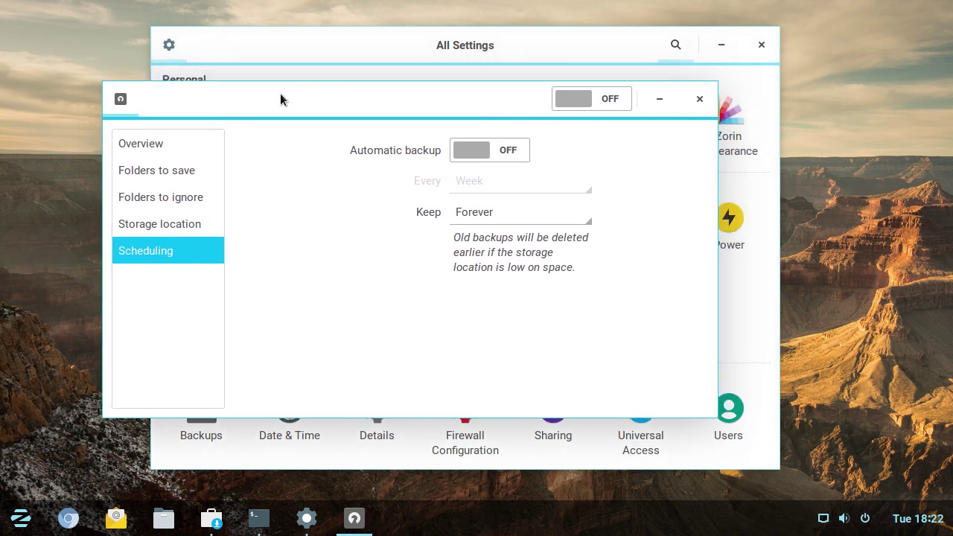
click(186, 230)
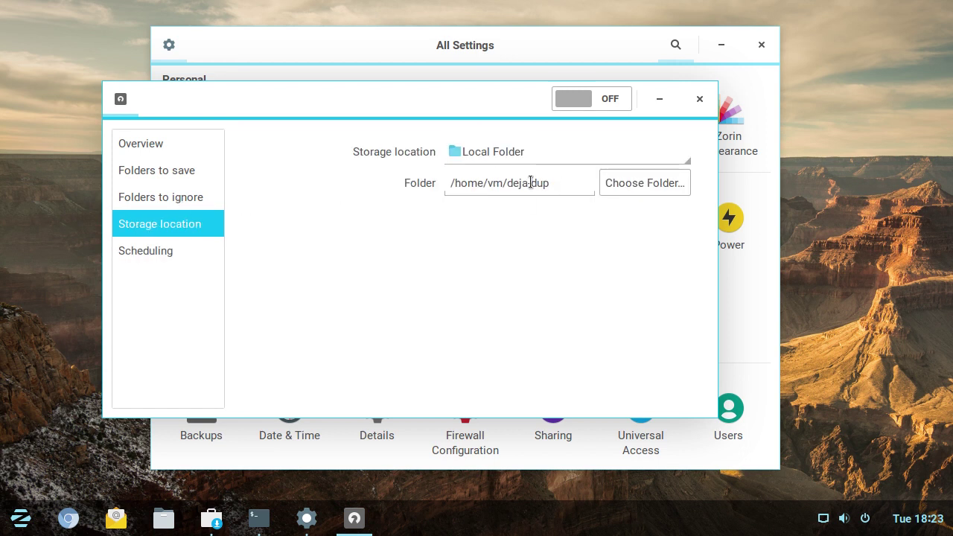
click(183, 197)
click(165, 145)
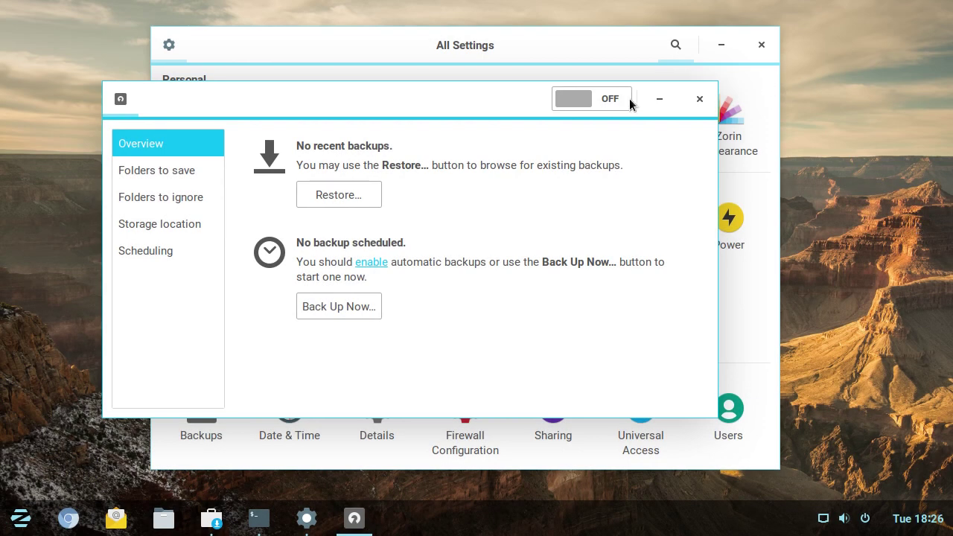
drag(396, 91, 381, 90)
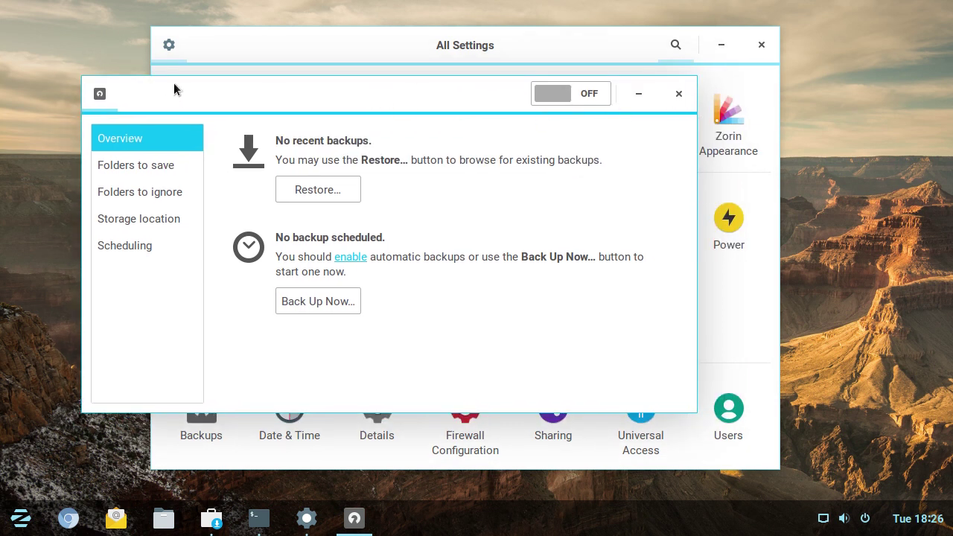
Close Backups and bring the terminal forward, nudging it right.
click(678, 94)
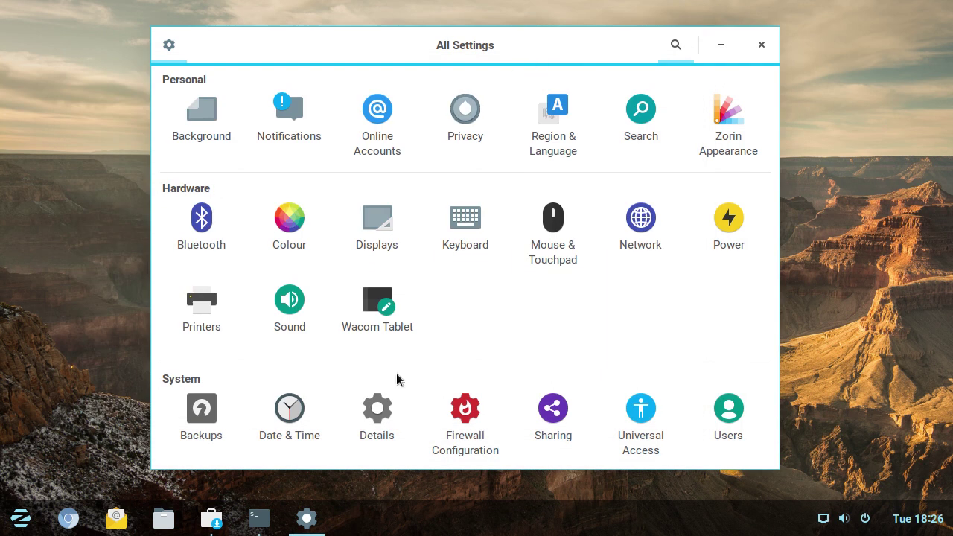
click(258, 521)
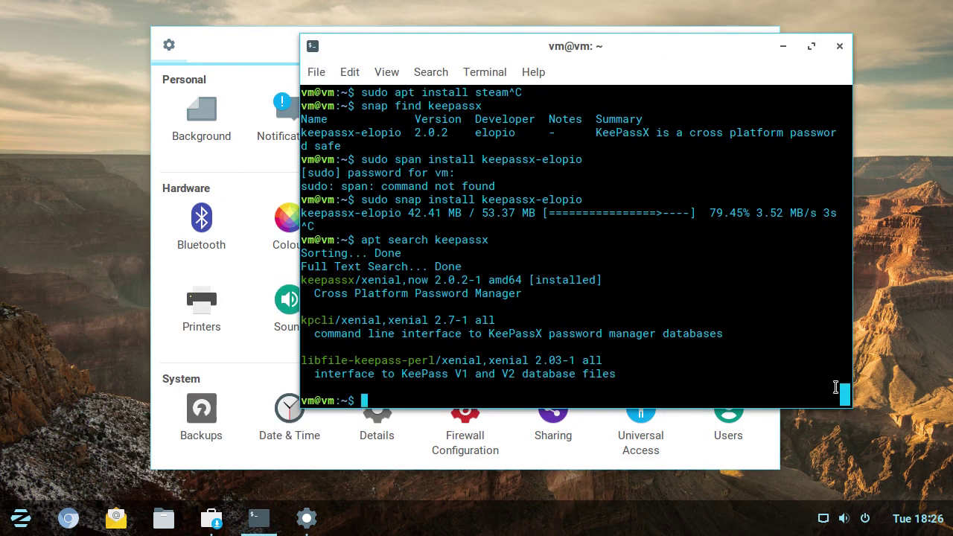
drag(844, 396, 853, 415)
drag(696, 51, 720, 56)
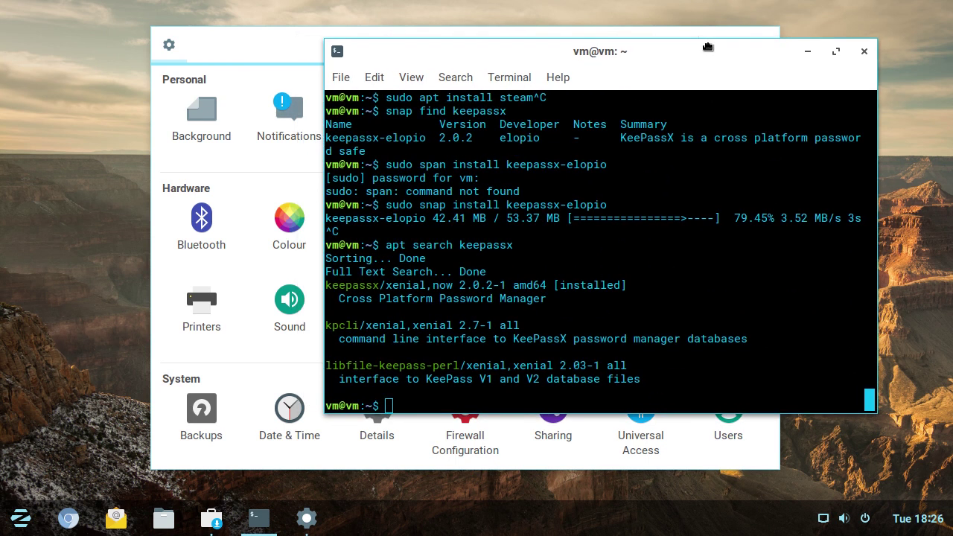
Confirm GNOME Terminal version 3.18.3 in its About box, then close the terminal.
click(557, 77)
click(571, 126)
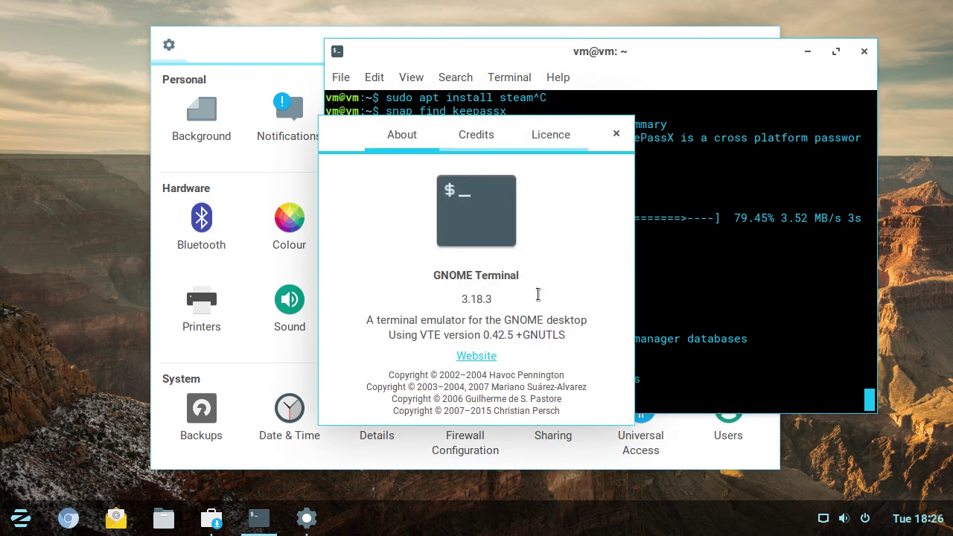
click(614, 137)
click(863, 52)
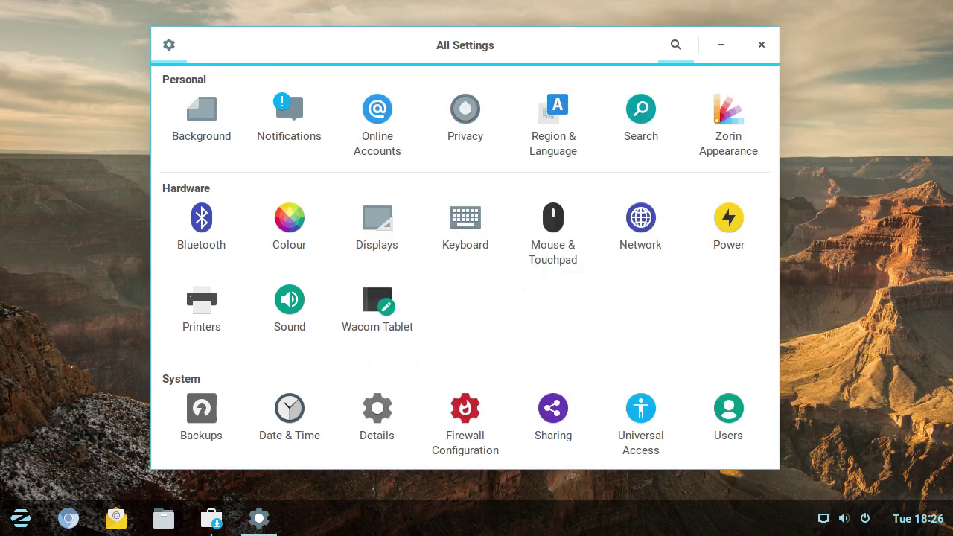
mouse_move(214, 521)
click(212, 519)
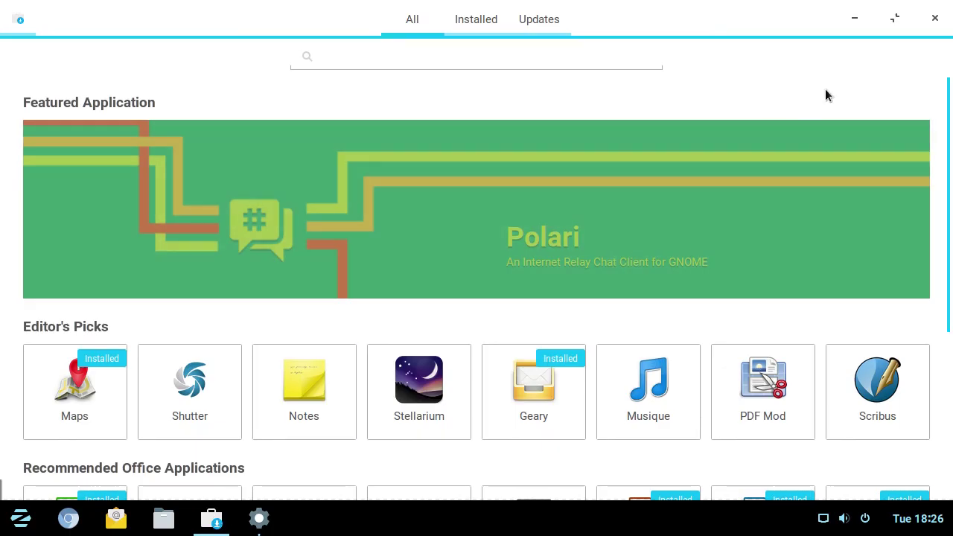
click(935, 18)
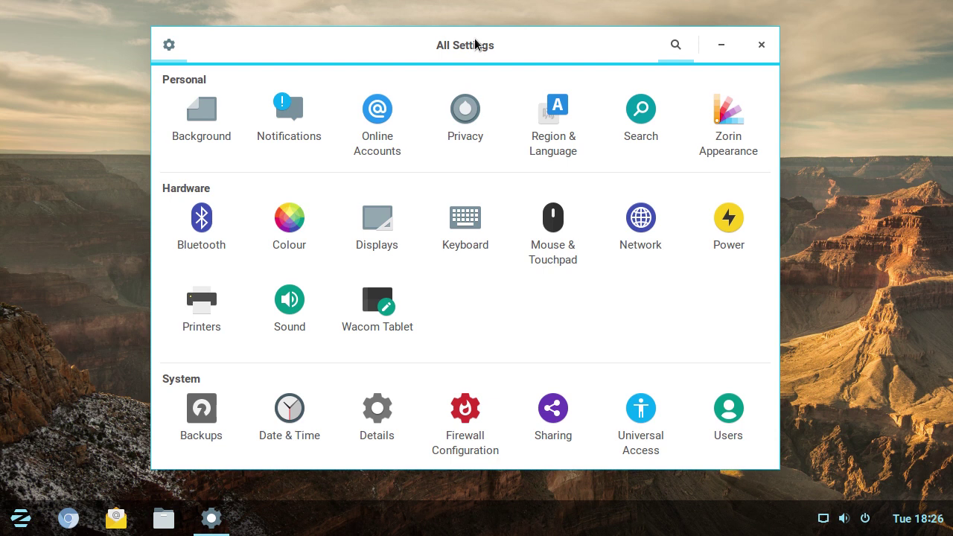
drag(453, 44, 466, 47)
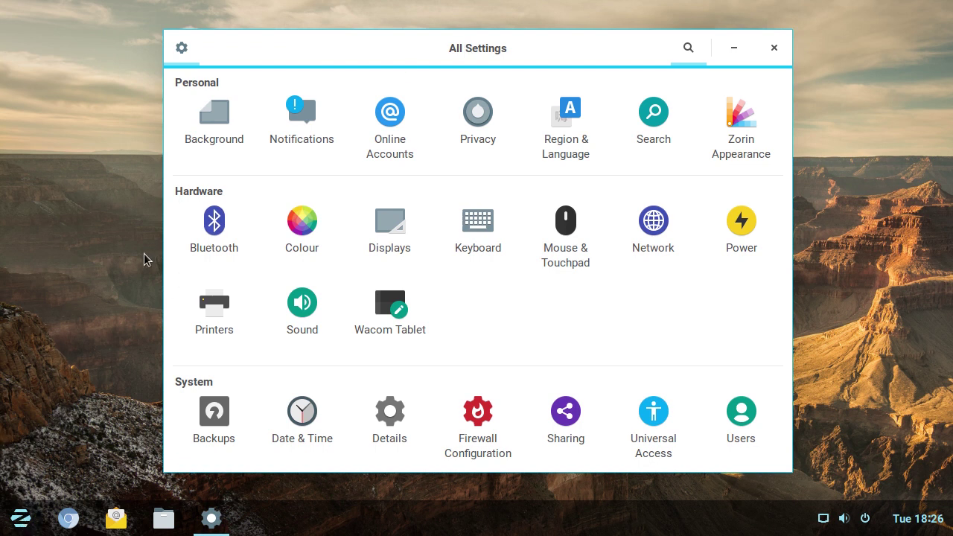
click(128, 228)
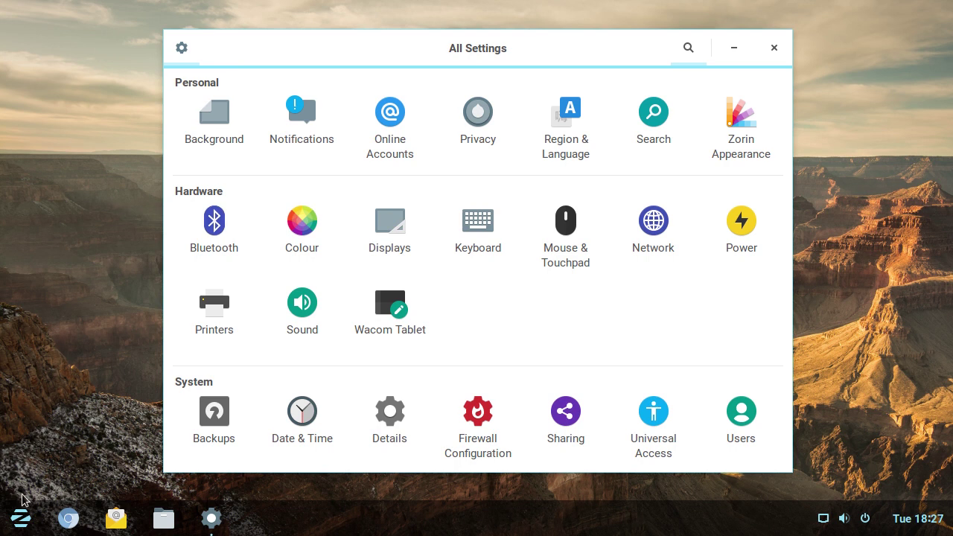
click(22, 519)
click(25, 527)
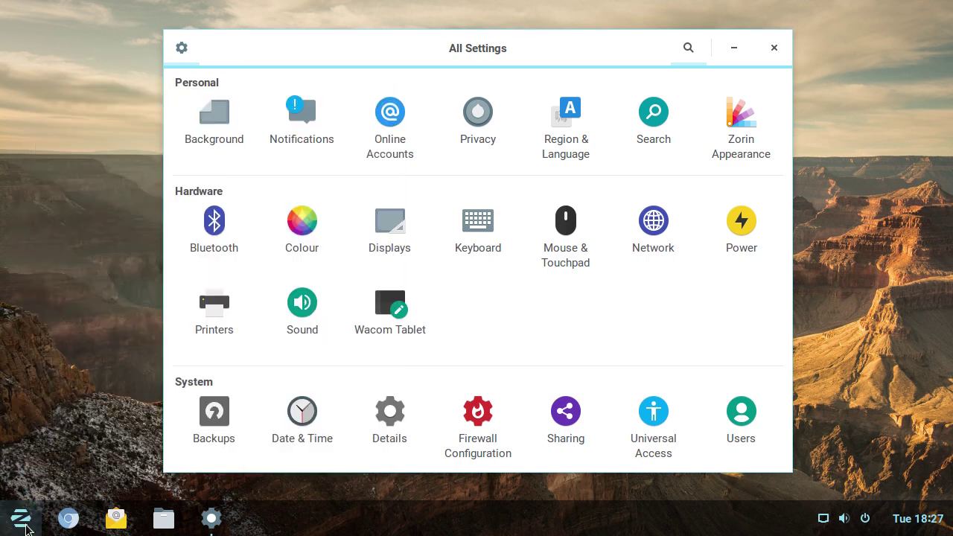
click(917, 521)
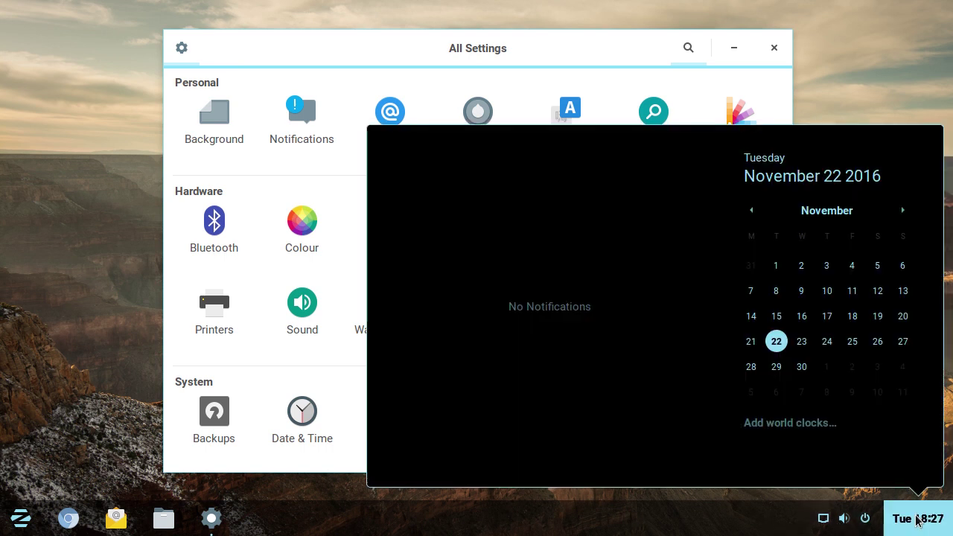
click(918, 521)
click(851, 520)
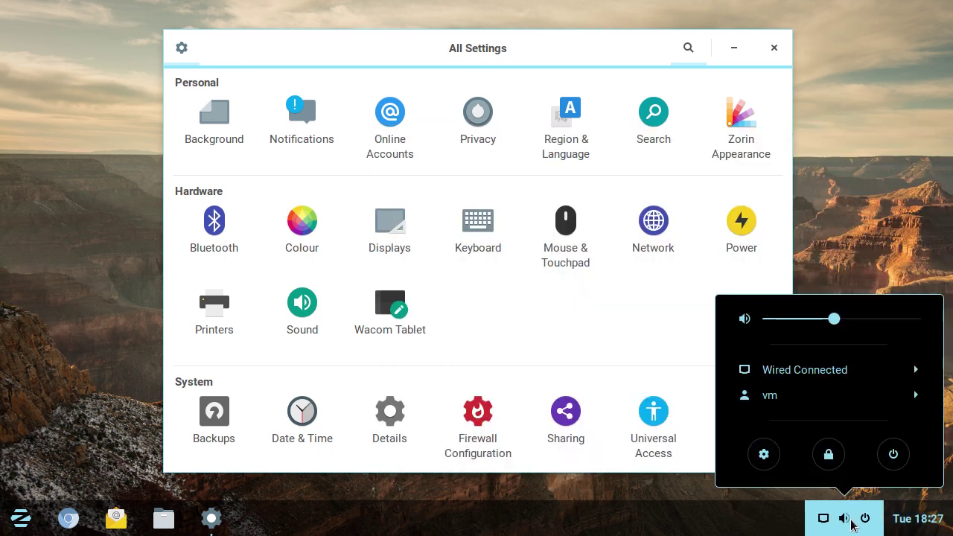
click(917, 521)
click(844, 518)
click(580, 486)
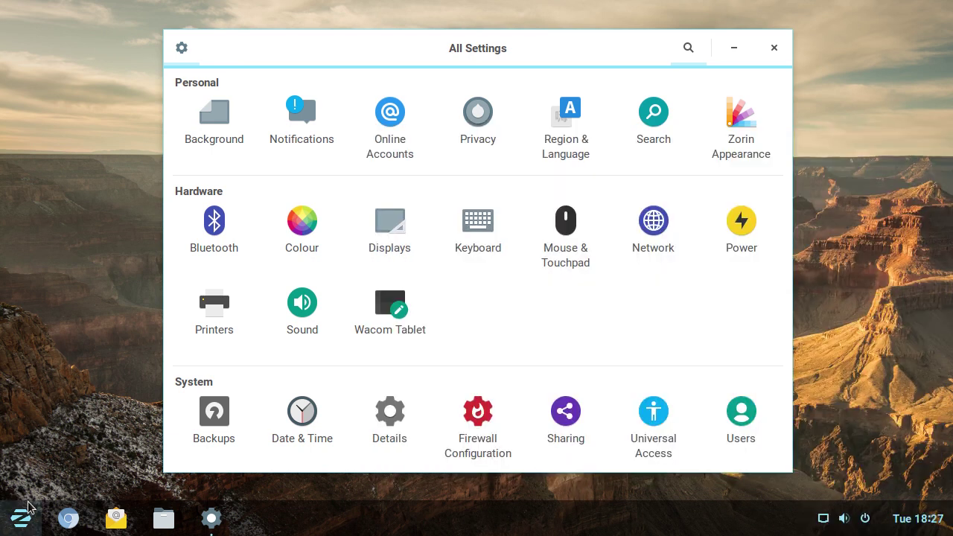
Open Background settings and apply the mountain lake wallpaper from the Wallpapers grid.
click(13, 520)
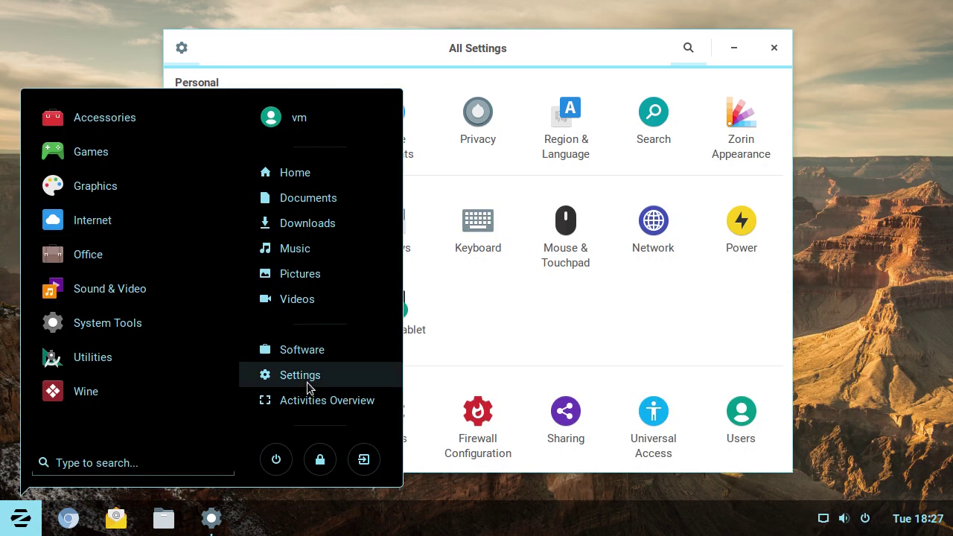
click(495, 47)
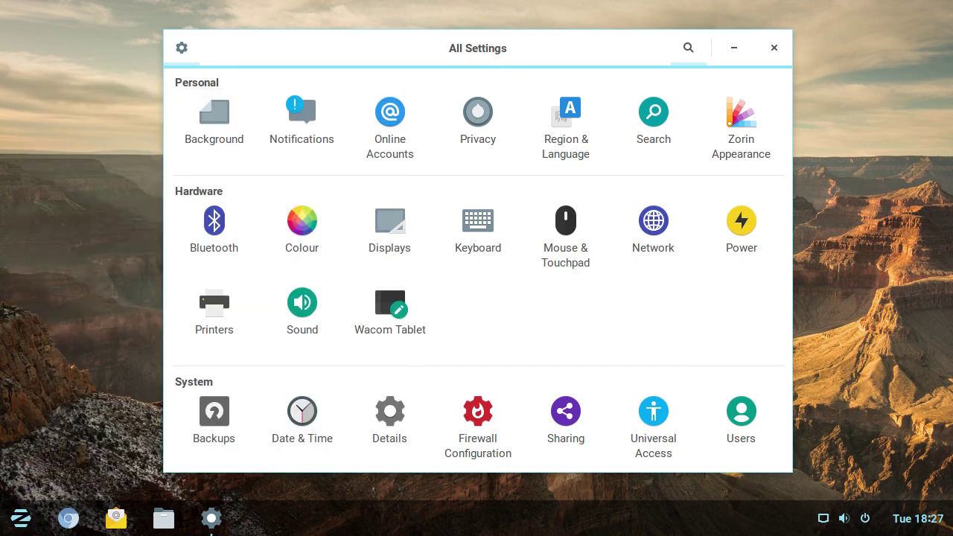
click(227, 115)
click(316, 229)
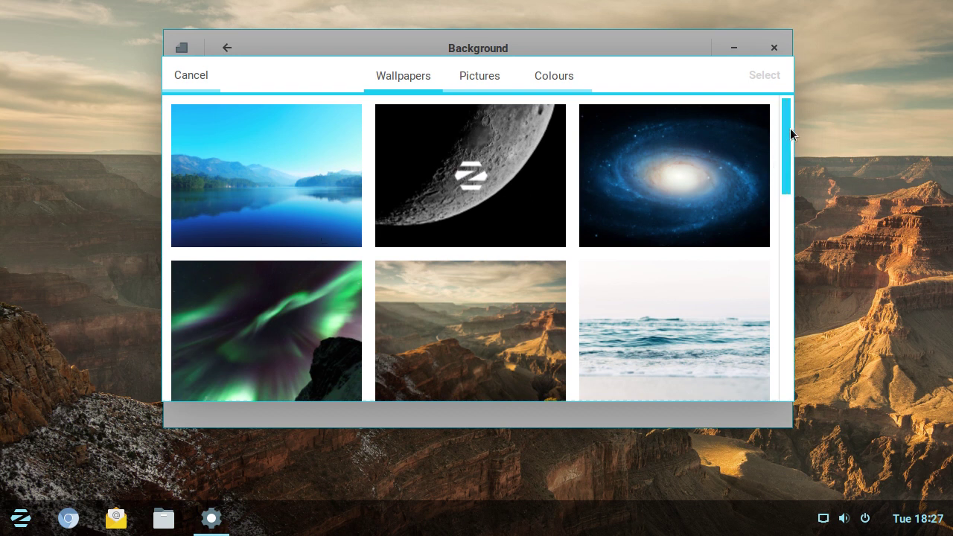
drag(789, 122, 759, 334)
click(267, 332)
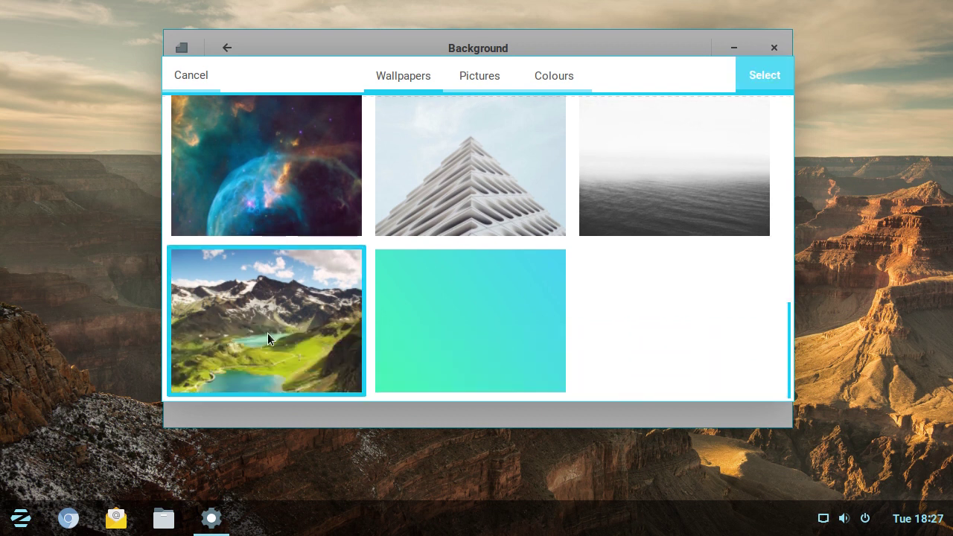
click(746, 87)
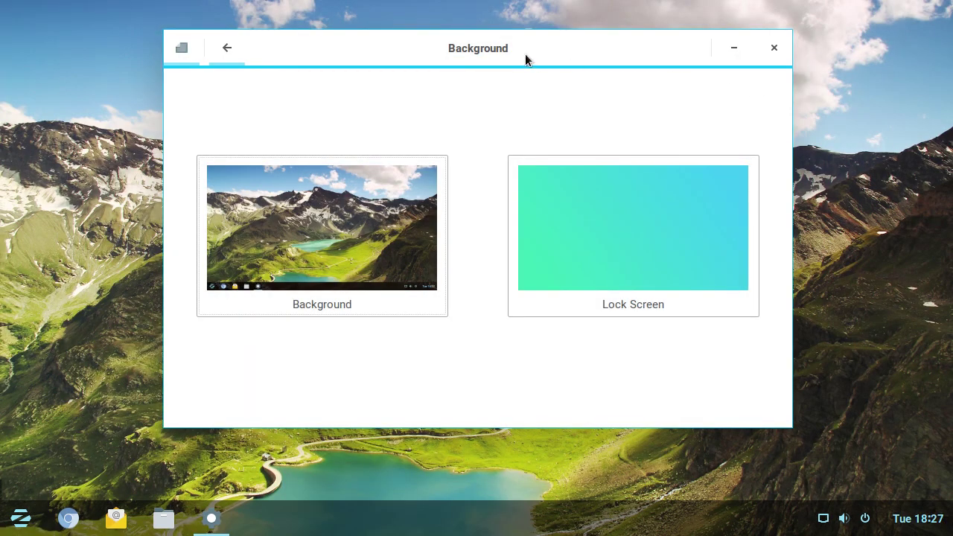
Return to the full settings list and minimise All Settings.
mouse_move(531, 54)
mouse_down()
mouse_move(549, 336)
mouse_move(516, 66)
mouse_move(535, 57)
mouse_up()
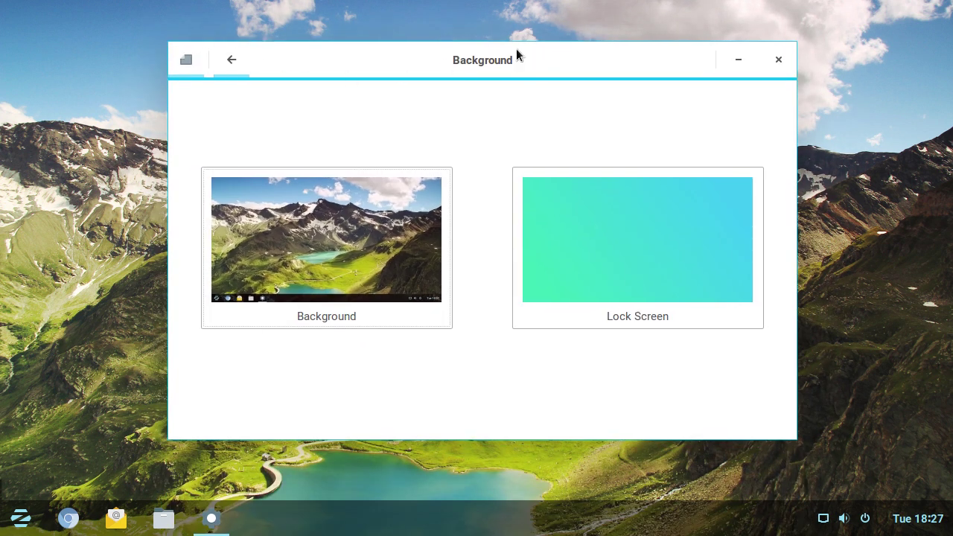
click(236, 63)
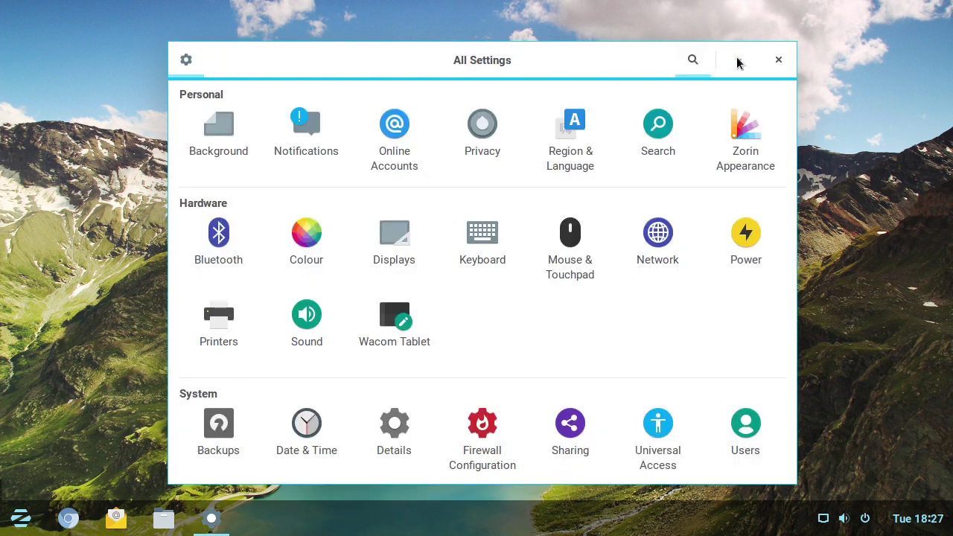
click(738, 59)
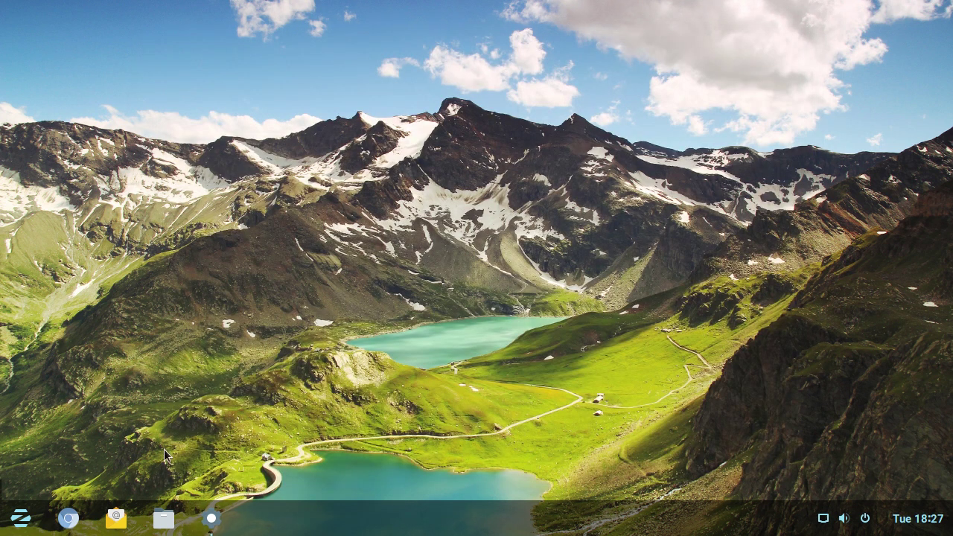
Restore All Settings from the taskbar, look over Privacy, and go back to the overview.
click(211, 517)
drag(543, 70, 541, 49)
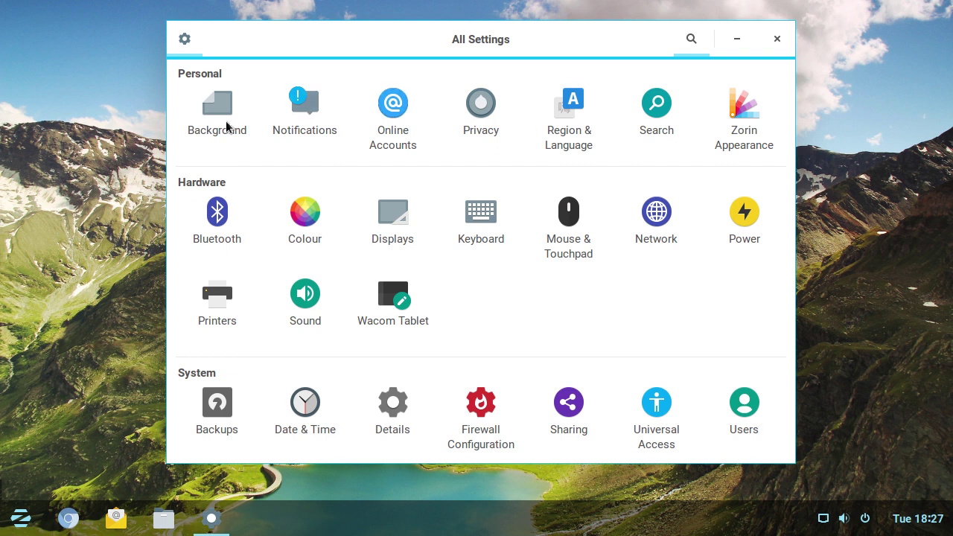
click(481, 110)
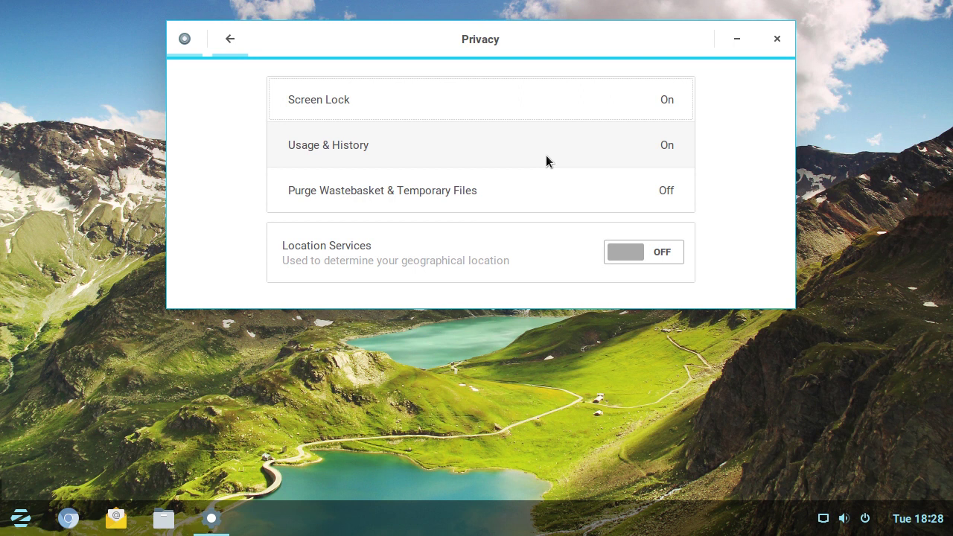
click(232, 37)
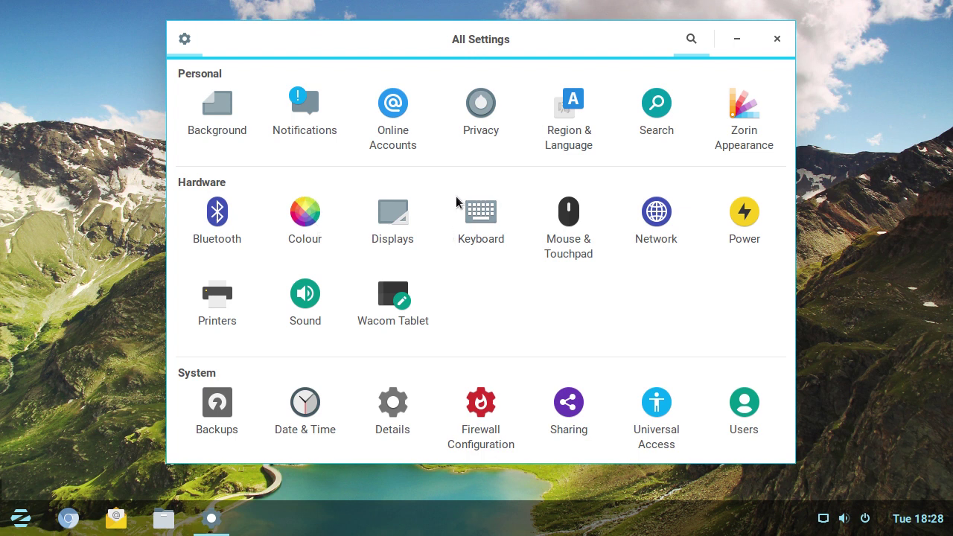
Open Zorin Appearance and try the third, top-bar layout, testing its Activities overview.
click(749, 117)
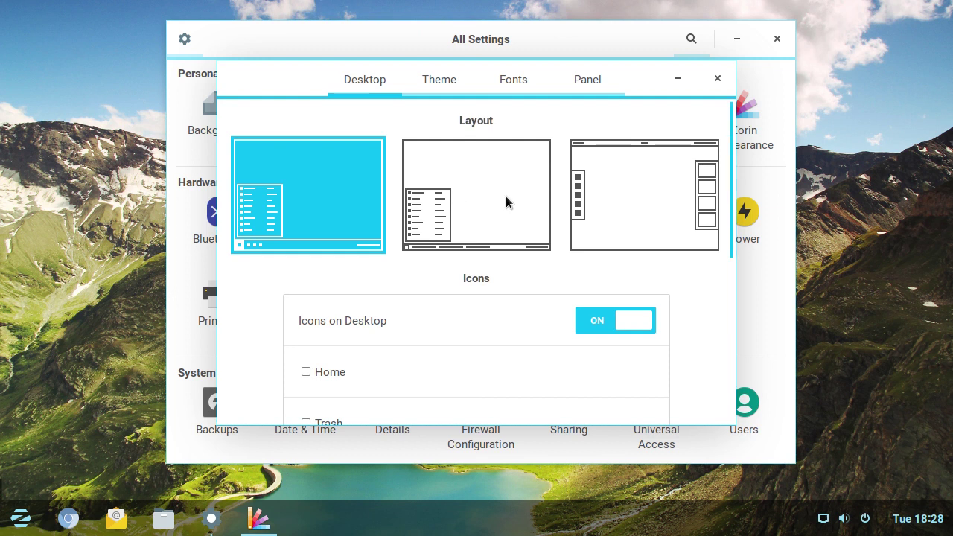
click(669, 185)
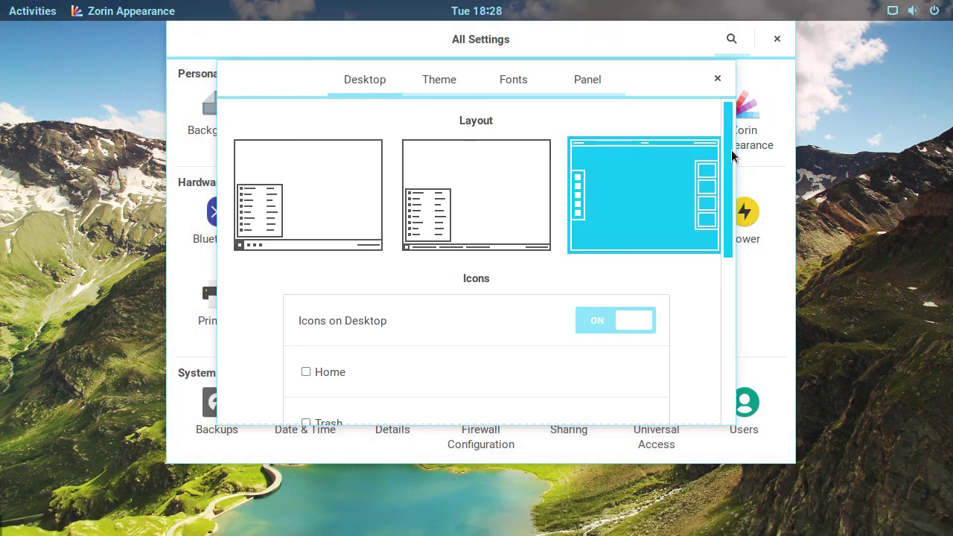
click(21, 18)
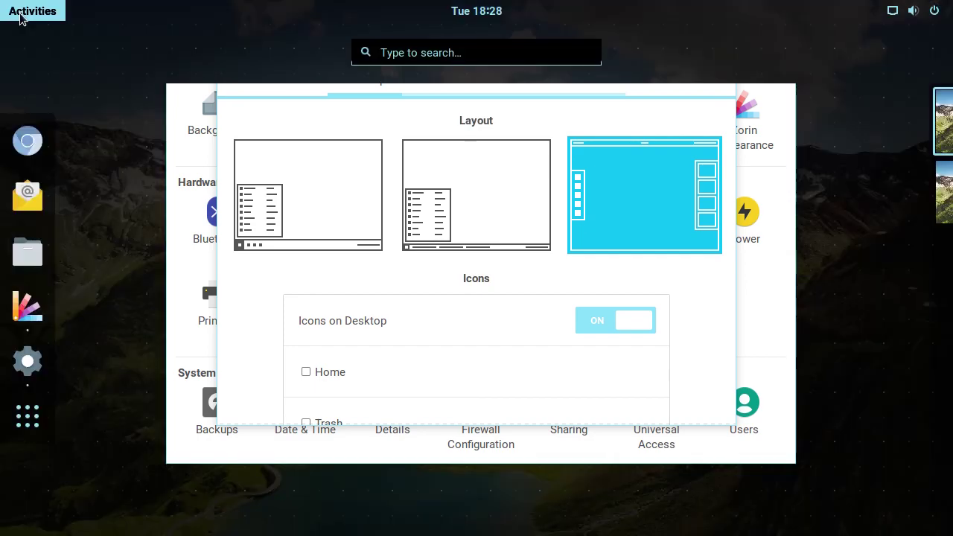
click(20, 18)
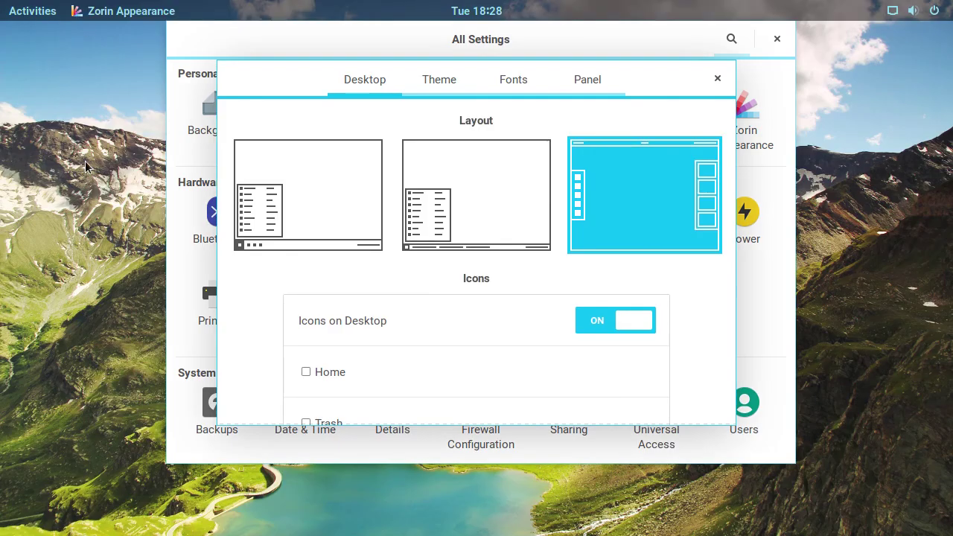
click(22, 20)
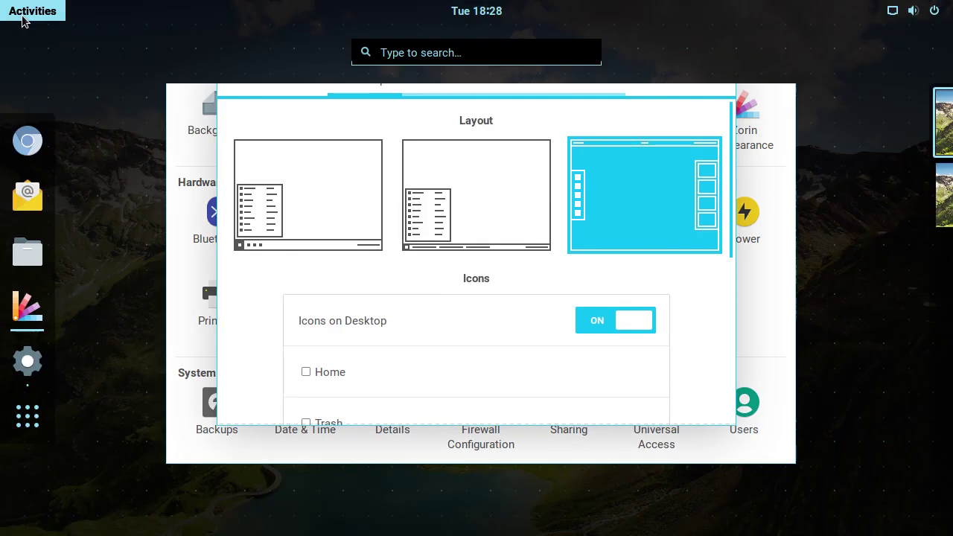
click(24, 20)
Try the middle layout with its applications menu, then return to the first layout.
click(469, 204)
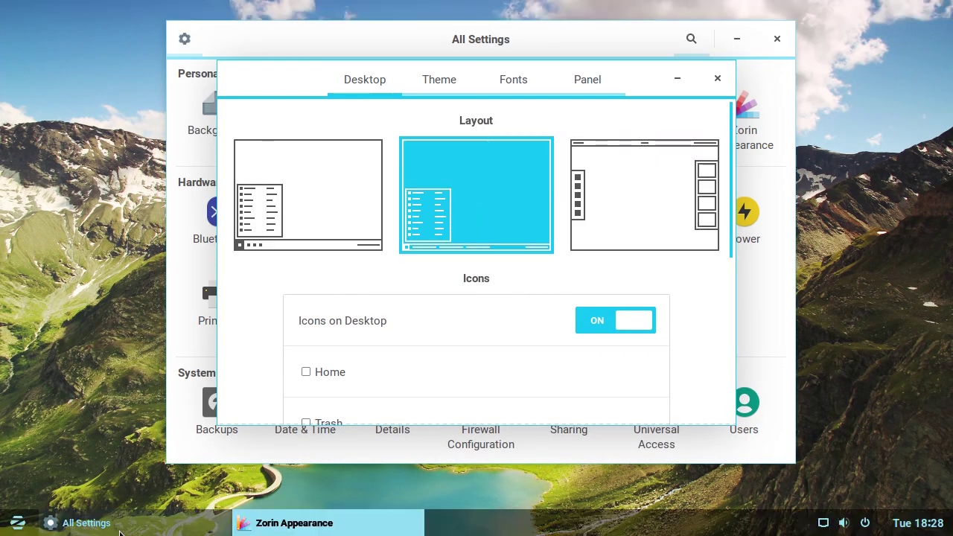
click(18, 523)
click(18, 522)
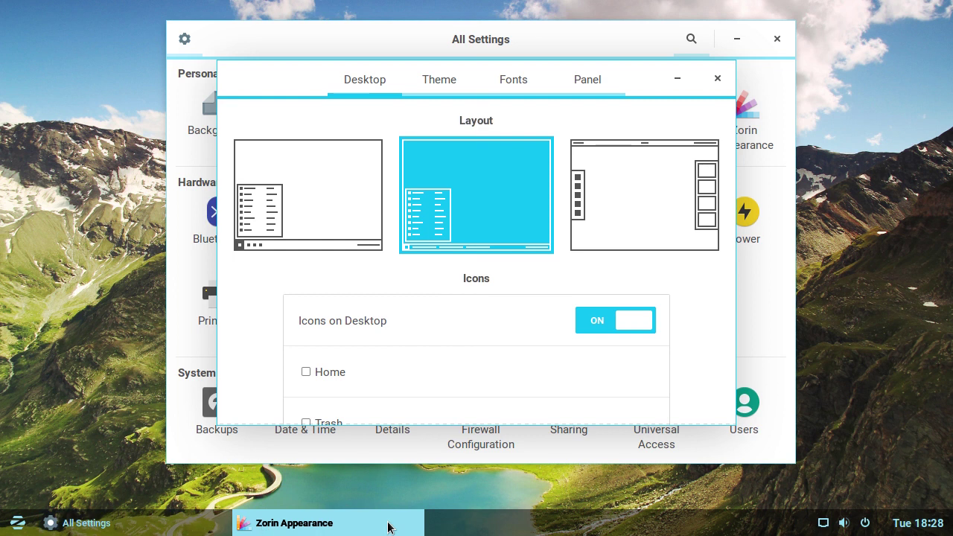
click(295, 179)
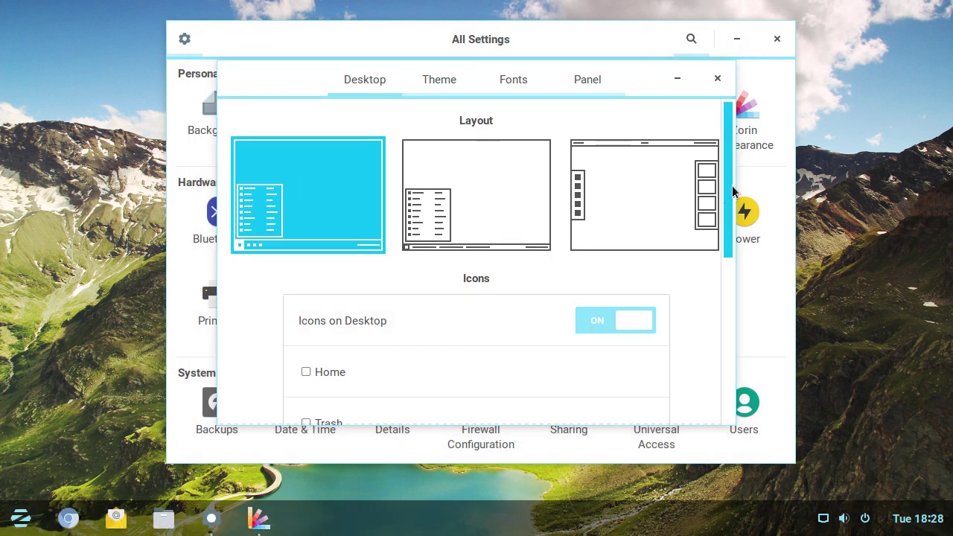
Switch Icons on Desktop off and scroll through the Interface options and back up.
scroll(726, 212, down, 2)
click(638, 257)
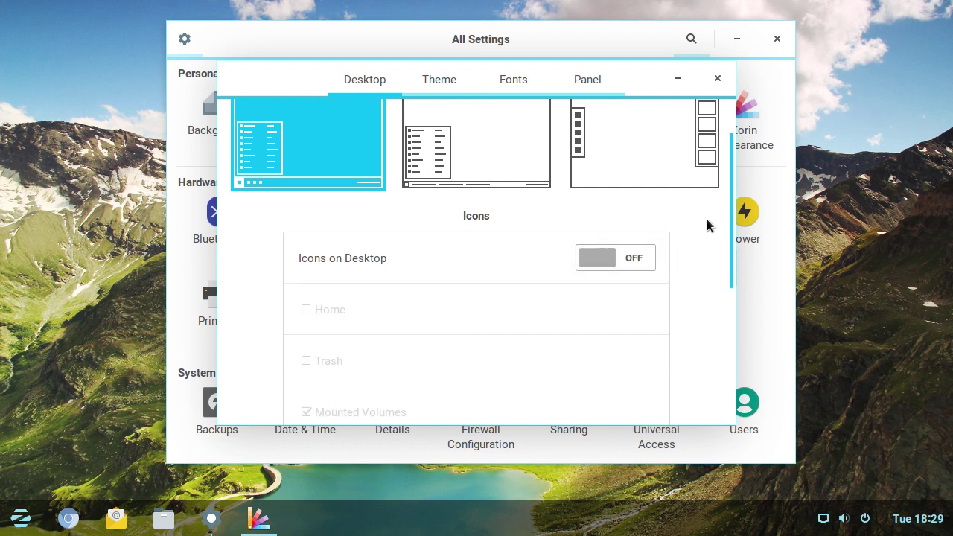
scroll(726, 205, down, 6)
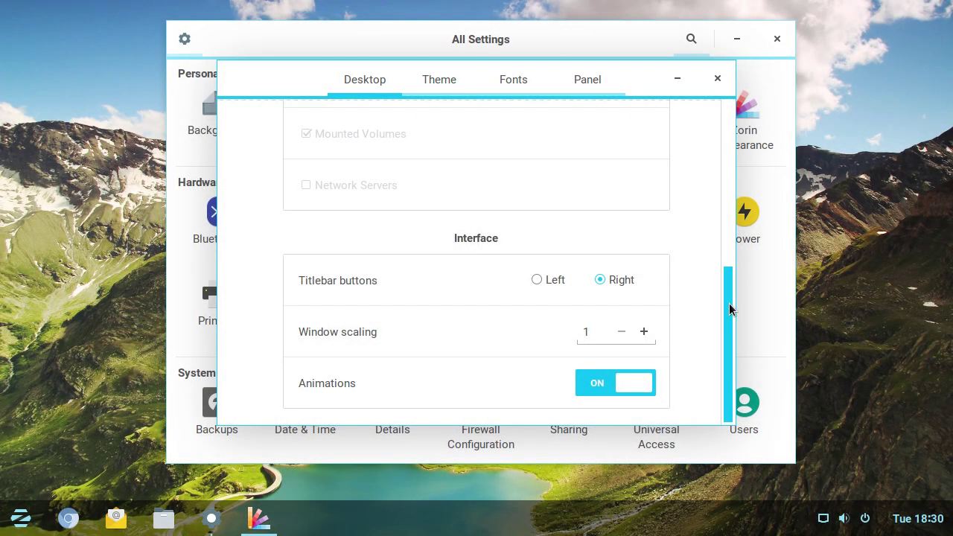
drag(730, 310, 729, 148)
Try the dark Zorin theme with light blue accents, then with red accents.
click(425, 82)
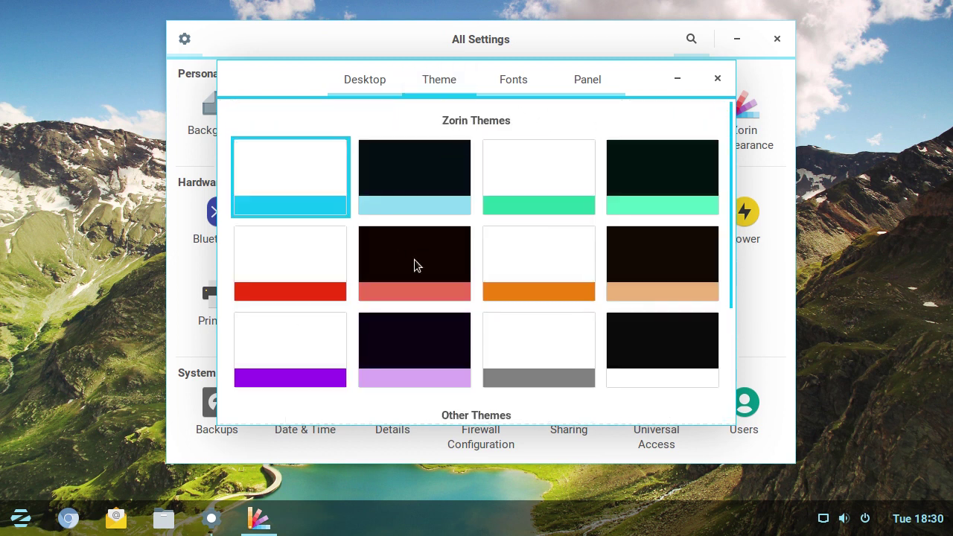
click(418, 164)
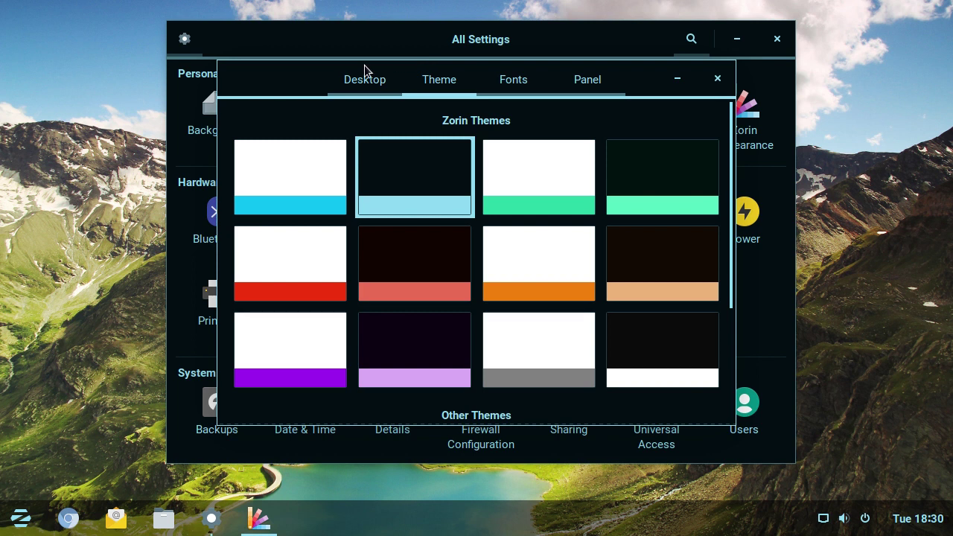
drag(277, 86, 417, 88)
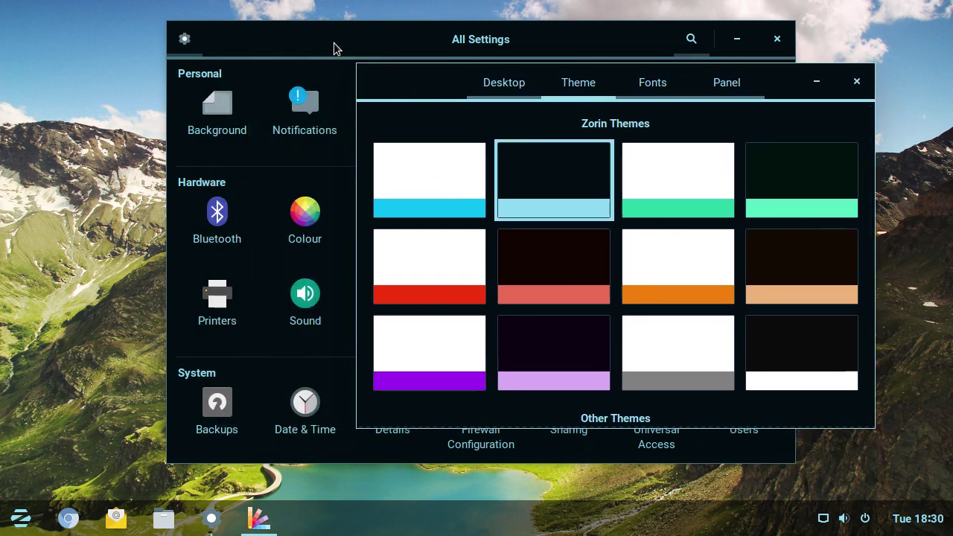
click(553, 268)
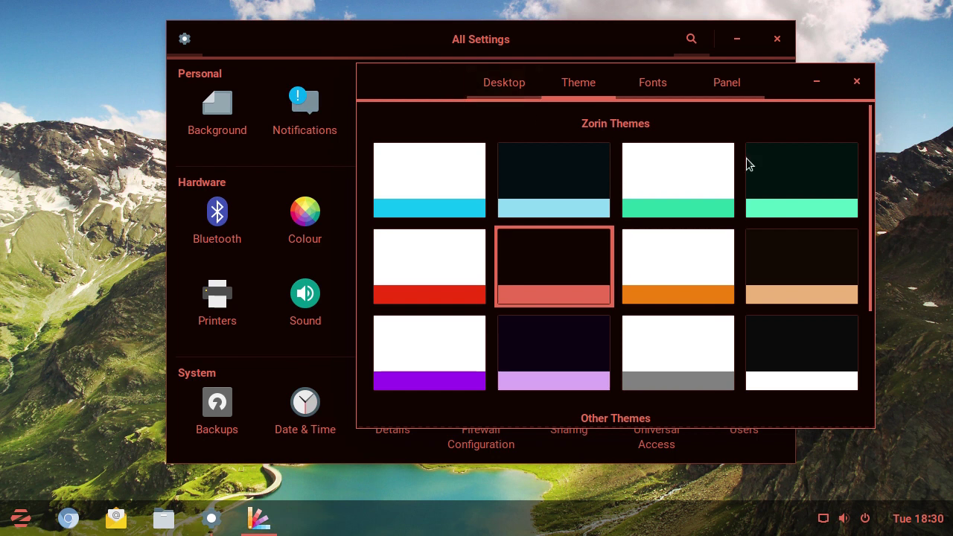
scroll(867, 201, down, 5)
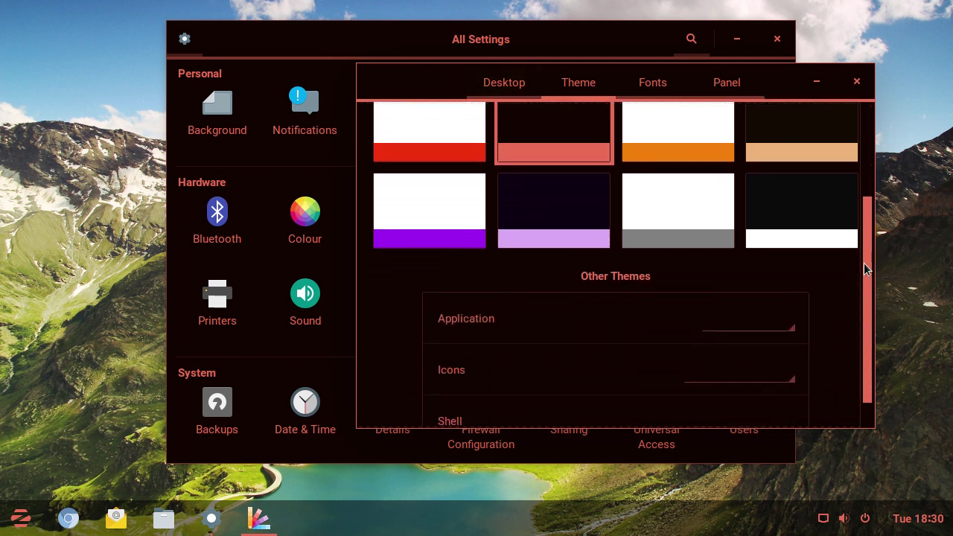
Preview the white-purple, dark-lilac, white-orange and white-red Zorin themes.
click(421, 221)
click(525, 210)
scroll(681, 283, up, 5)
click(681, 283)
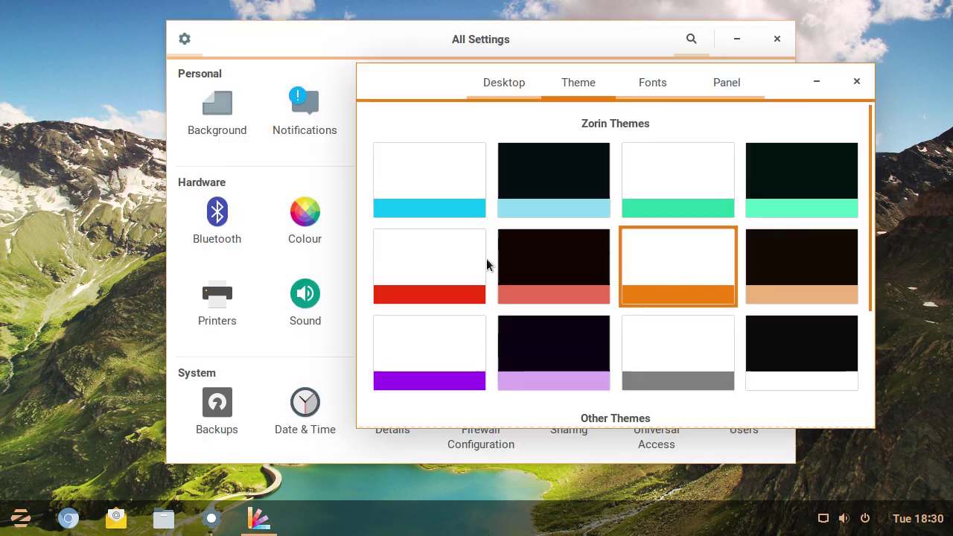
click(455, 258)
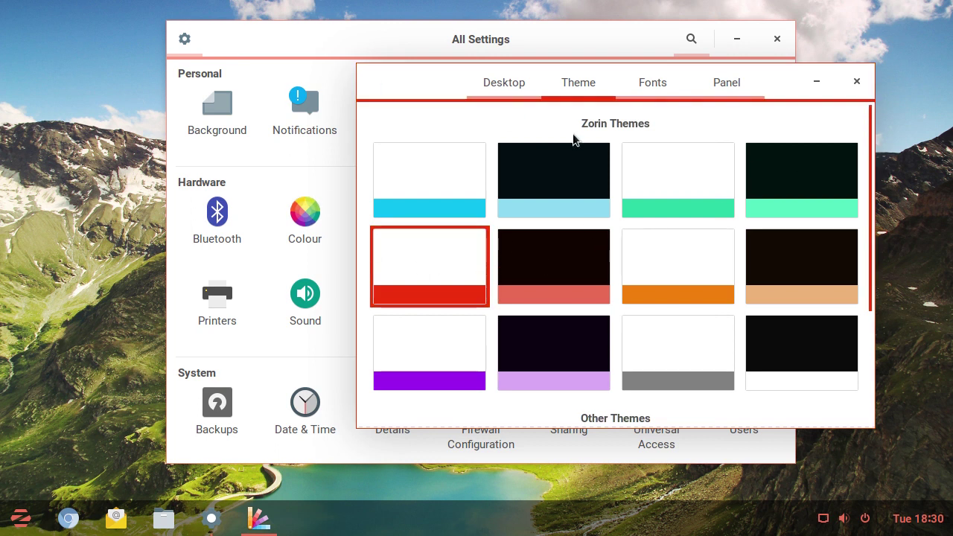
Apply the dark theme with green accents and move the Zorin Appearance window aside.
click(795, 181)
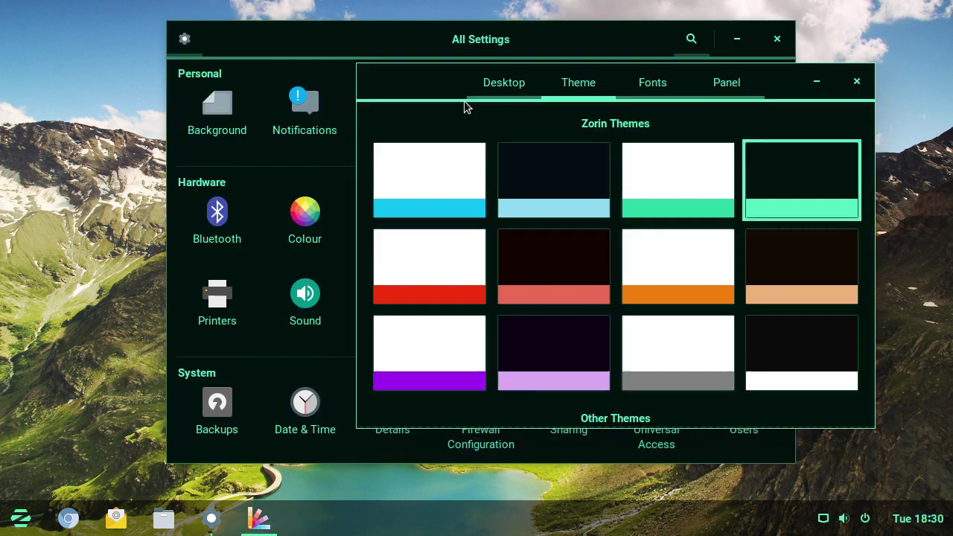
drag(414, 89, 430, 144)
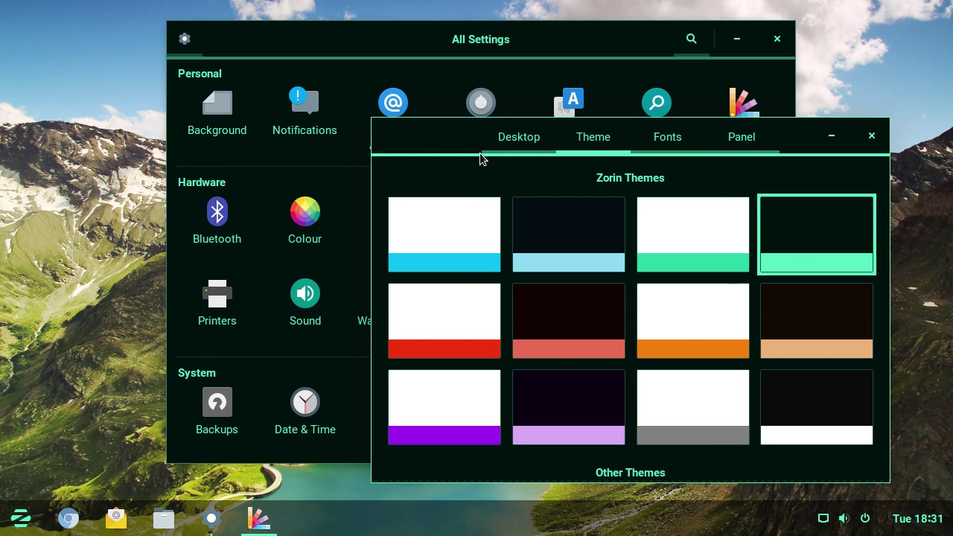
drag(883, 197, 893, 166)
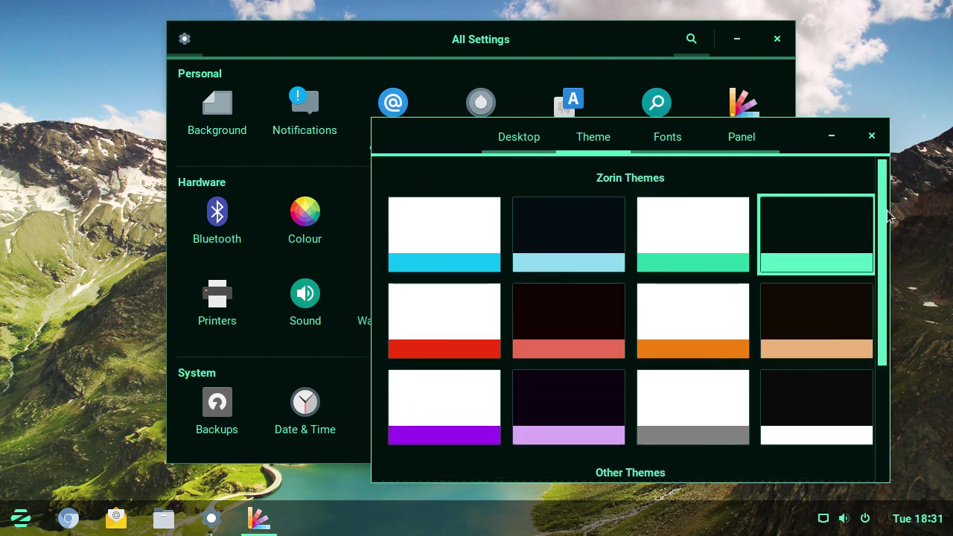
Look over the Fonts and Panel tabs, toggling Show Application Menu on and off.
click(680, 142)
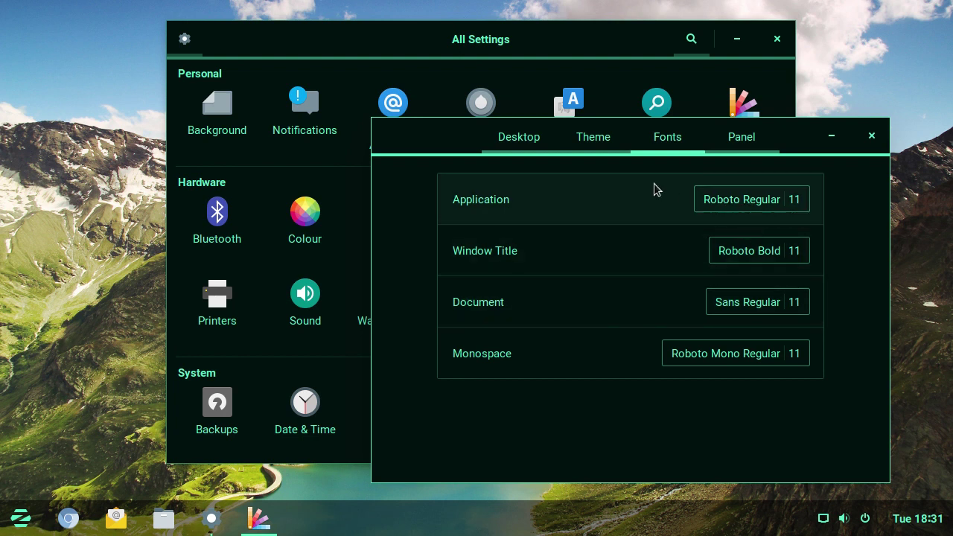
click(719, 148)
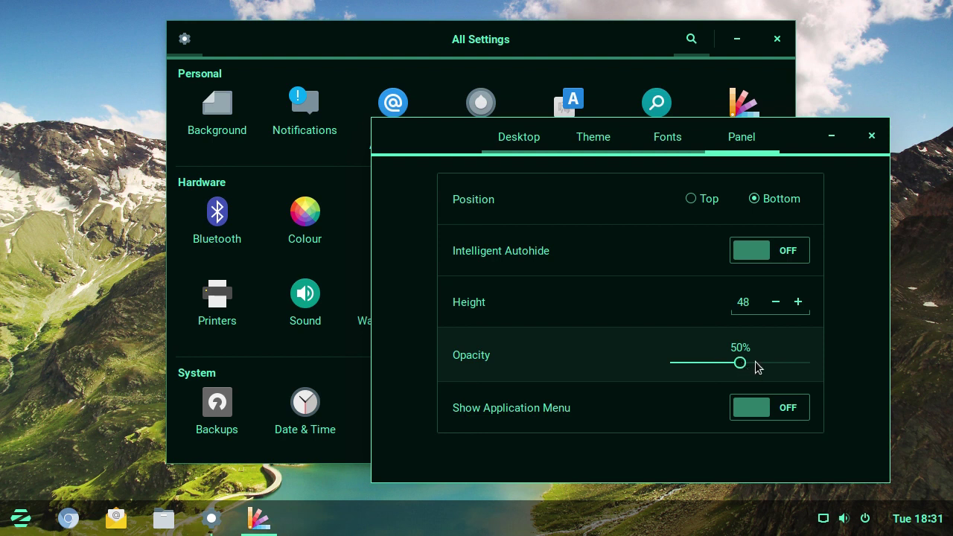
click(774, 422)
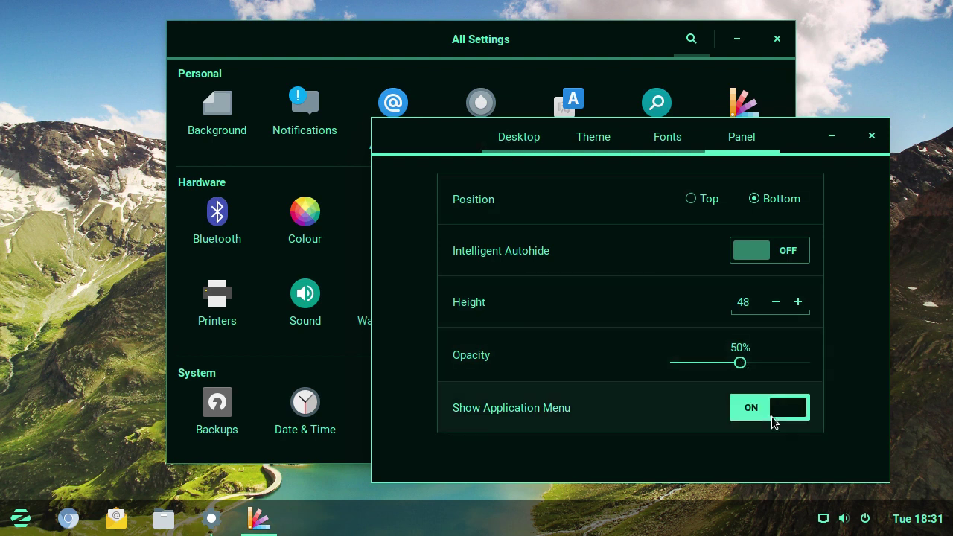
click(22, 515)
click(23, 514)
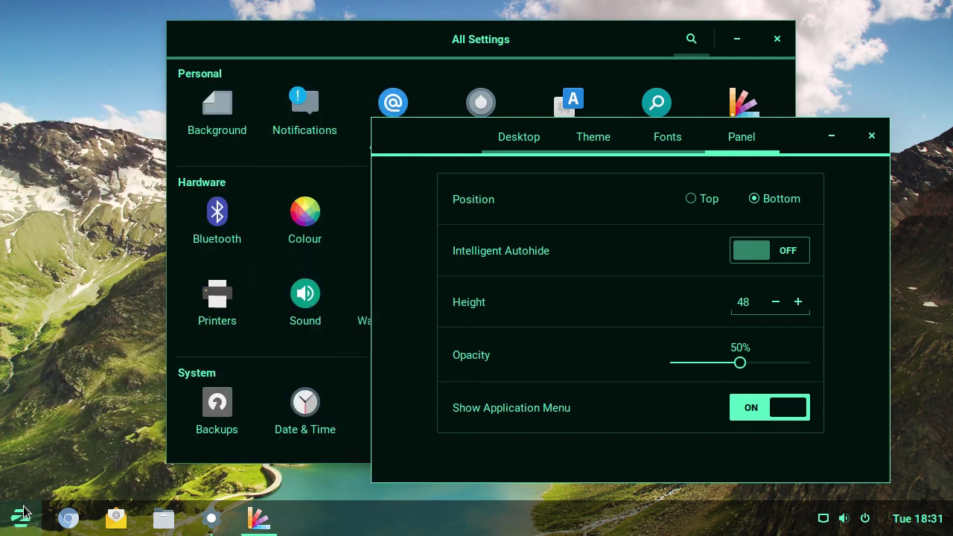
click(768, 409)
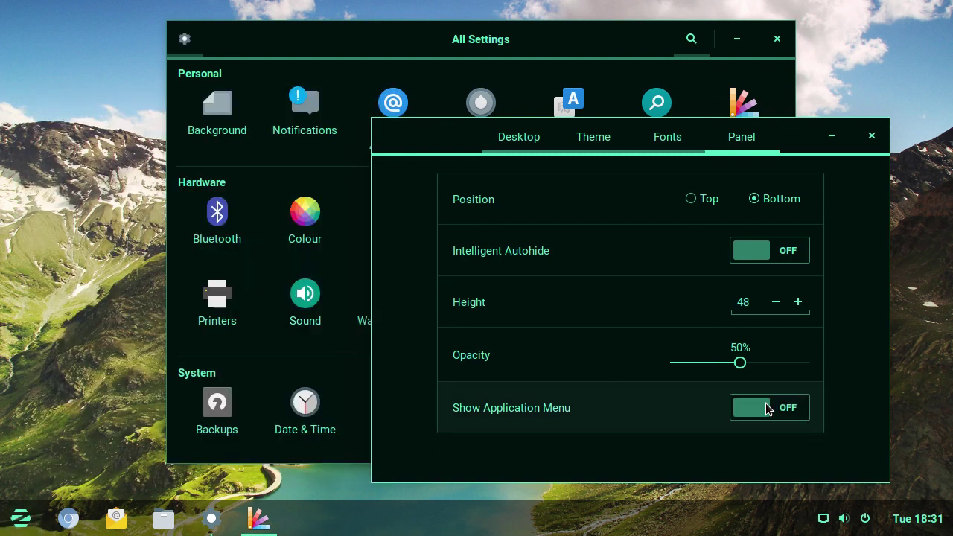
click(33, 515)
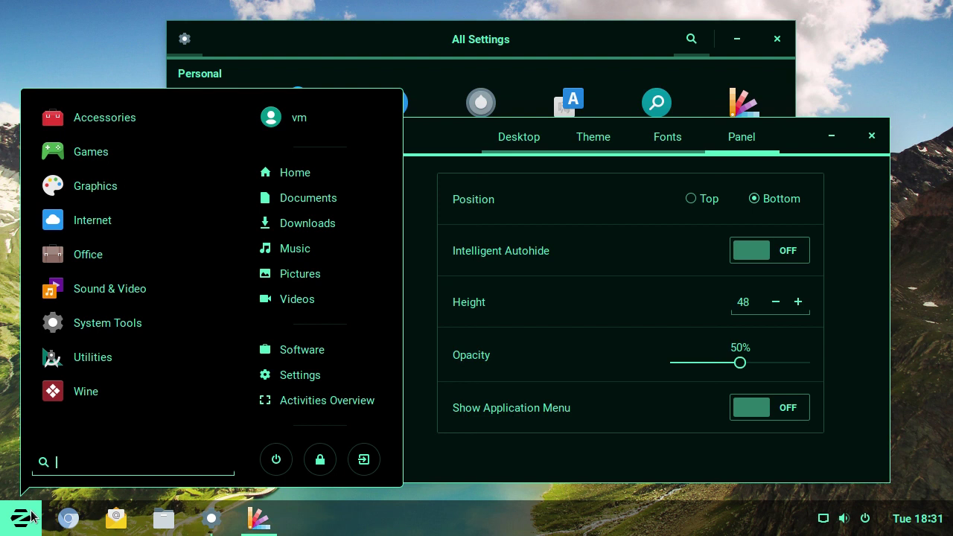
click(33, 515)
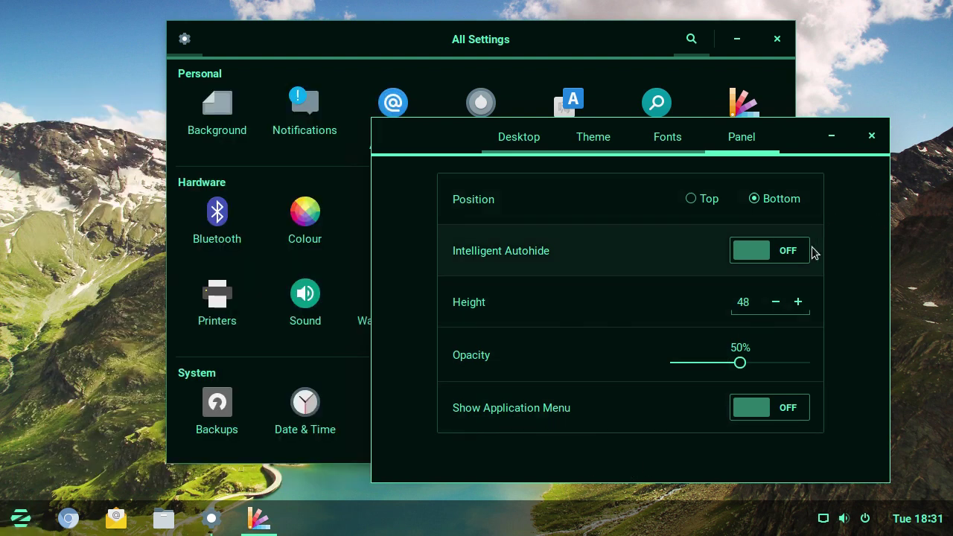
Turn on Intelligent Autohide and reposition the Home folder window.
click(772, 250)
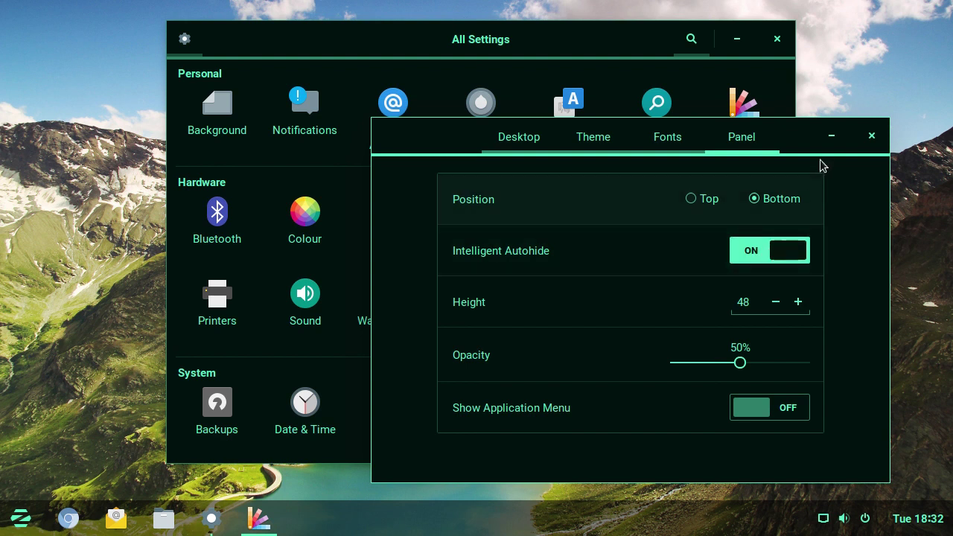
click(584, 39)
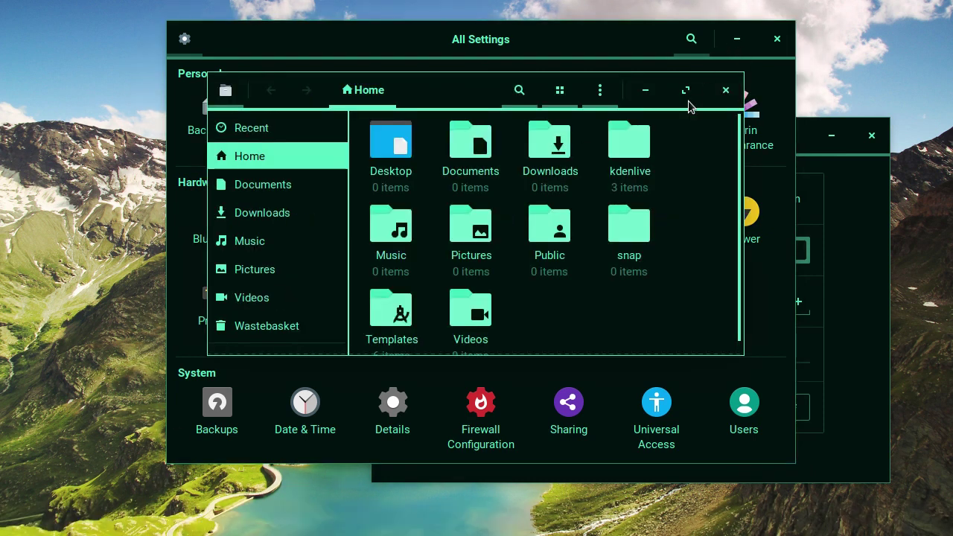
click(688, 96)
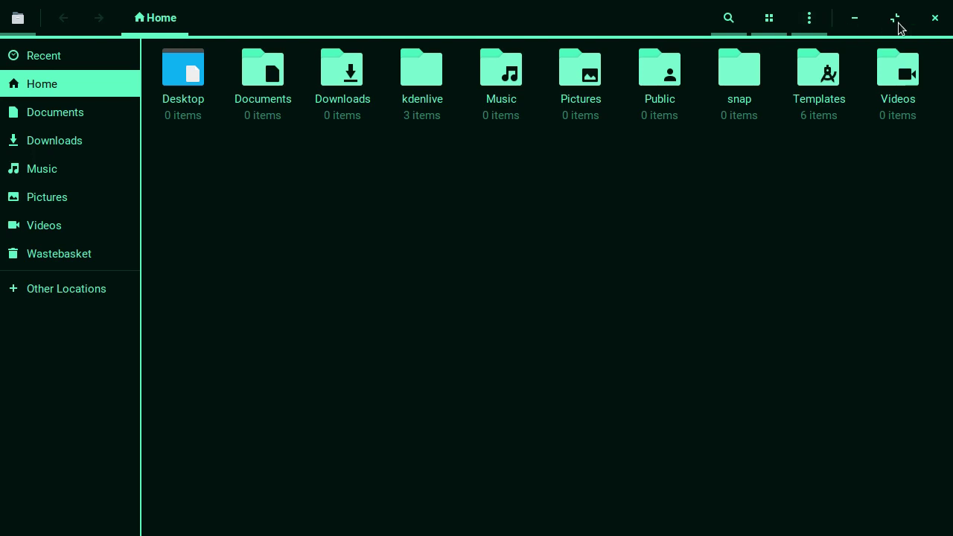
click(897, 19)
drag(314, 100, 266, 129)
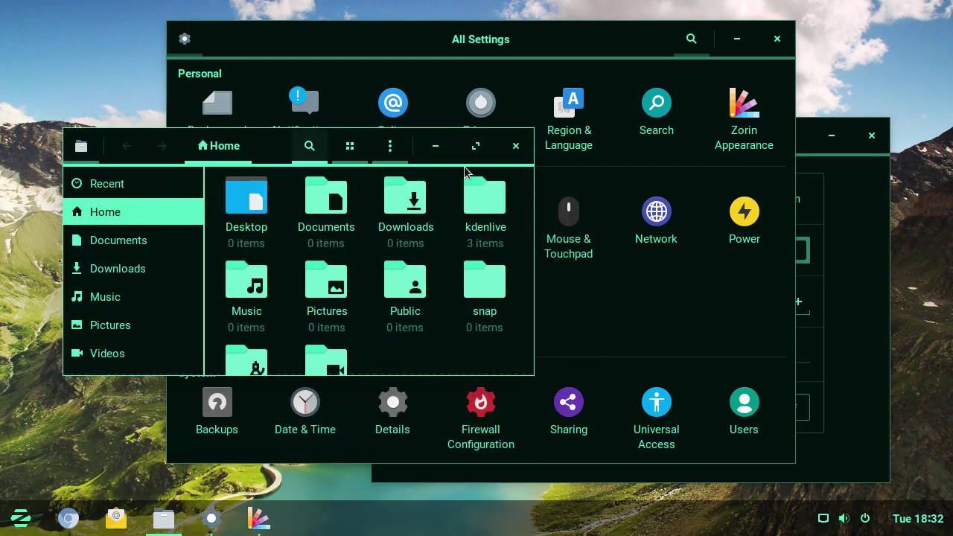
Turn Intelligent Autohide back off and arrange the Home folder and appearance windows side by side.
click(876, 203)
click(776, 258)
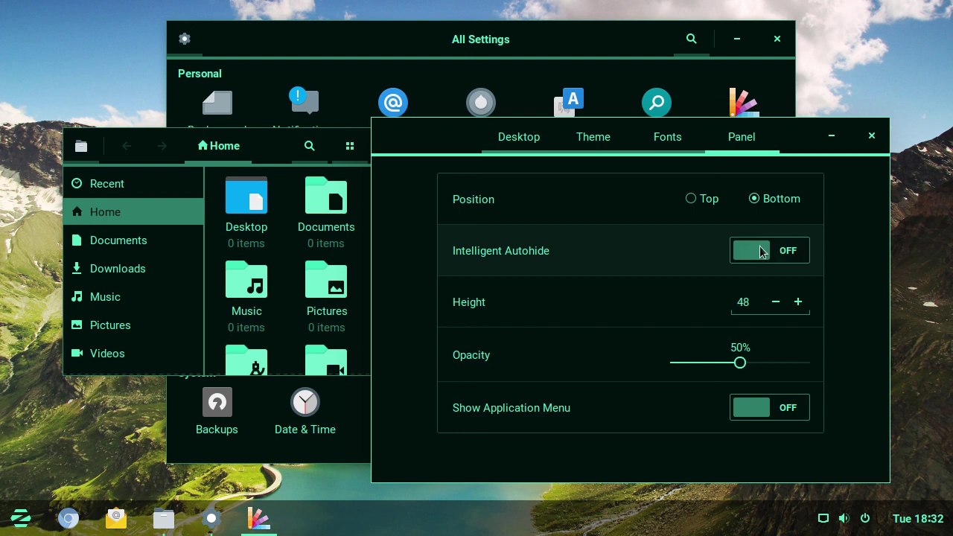
drag(288, 149, 285, 241)
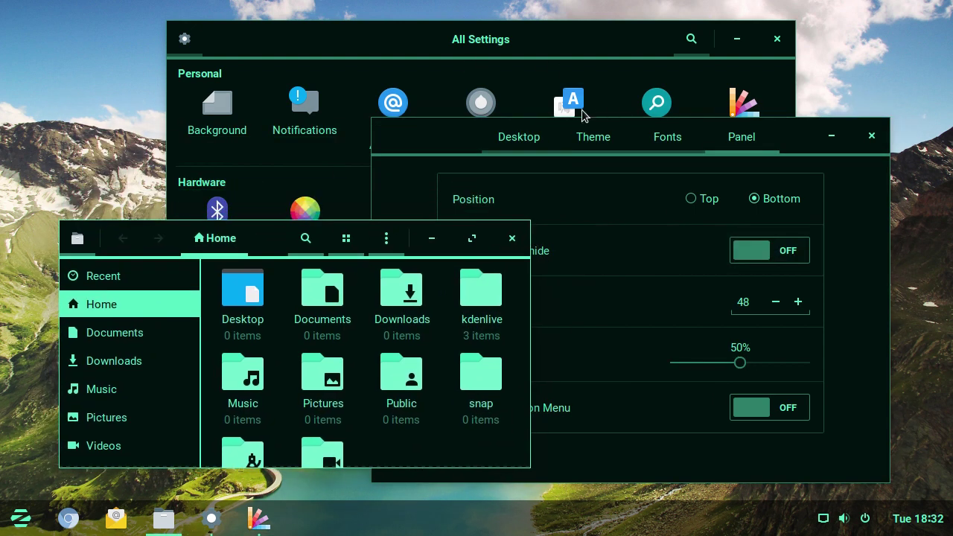
drag(450, 135, 477, 115)
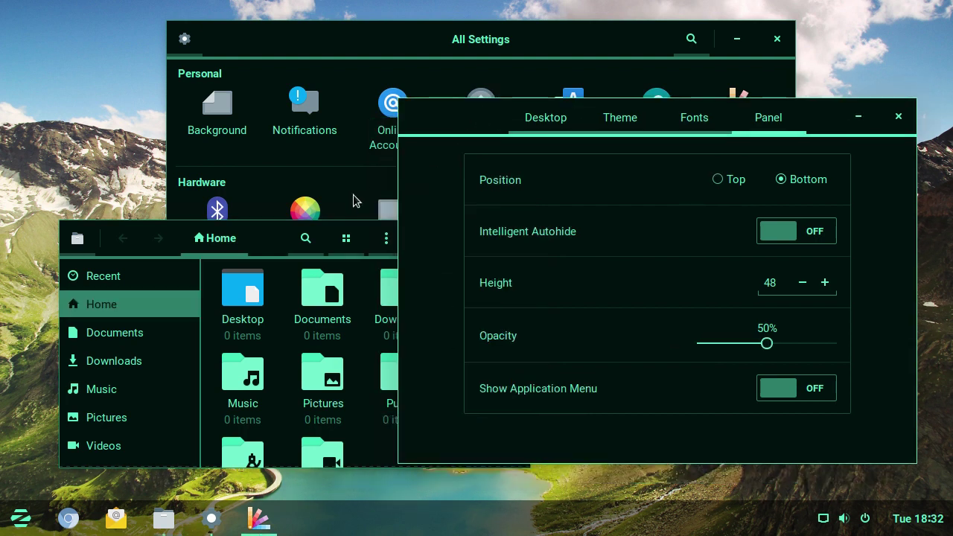
click(279, 247)
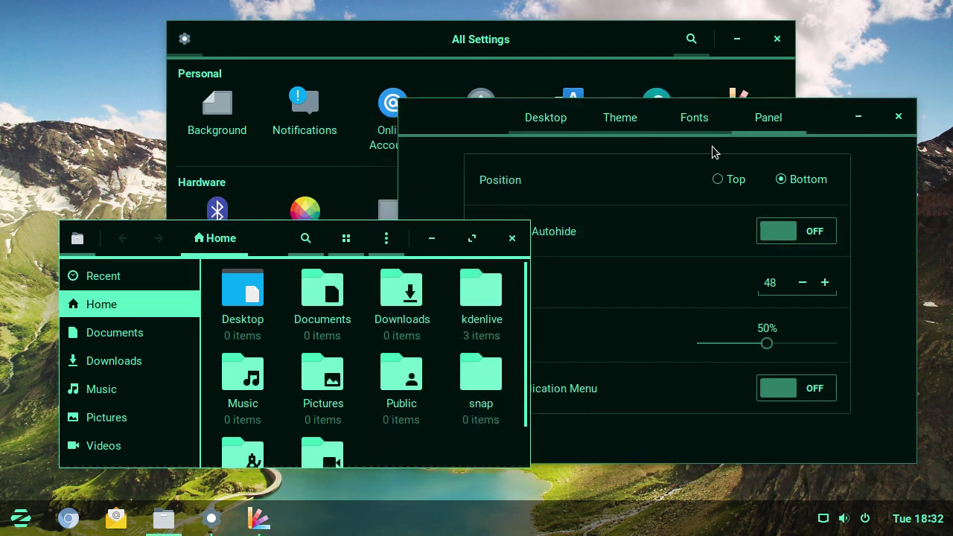
Compare white-green and white-blue themes, settling on the white theme with blue accents.
click(632, 128)
click(619, 117)
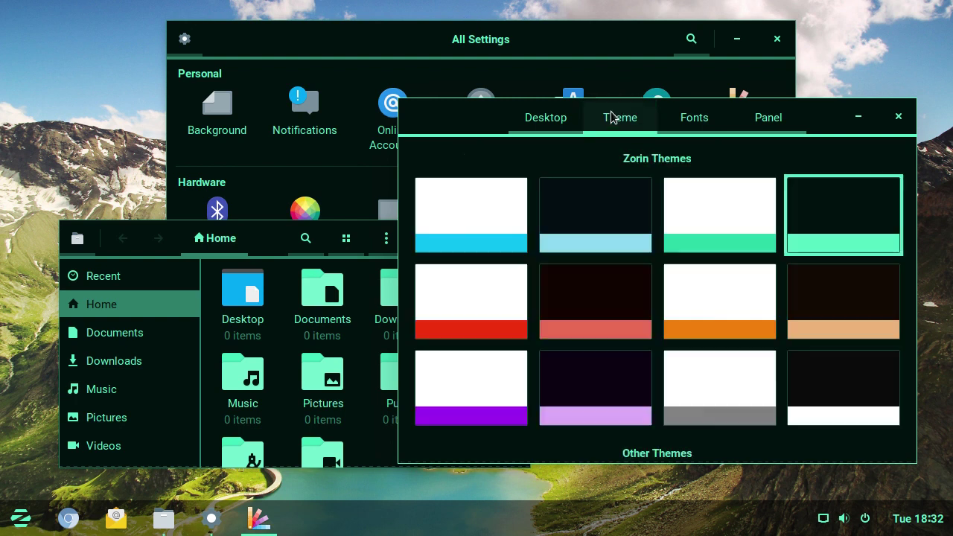
click(729, 226)
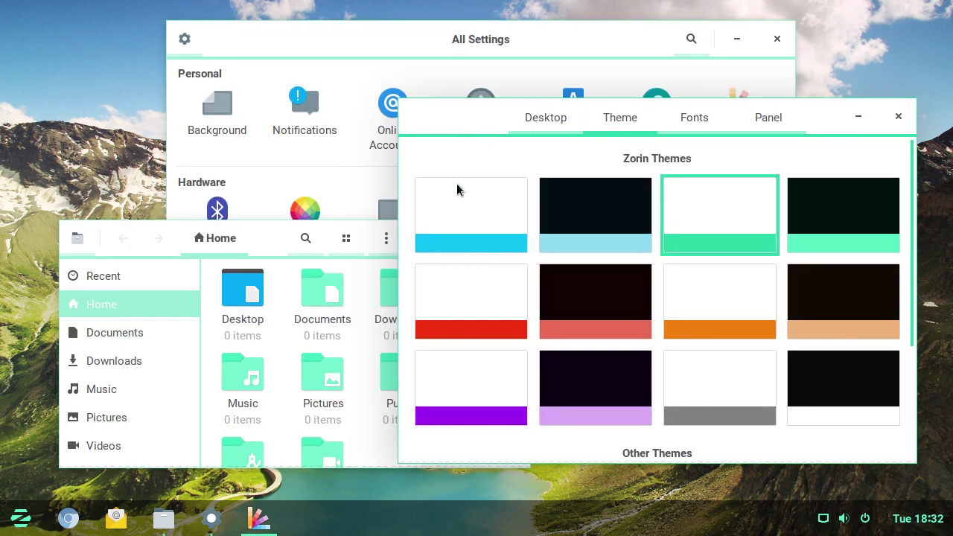
click(455, 195)
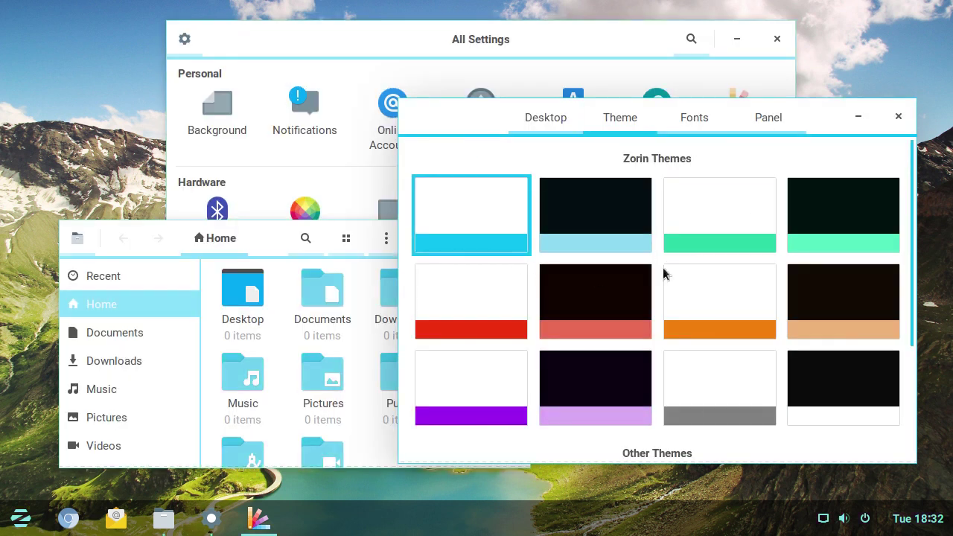
click(725, 195)
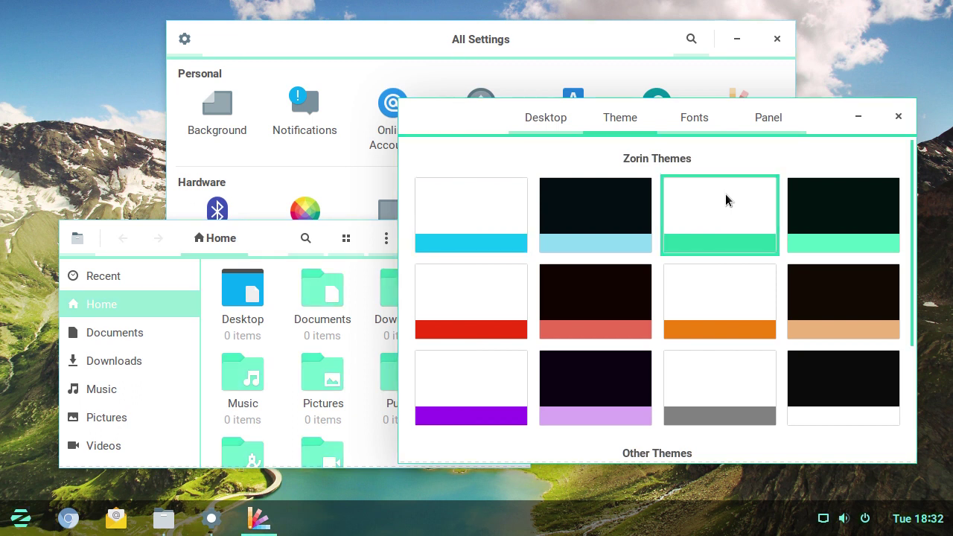
click(488, 182)
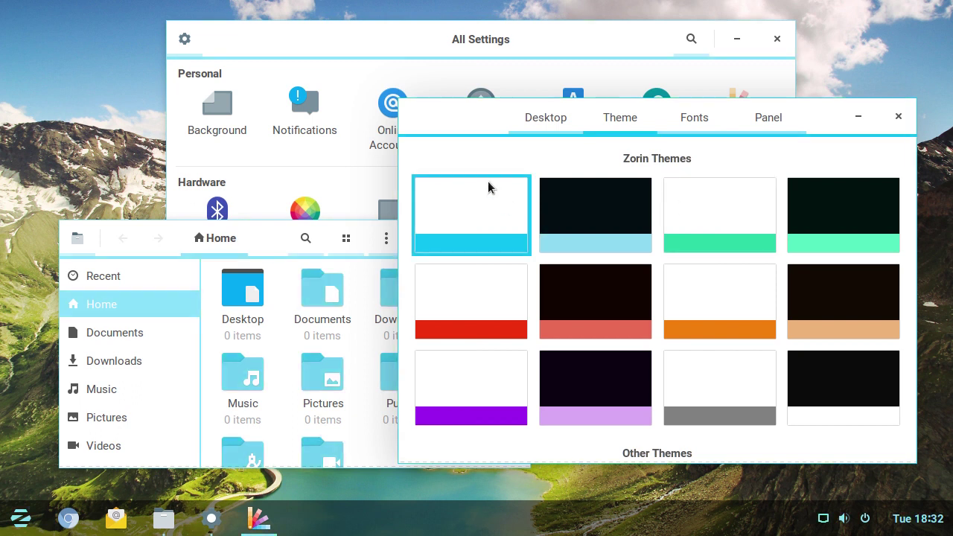
Close the Zorin Appearance, Home folder and All Settings windows.
click(898, 118)
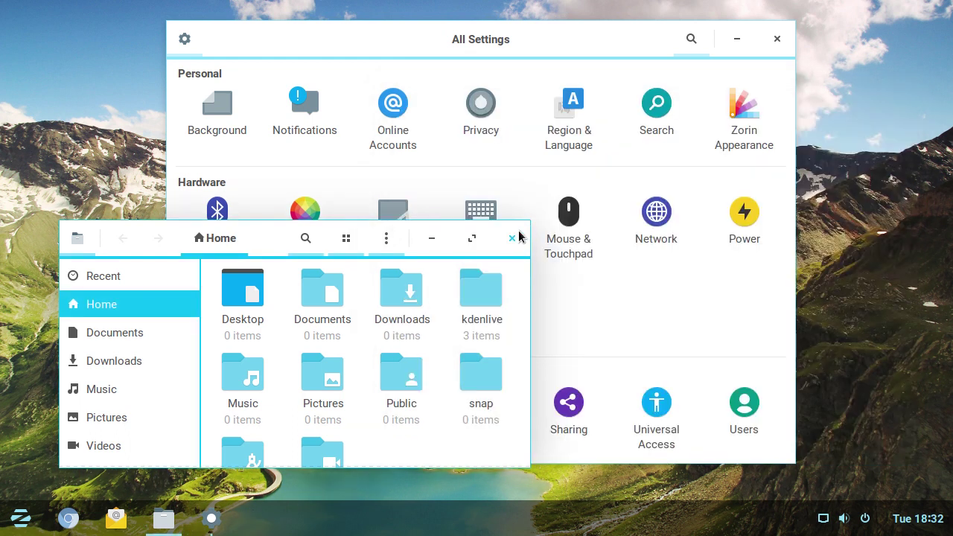
click(512, 238)
drag(579, 42, 650, 40)
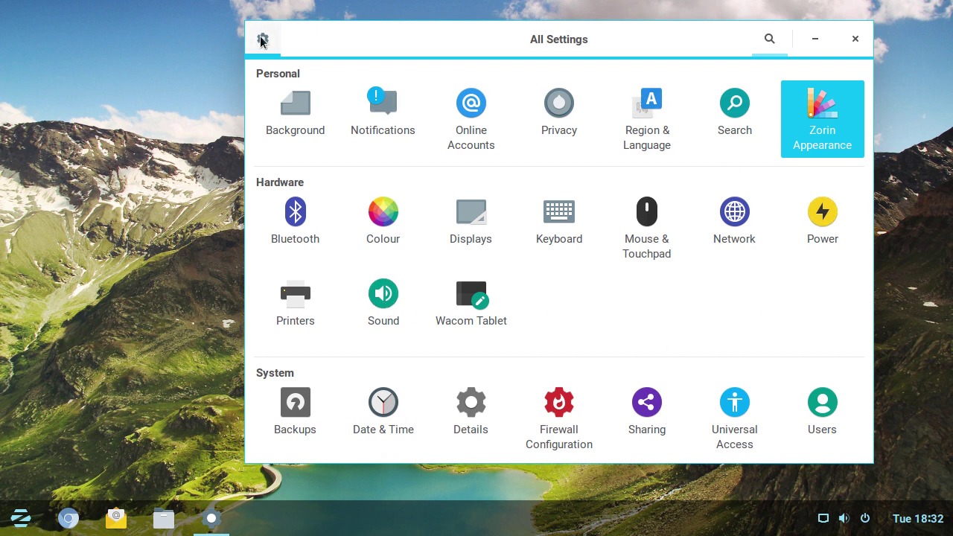
click(855, 40)
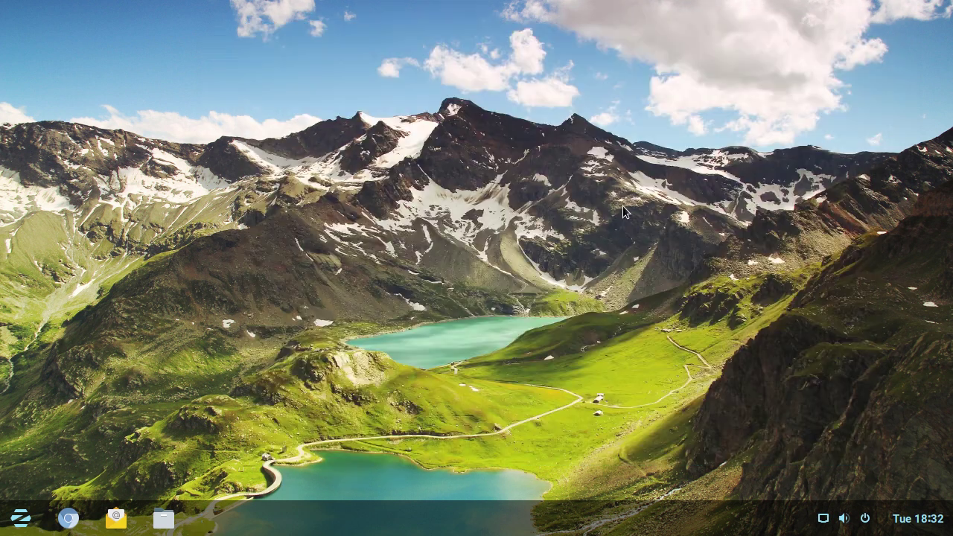
click(18, 523)
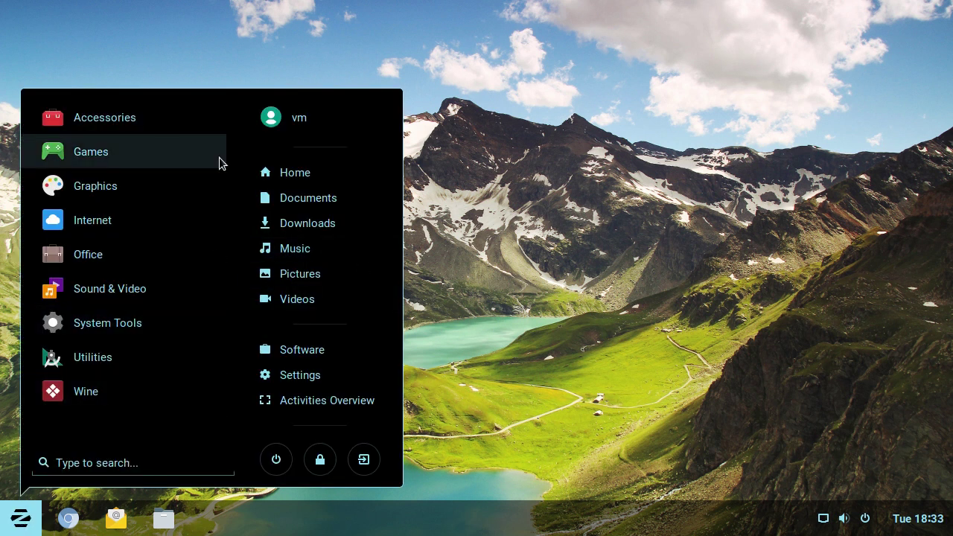
click(150, 119)
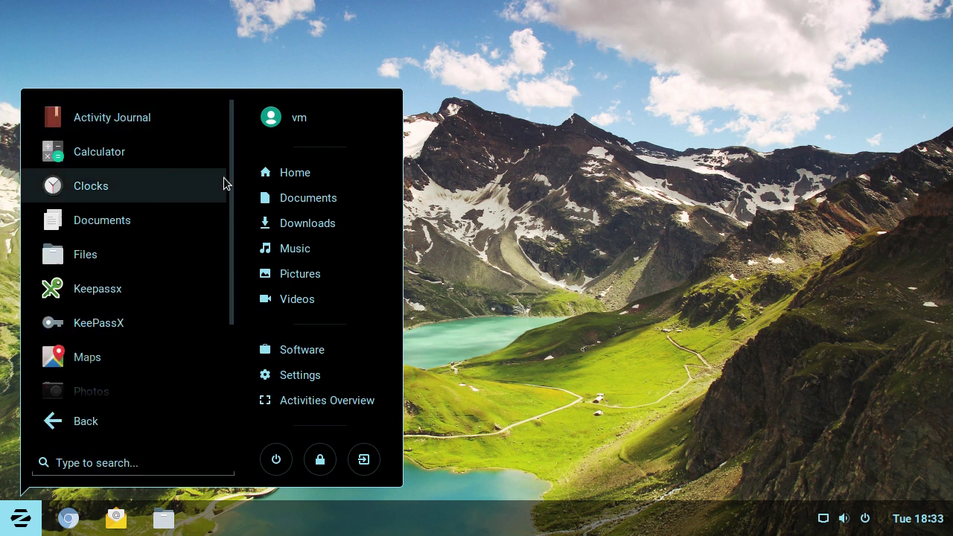
scroll(232, 148, down, 2)
scroll(226, 225, up, 1)
scroll(224, 253, down, 2)
scroll(223, 253, up, 3)
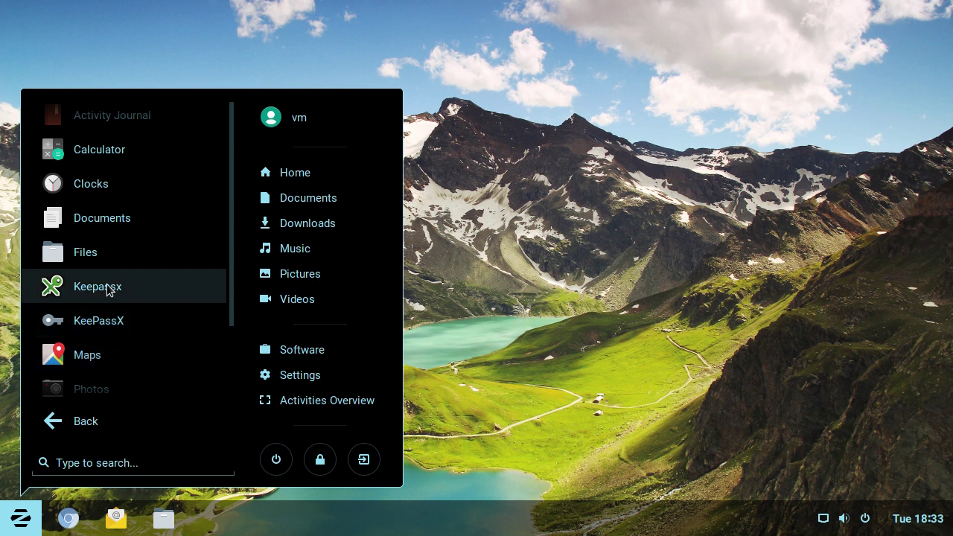
scroll(225, 254, up, 1)
scroll(227, 320, down, 3)
click(85, 421)
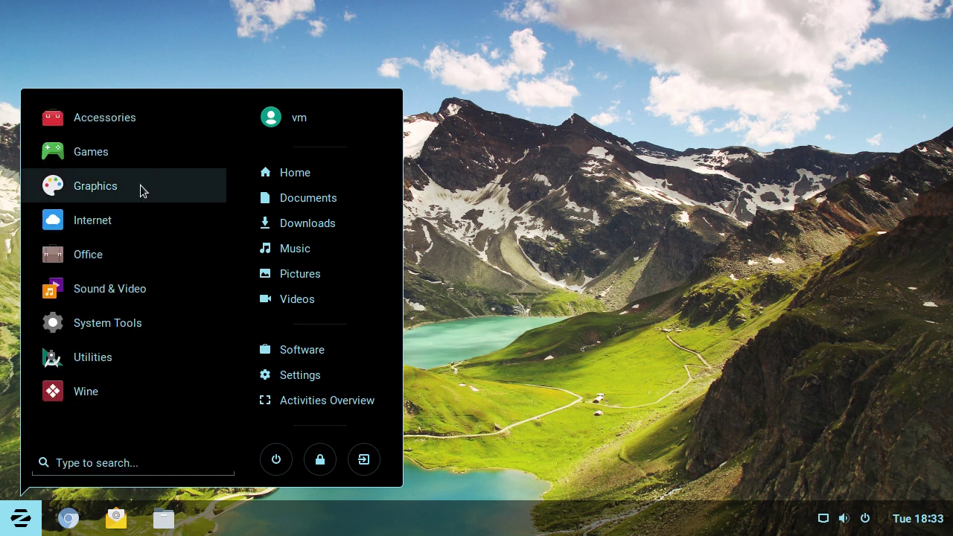
click(112, 228)
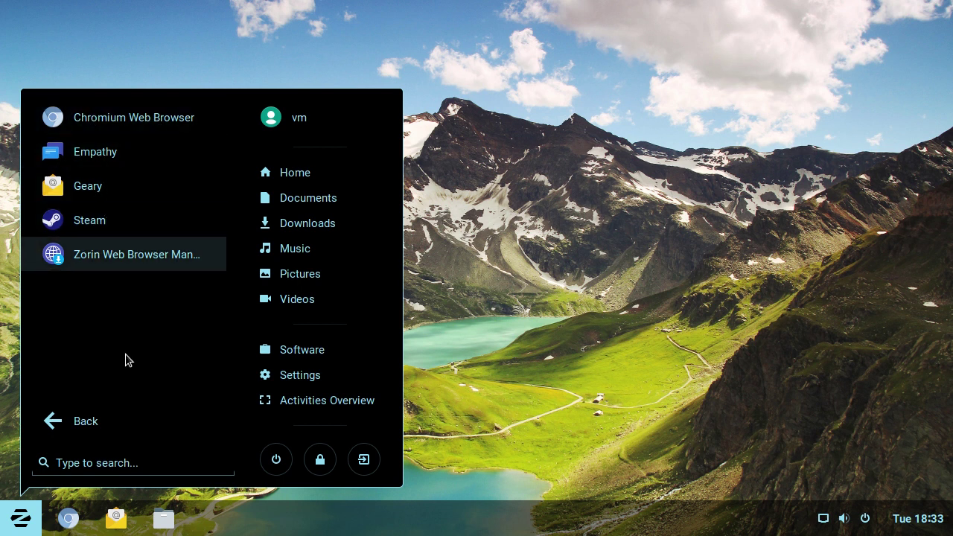
click(77, 419)
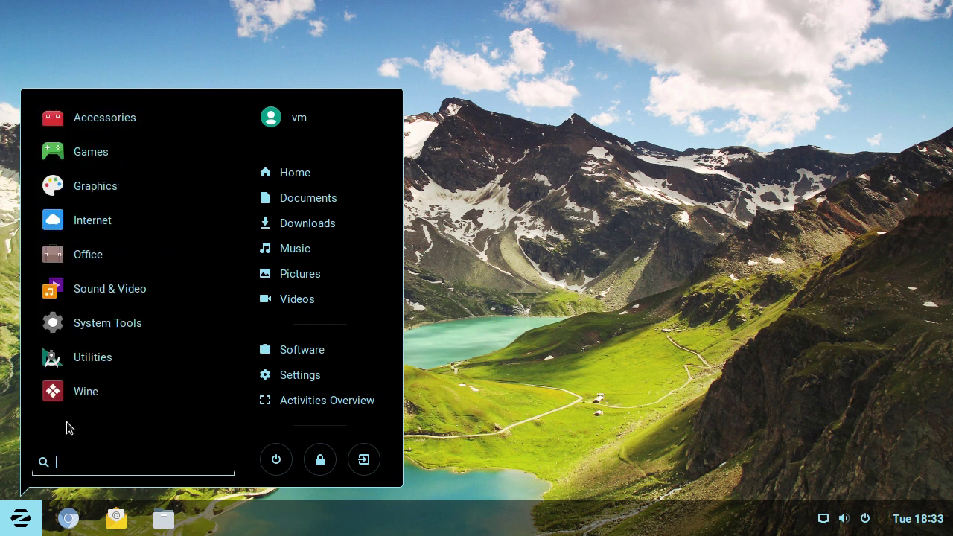
click(133, 395)
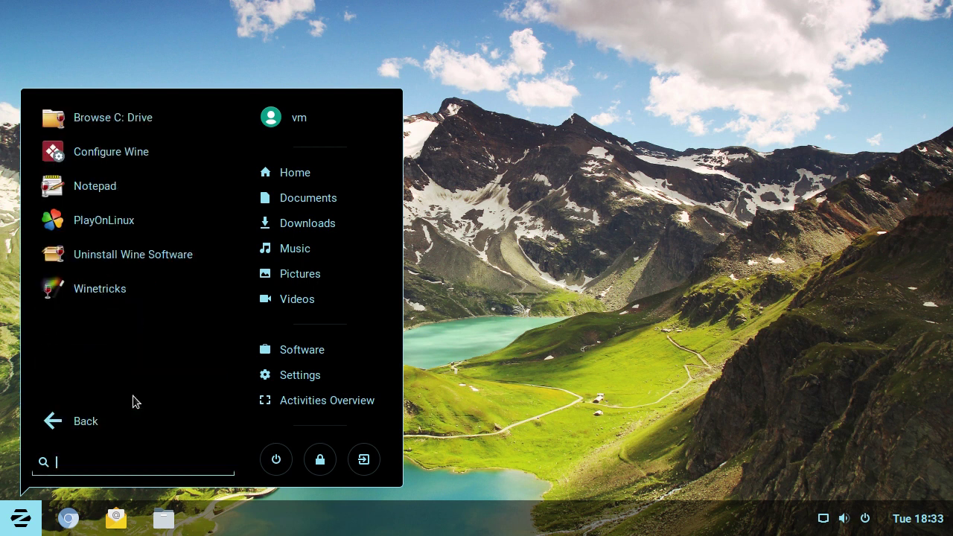
click(91, 432)
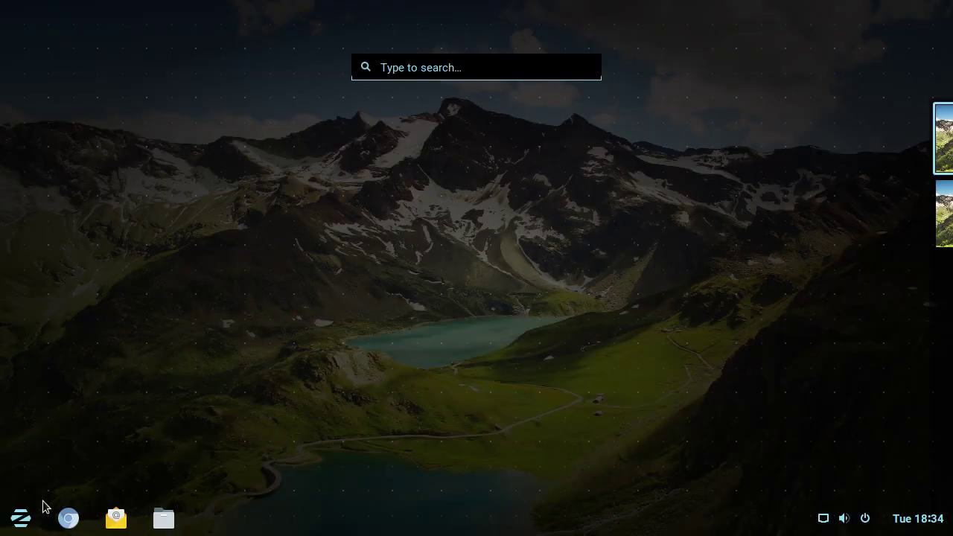
click(842, 519)
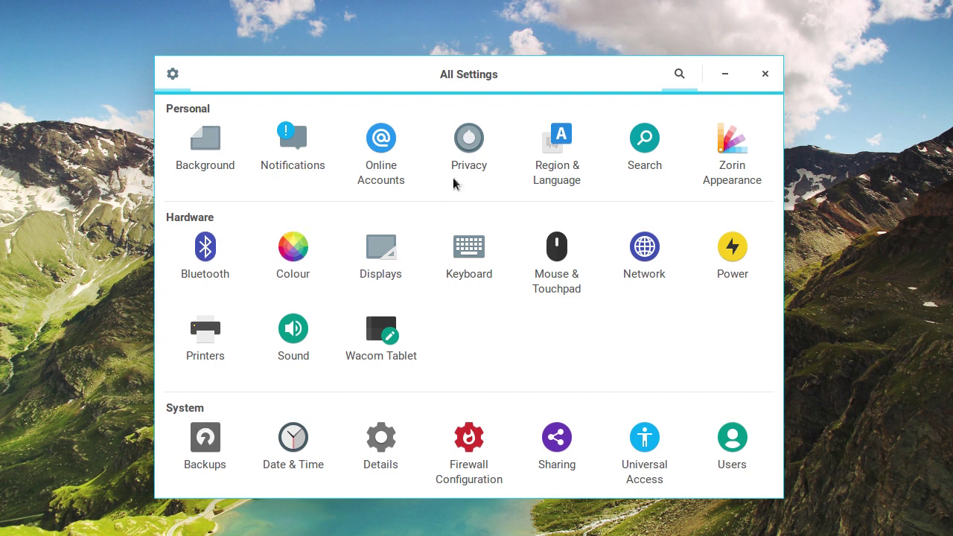
click(740, 149)
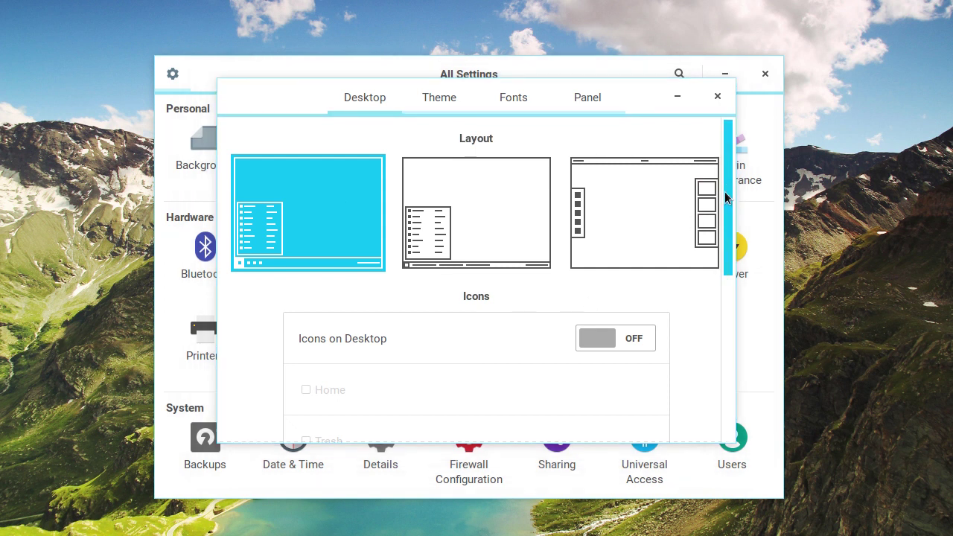
click(407, 192)
click(588, 91)
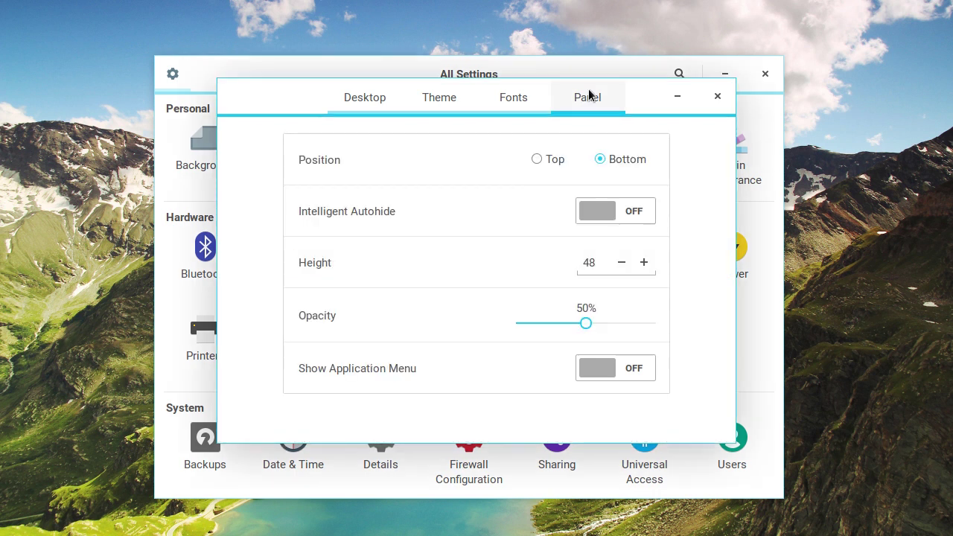
click(629, 215)
click(628, 215)
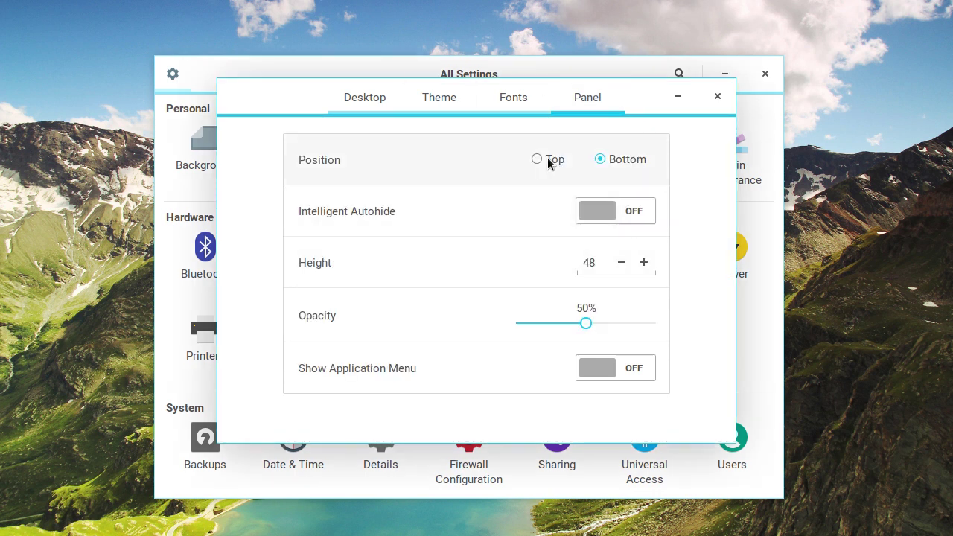
click(537, 159)
click(619, 159)
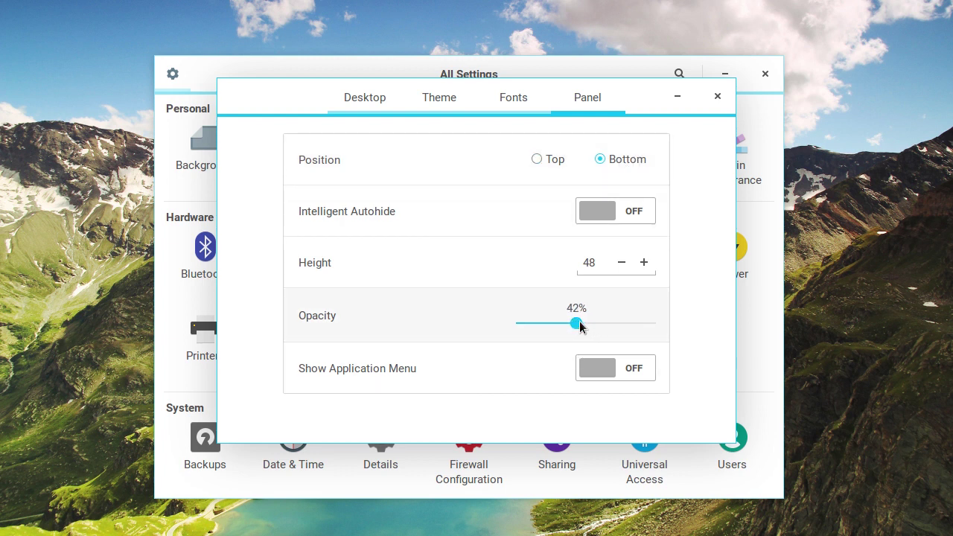
drag(592, 321, 593, 325)
click(718, 97)
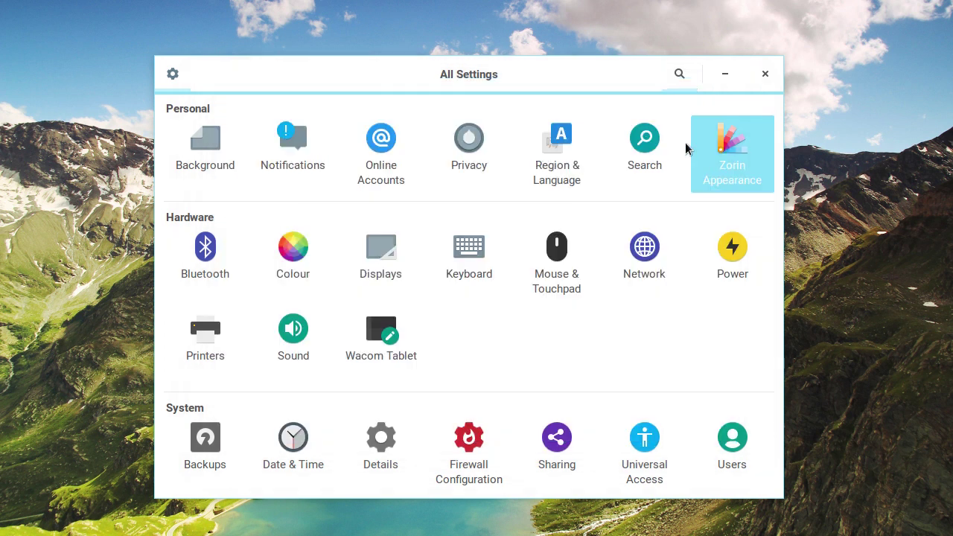
click(764, 74)
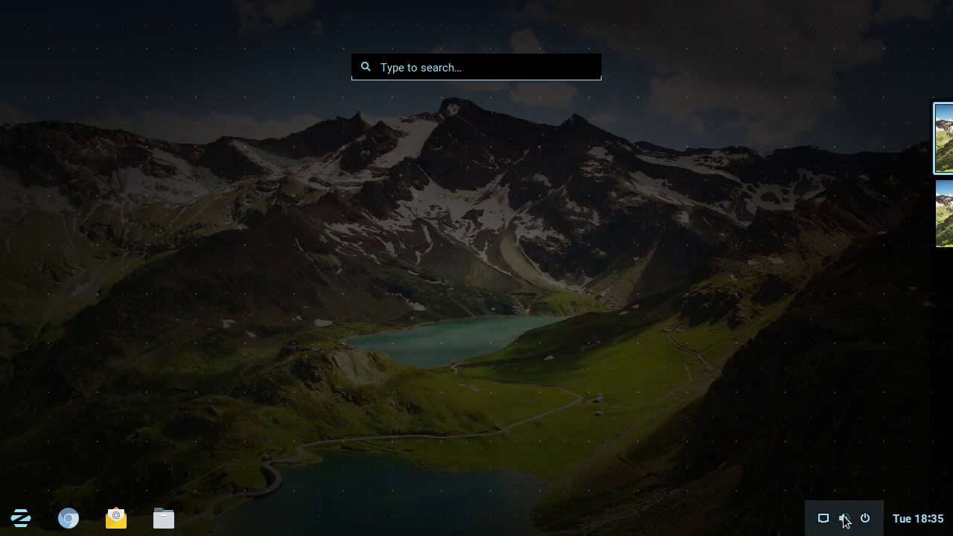
From Settings > Zorin Appearance > Panel, switch Show Application Menu on.
click(22, 519)
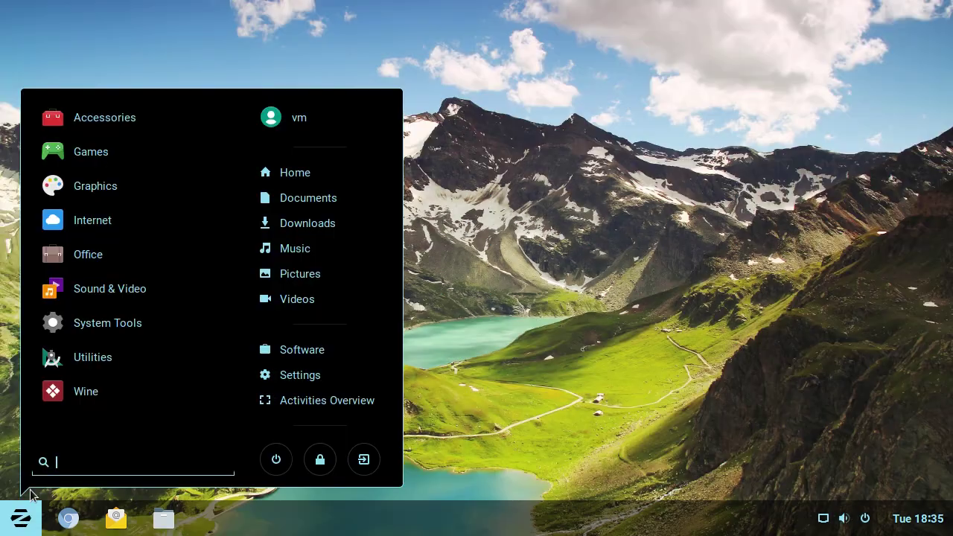
click(302, 377)
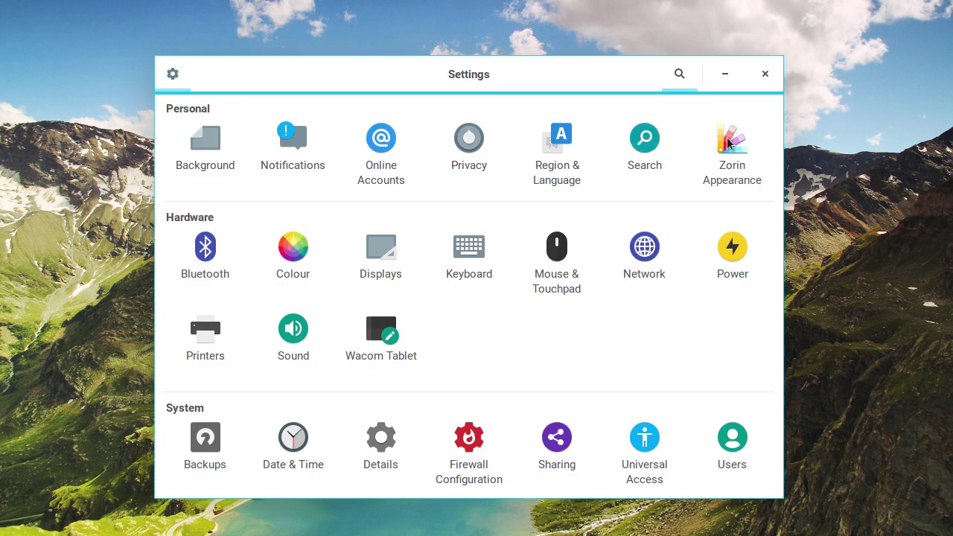
click(728, 143)
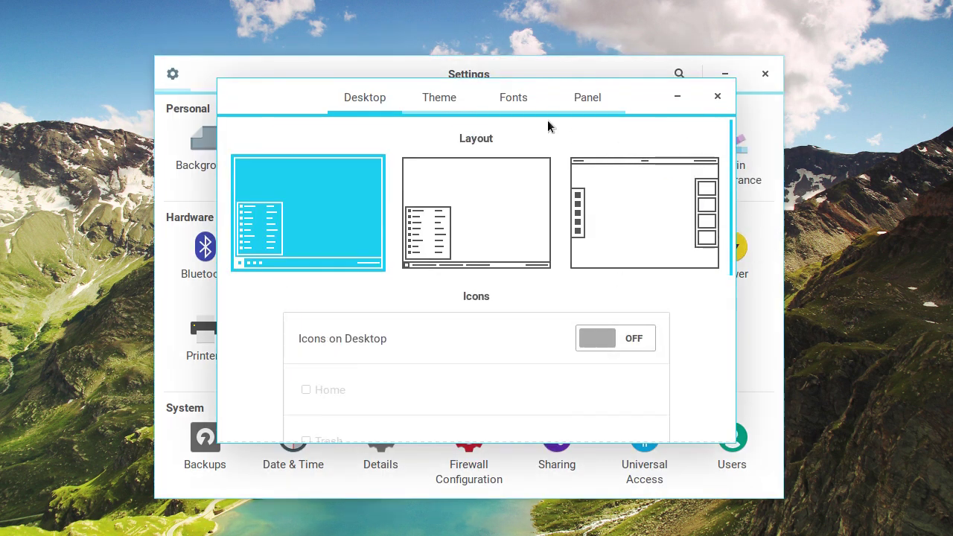
click(600, 97)
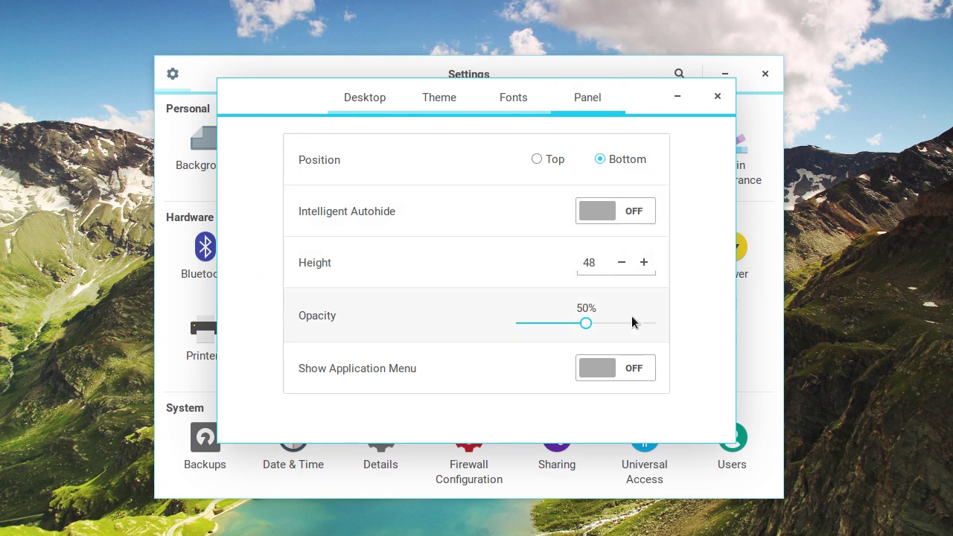
click(628, 370)
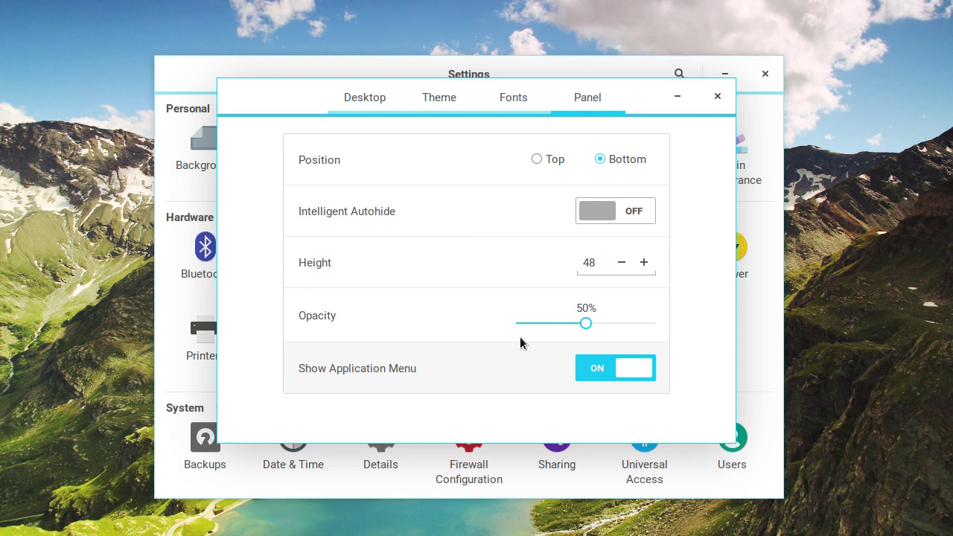
Glance through the Fonts, Panel, Theme and Layout tabs, then close Zorin Appearance and Settings.
click(508, 96)
click(614, 104)
click(451, 100)
click(350, 102)
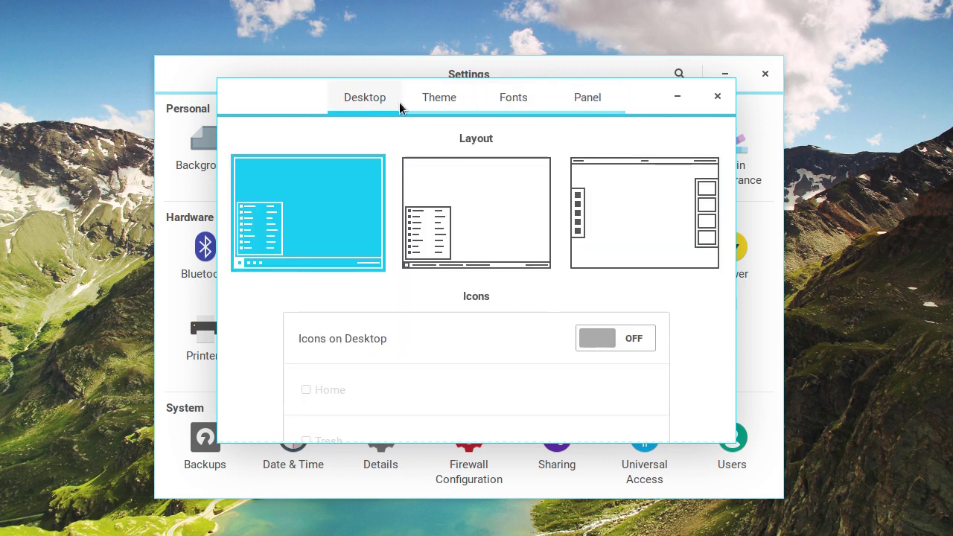
drag(721, 204, 709, 385)
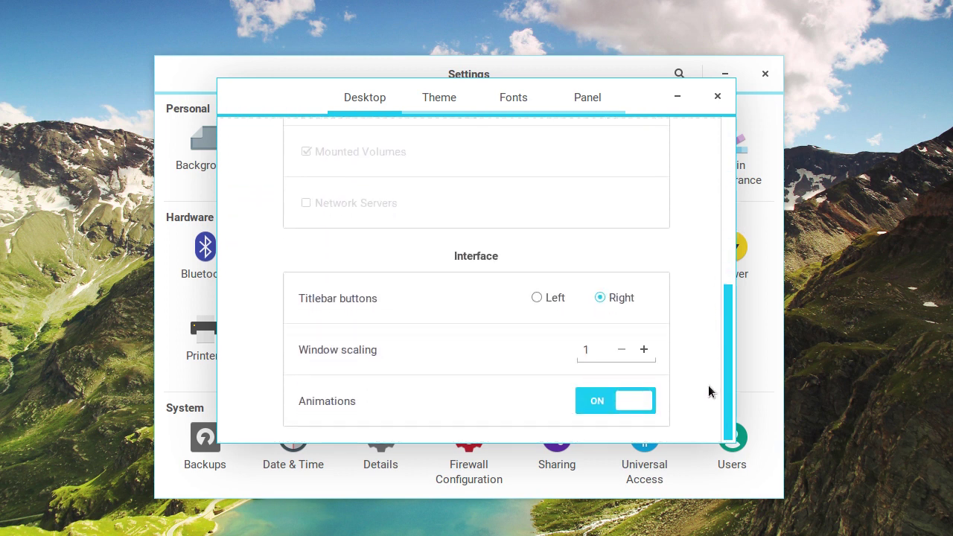
click(718, 95)
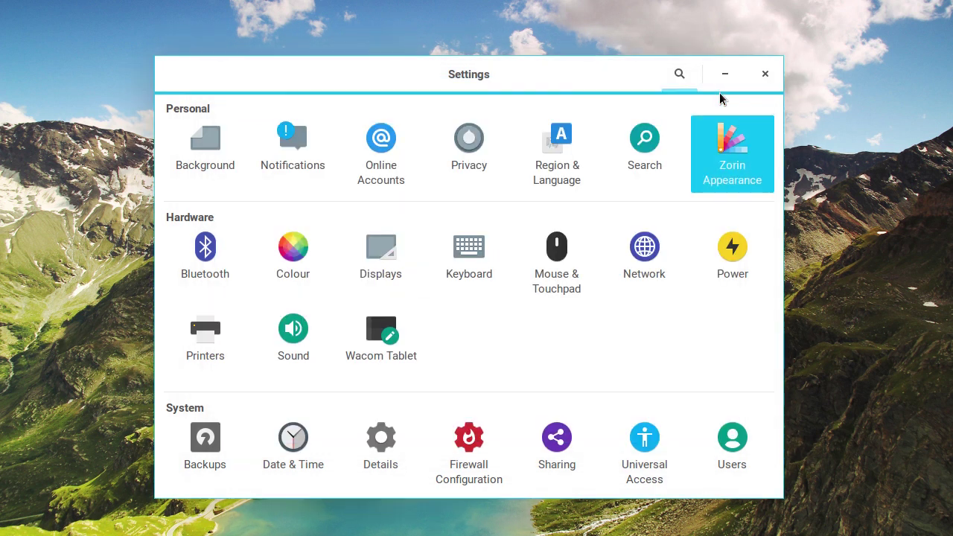
click(765, 75)
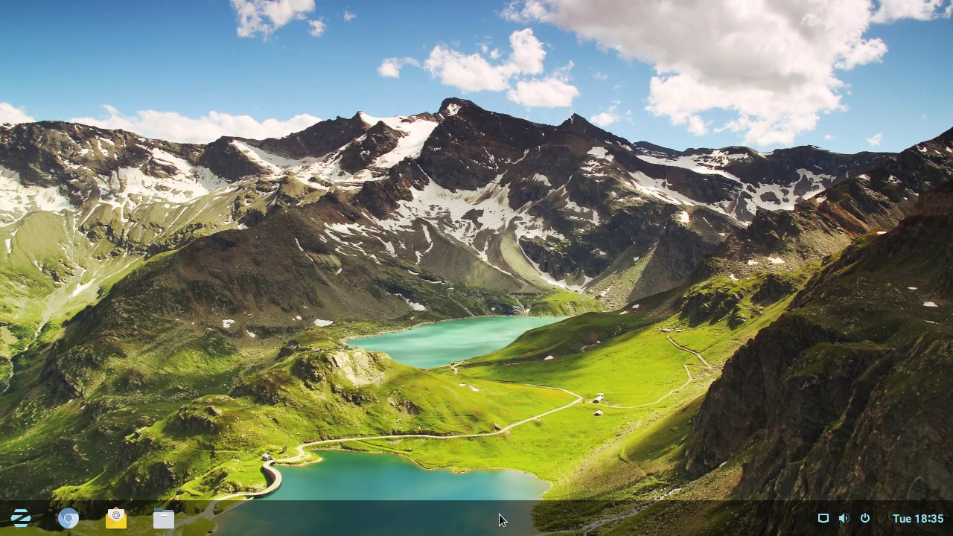